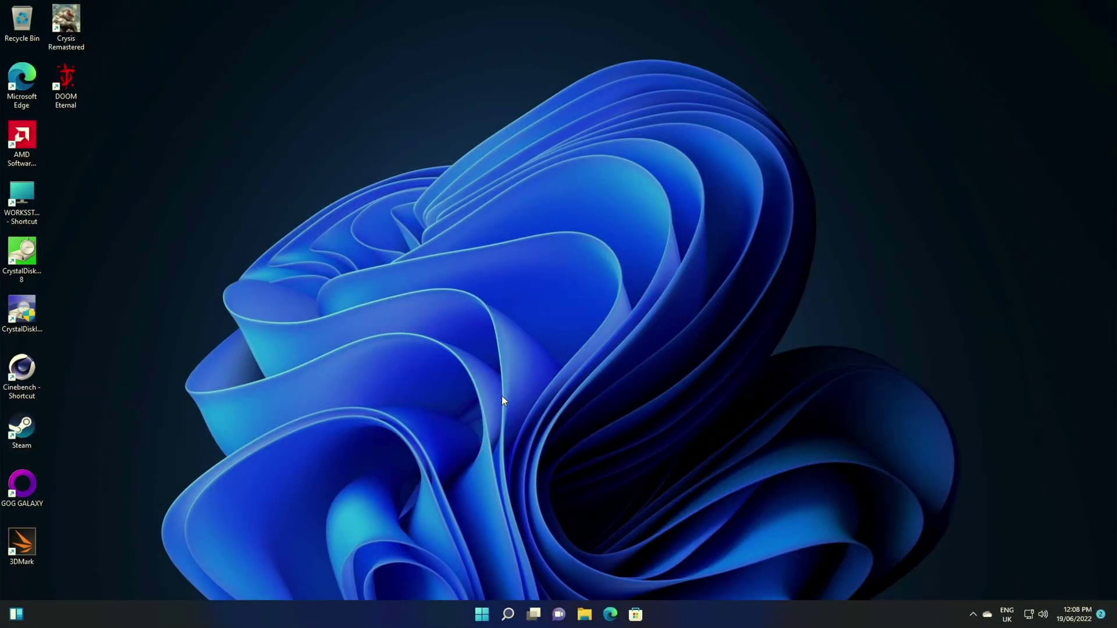
- Open Windows Update in Settings to see the 2022-06 Cumulative Update (KB5014697) downloading
{"action": "left_click", "coordinate": [481, 614]}
{"action": "left_click", "coordinate": [698, 273]}
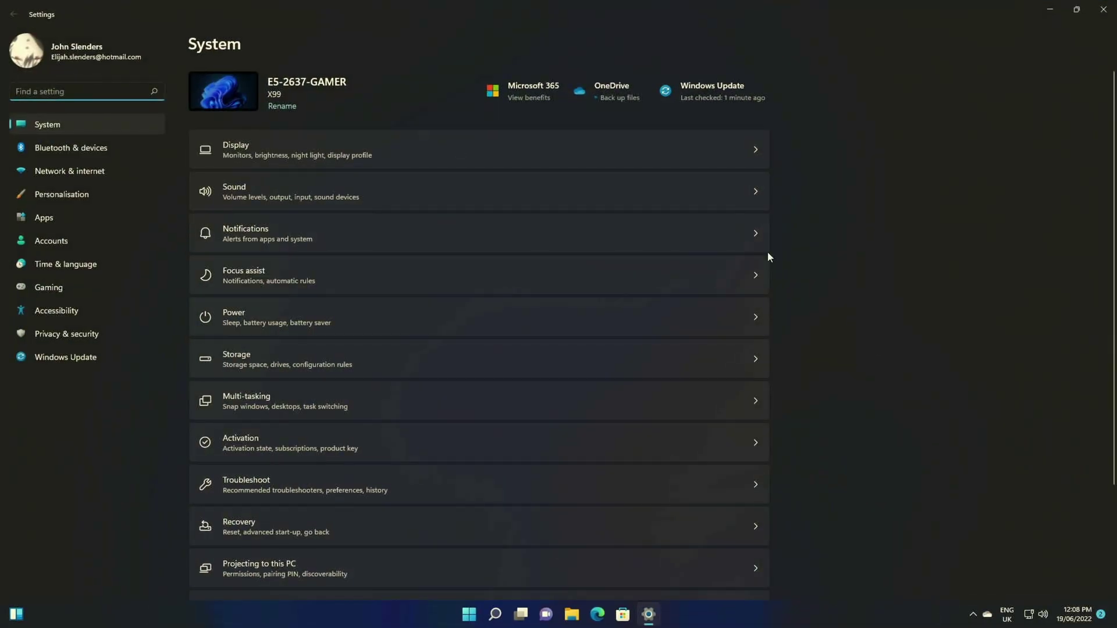
{"action": "left_click", "coordinate": [92, 357]}
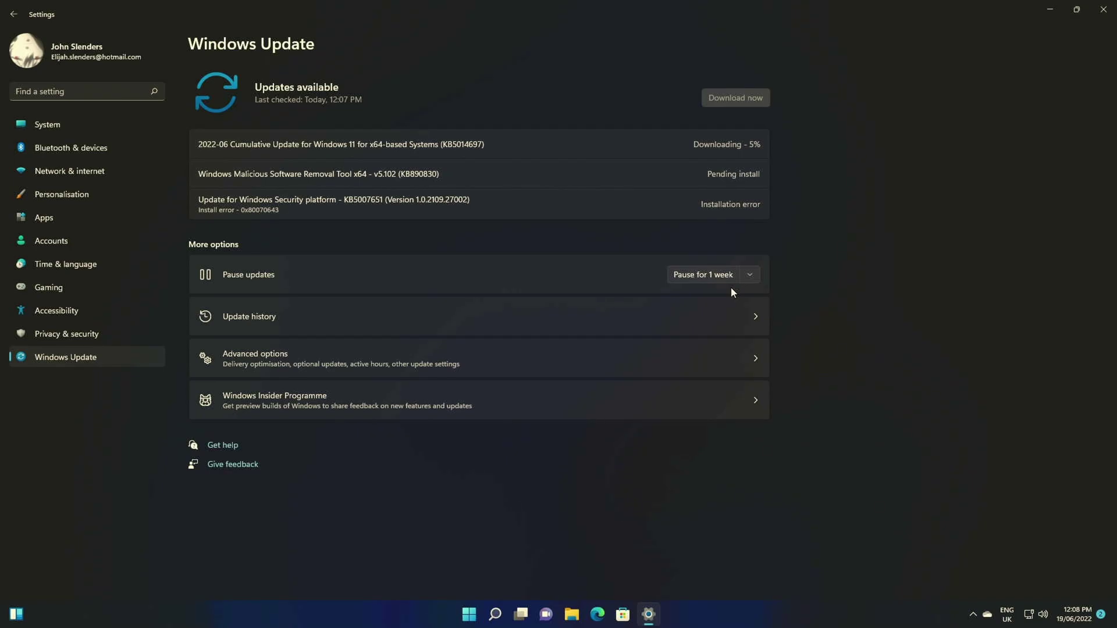
- Launch Task Manager on its Performance tab and move the window to the right
{"action": "key", "text": "ctrl+alt+Delete"}
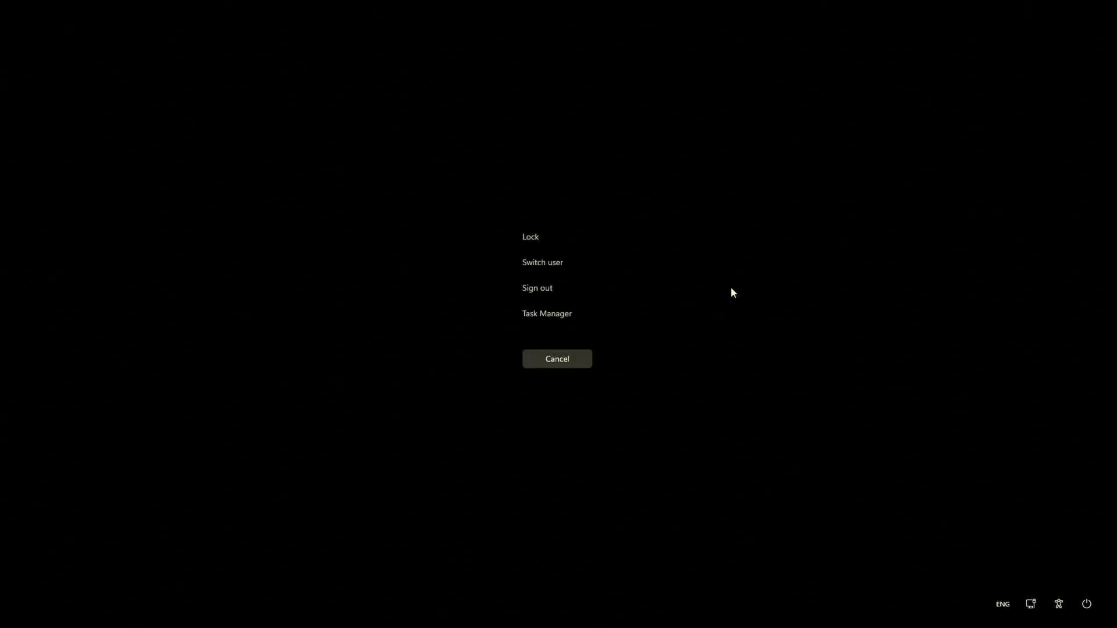
{"action": "left_click", "coordinate": [567, 315]}
{"action": "left_click", "coordinate": [408, 272]}
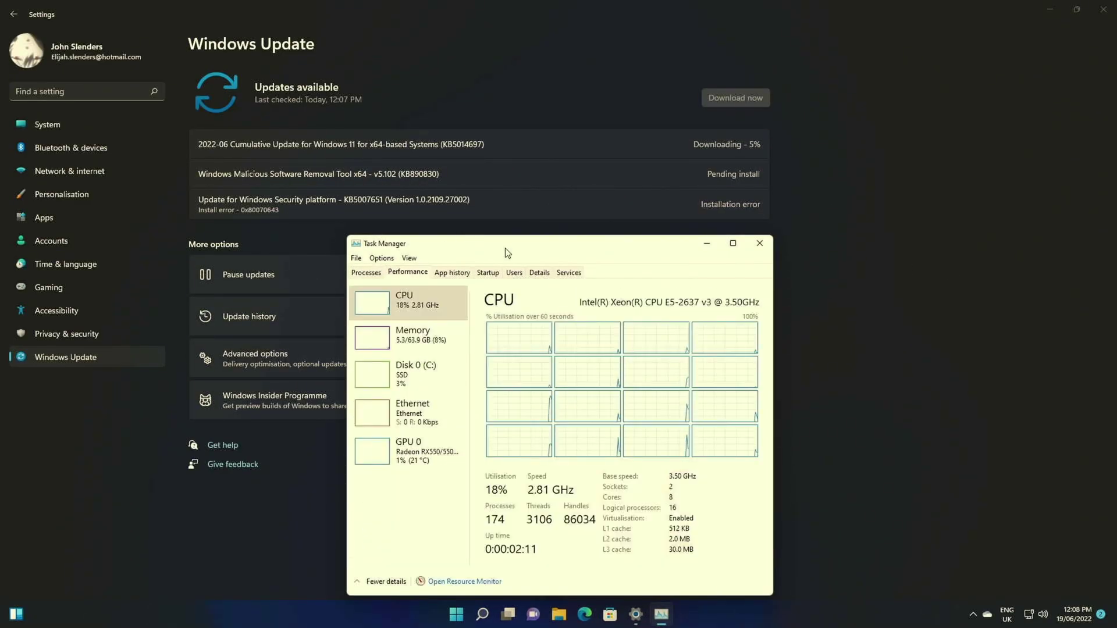
{"action": "left_click_drag", "start_coordinate": [509, 242], "coordinate": [736, 244]}
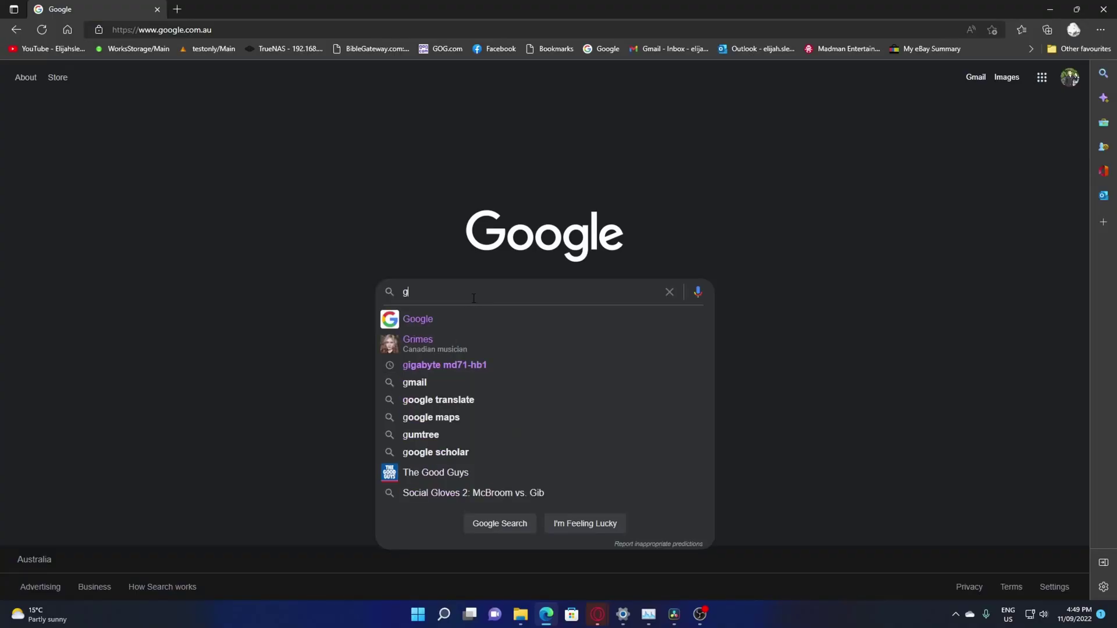
- Search Google for 'gog download' and download the GOG GALAXY 2.0 installer from gog.com/galaxy
{"action": "type", "text": "og download"}
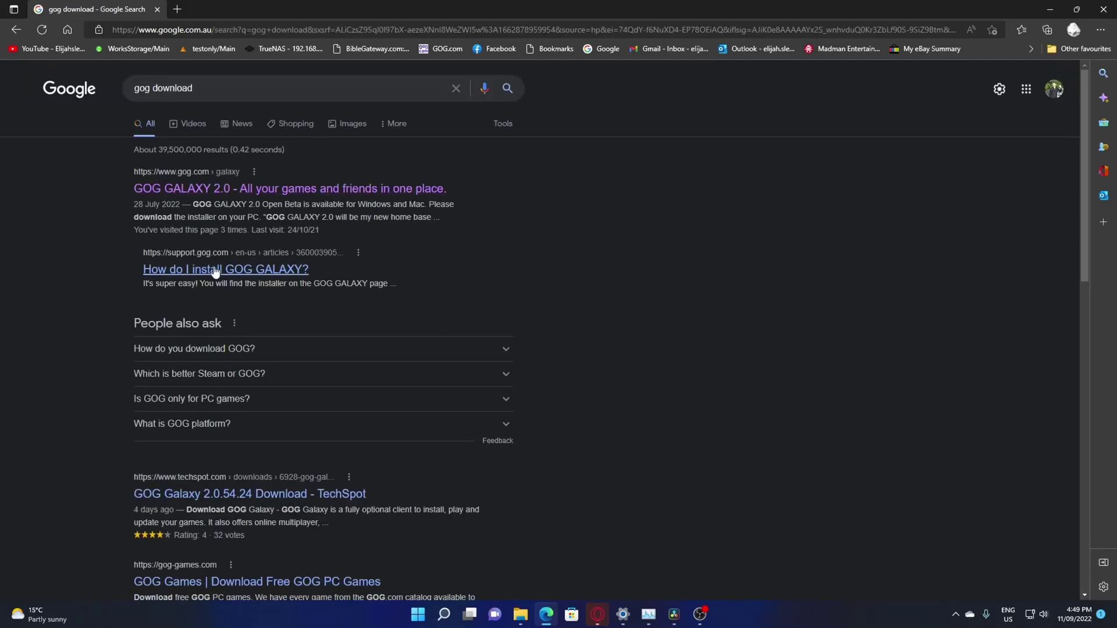
{"action": "left_click", "coordinate": [219, 271]}
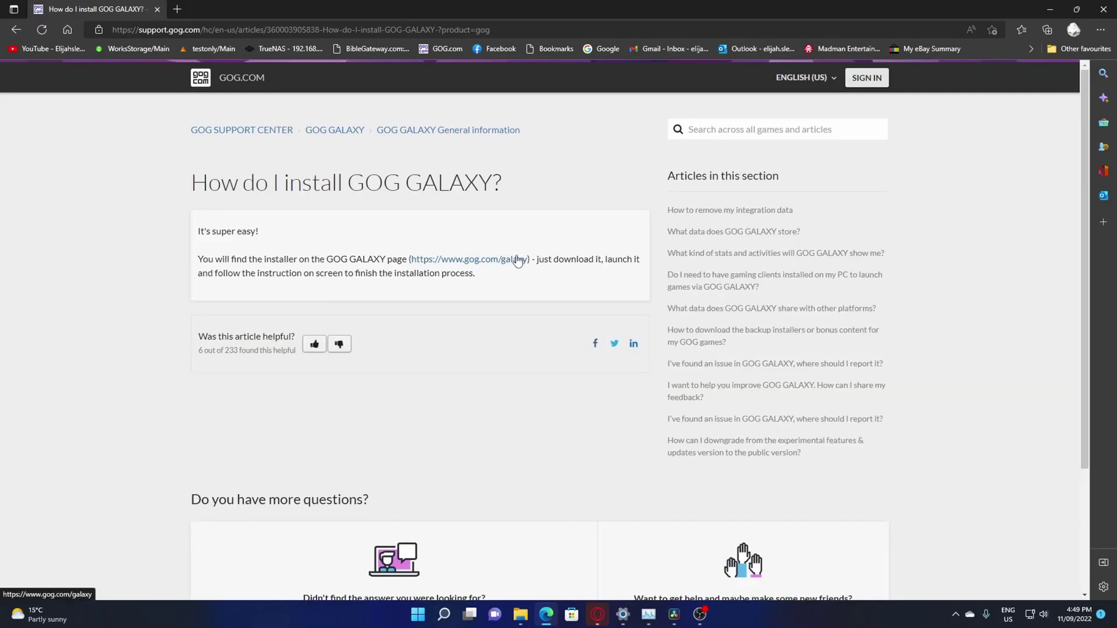
{"action": "left_click", "coordinate": [482, 265]}
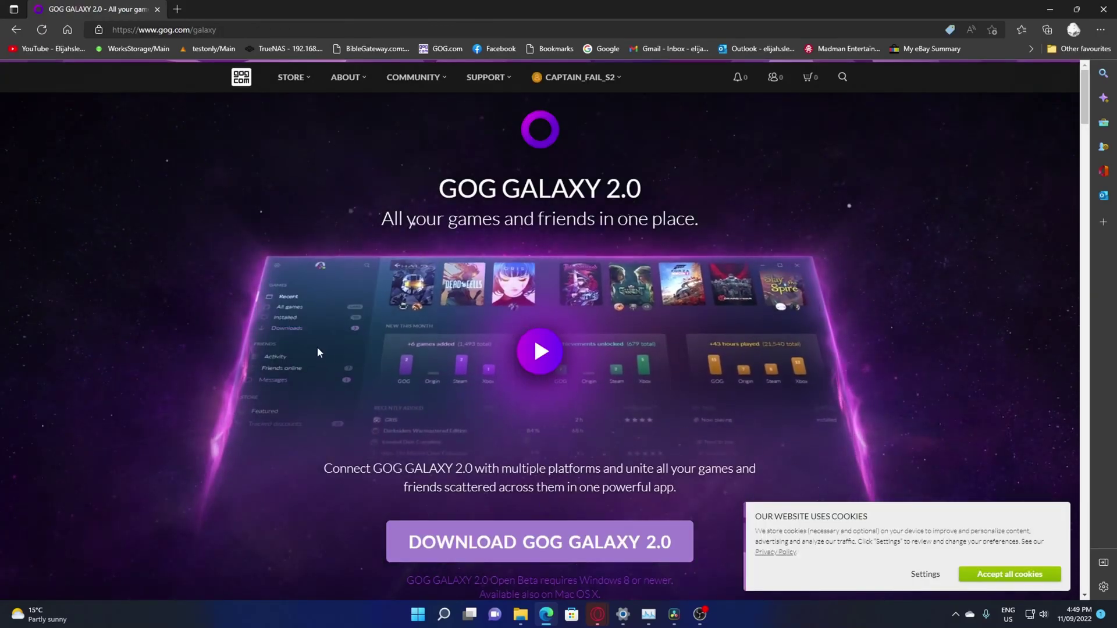
{"action": "scroll", "coordinate": [341, 183], "scroll_direction": "down", "scroll_amount": 3}
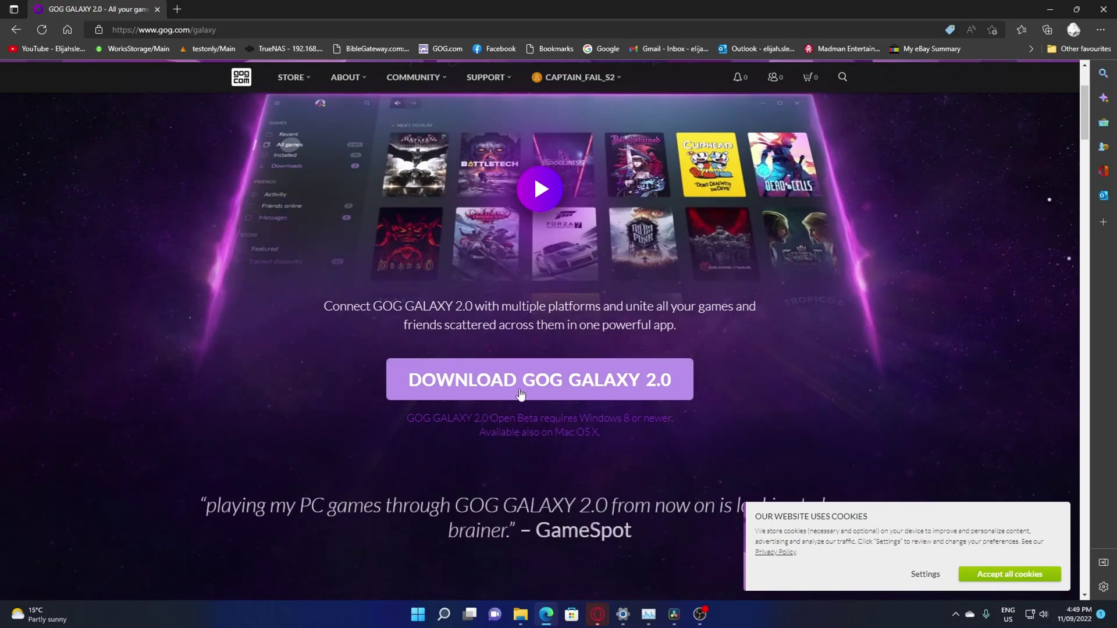
{"action": "left_click", "coordinate": [540, 379]}
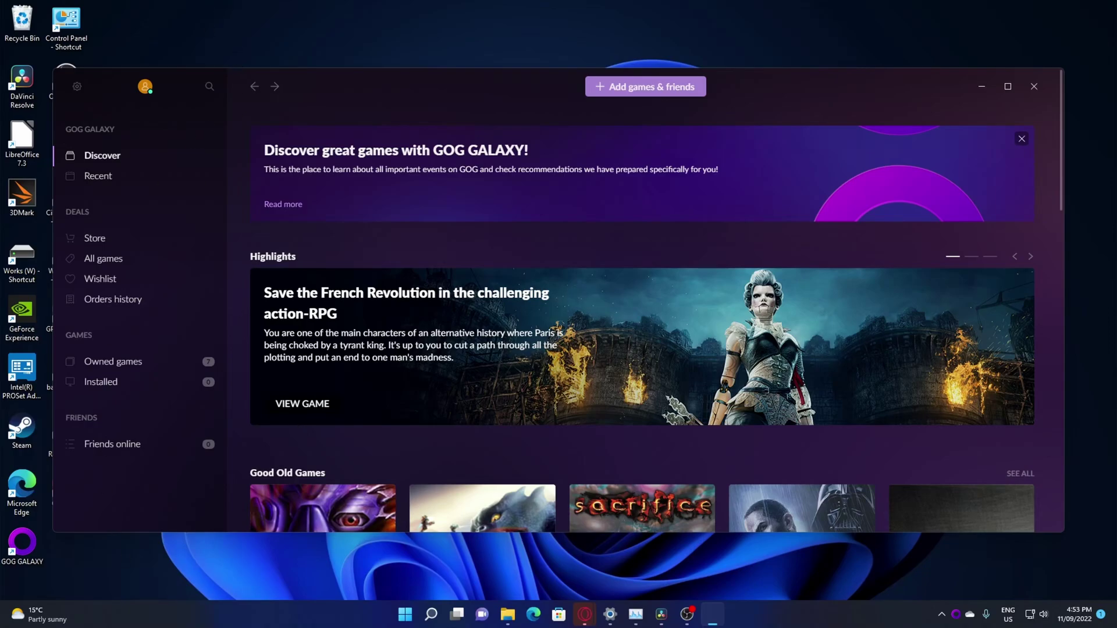
- Confirm the Installed list shows no results, return to Owned games, and move the window aside
{"action": "left_click", "coordinate": [126, 369]}
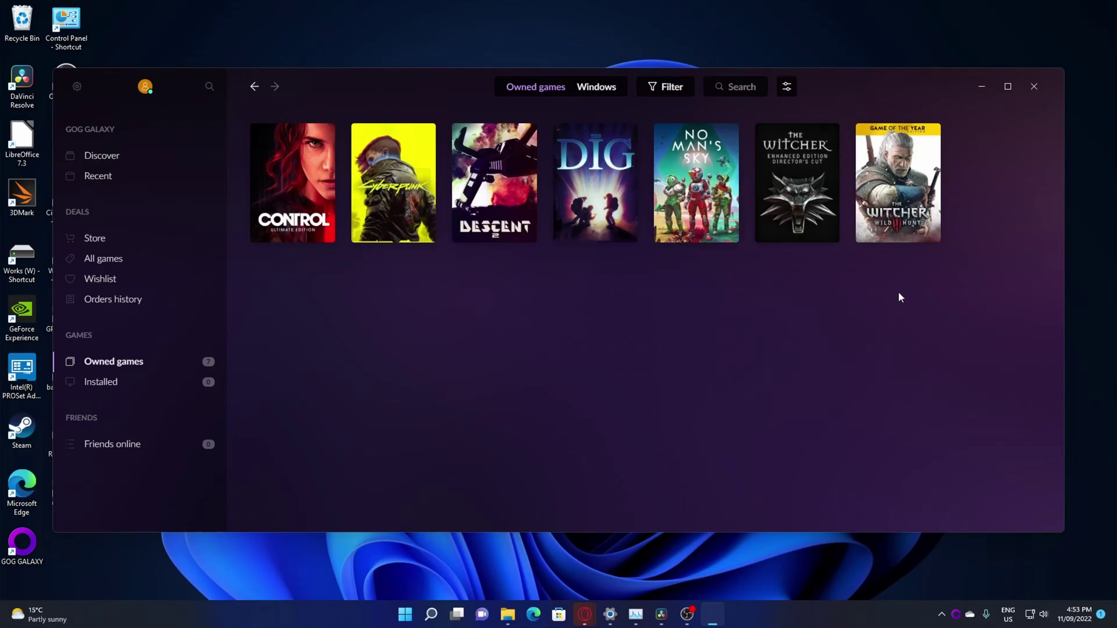
{"action": "left_click", "coordinate": [126, 384]}
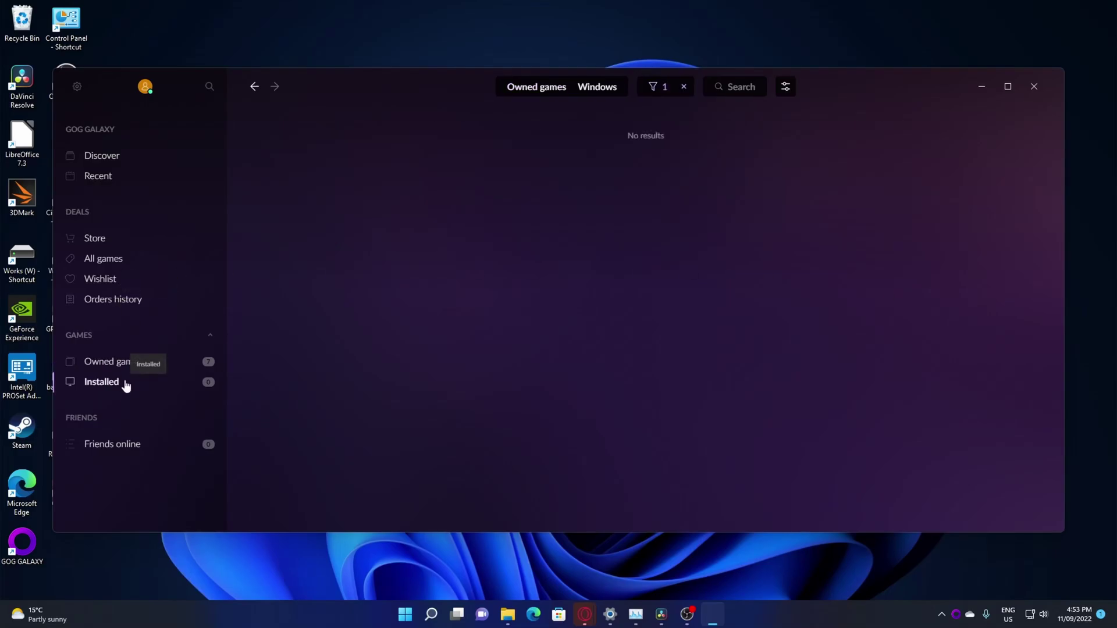
{"action": "left_click", "coordinate": [125, 364]}
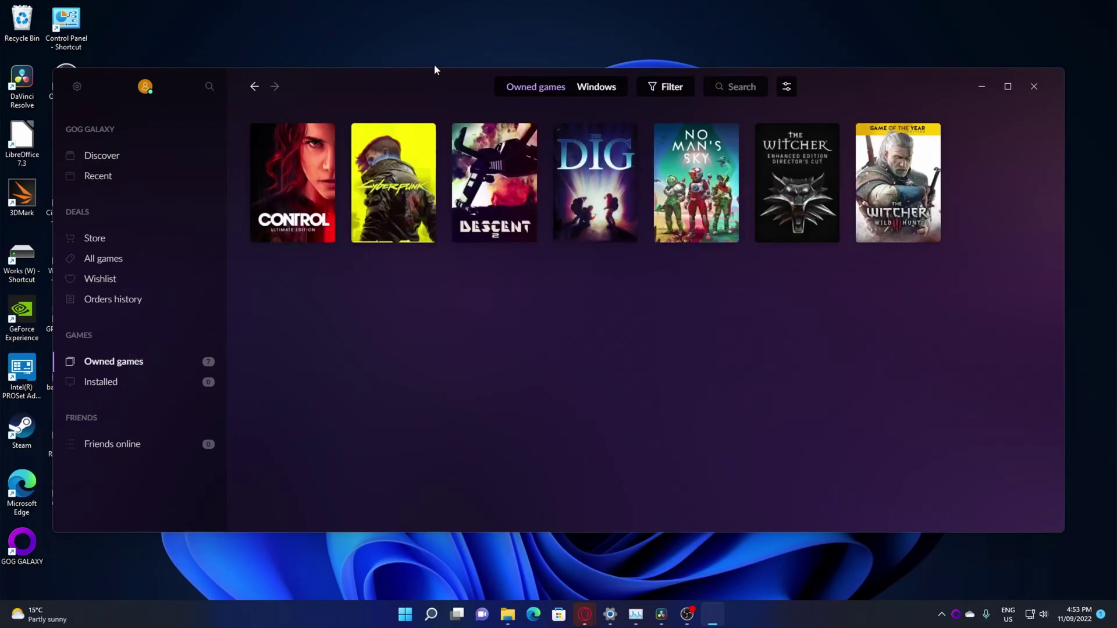
{"action": "left_click_drag", "start_coordinate": [395, 92], "coordinate": [503, 85]}
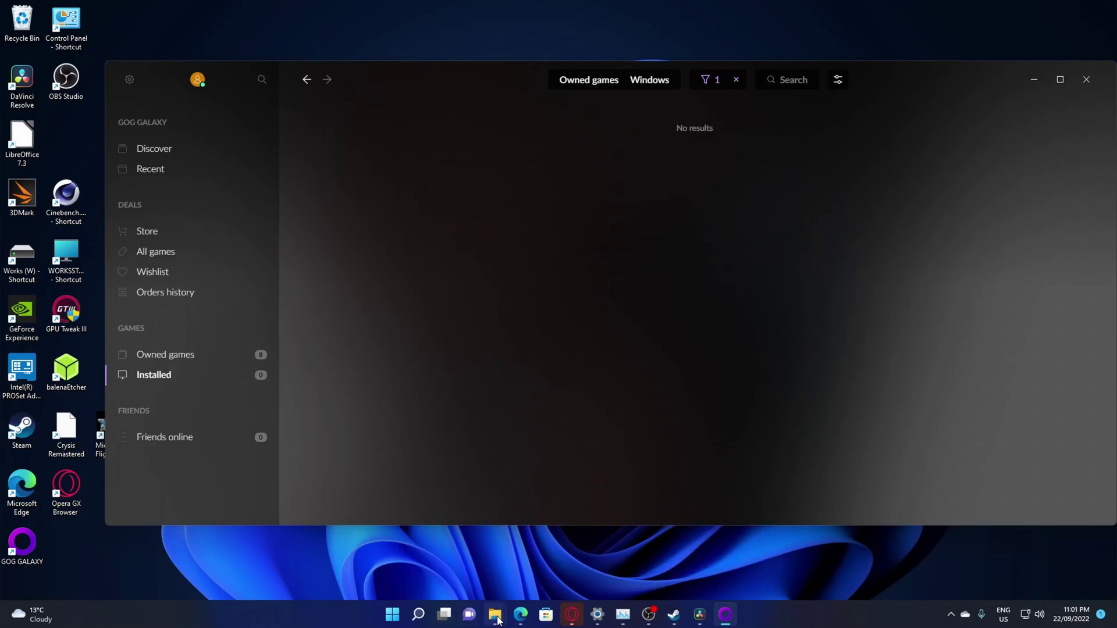
- Copy the Cyberpunk 2077 folder from WORKSSTORAGE > Game Cache > GOG
{"action": "mouse_move", "coordinate": [495, 614]}
{"action": "left_click", "coordinate": [580, 570]}
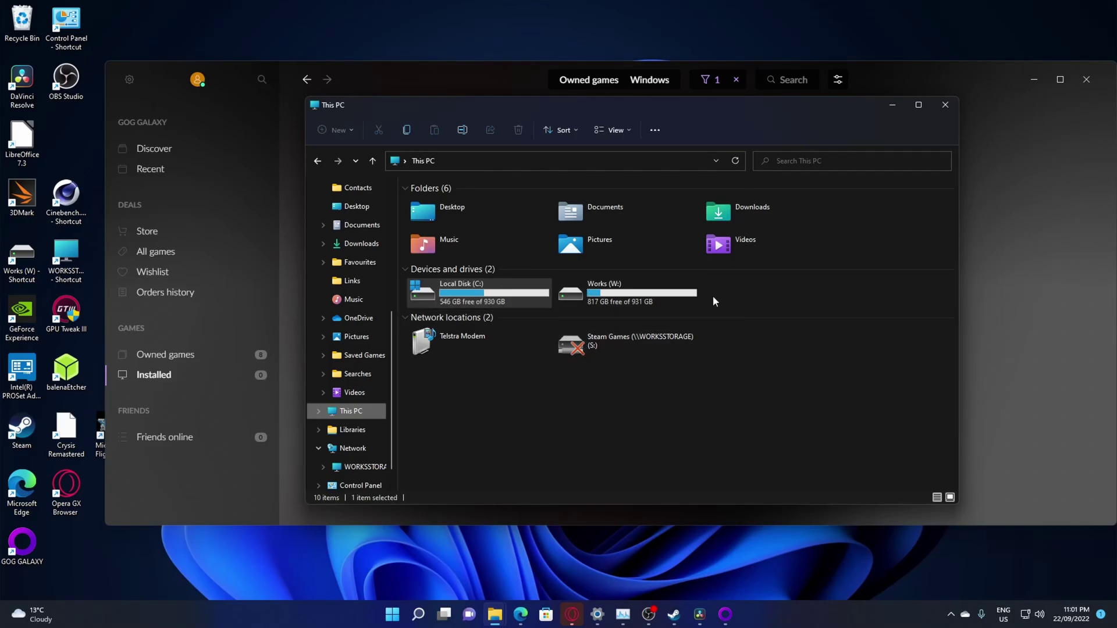
{"action": "left_click", "coordinate": [359, 469]}
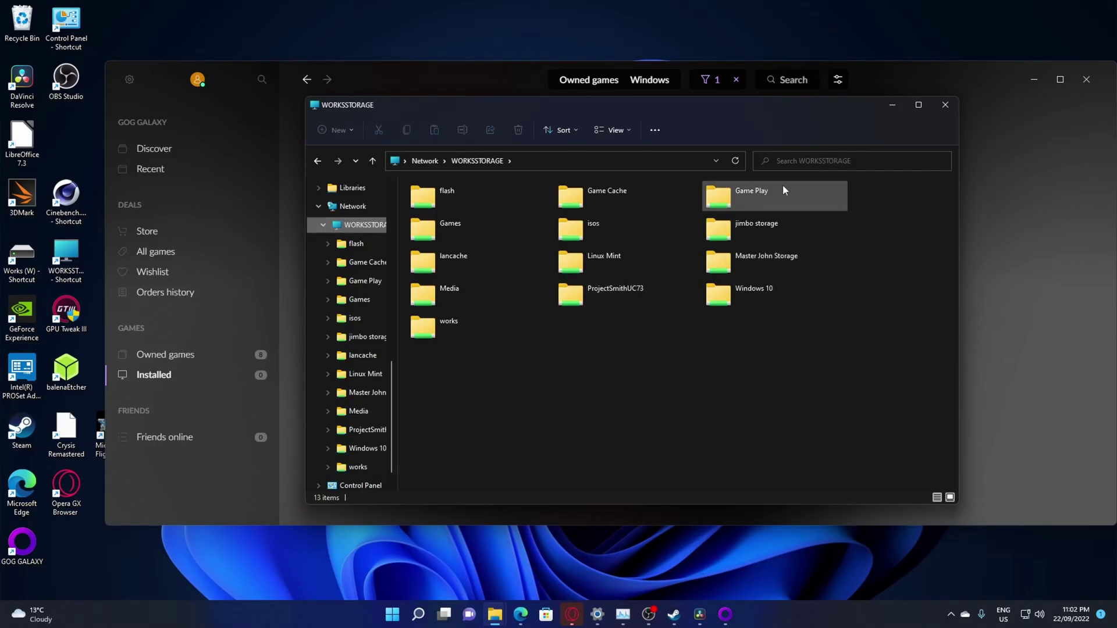
{"action": "left_click", "coordinate": [583, 193]}
{"action": "double_click", "coordinate": [583, 193]}
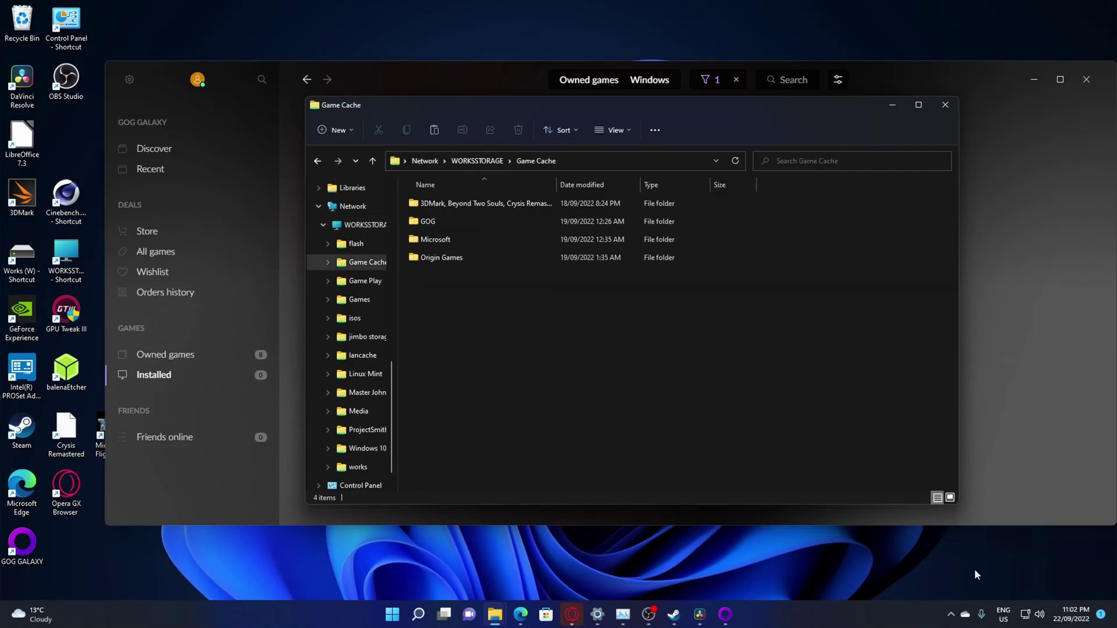
{"action": "double_click", "coordinate": [462, 222]}
{"action": "left_click", "coordinate": [449, 202]}
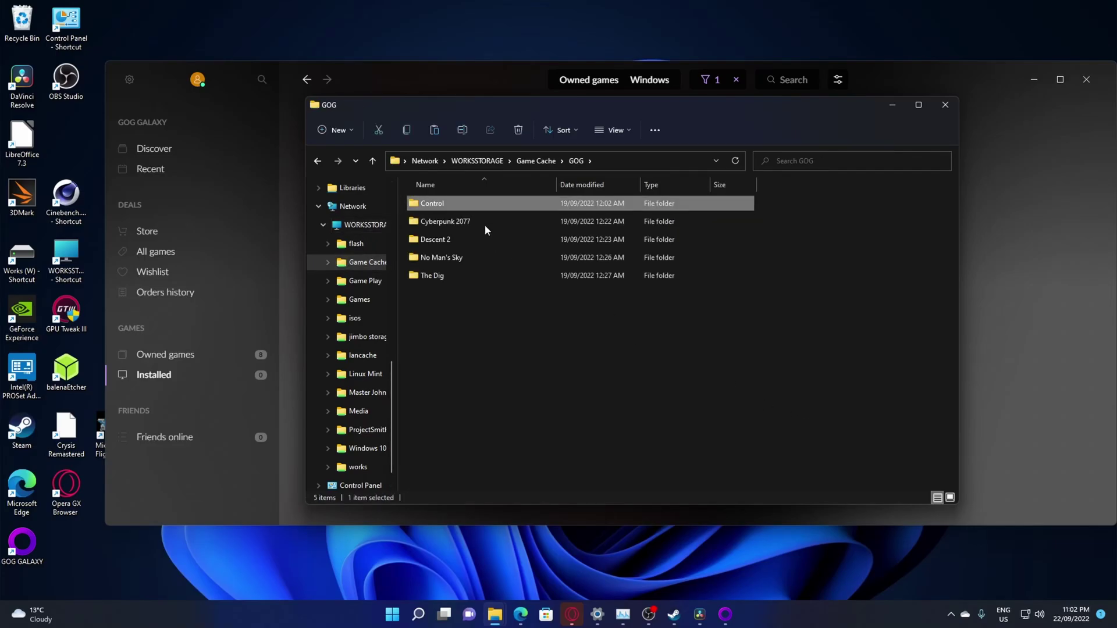
{"action": "left_click", "coordinate": [462, 227]}
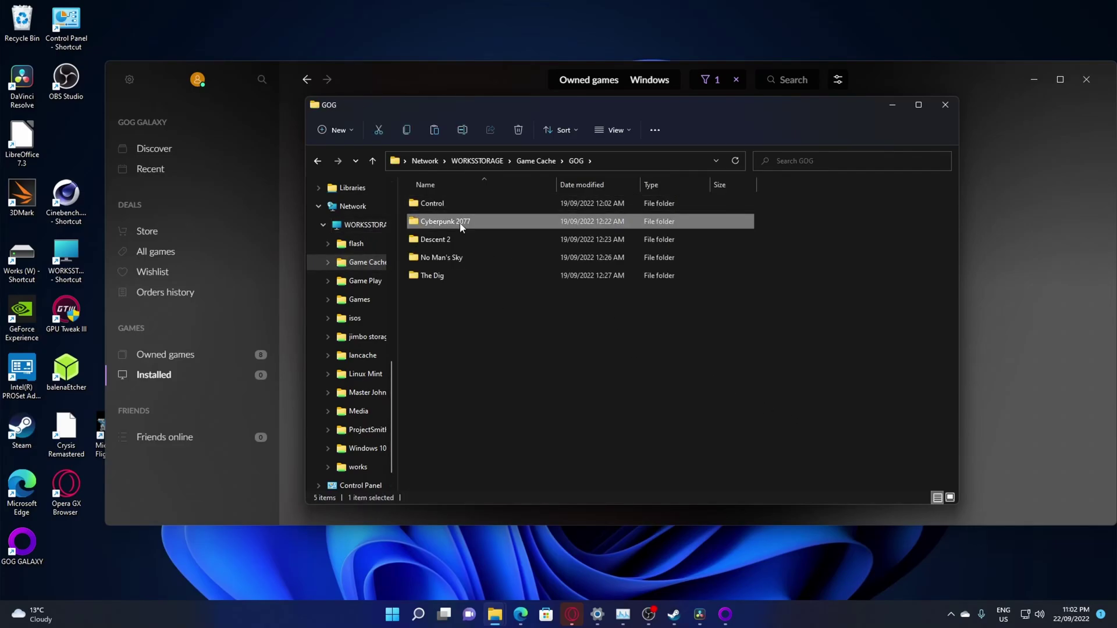
{"action": "right_click", "coordinate": [461, 224]}
{"action": "left_click", "coordinate": [501, 238]}
- Paste the Cyberpunk 2077 folder into C:\Program Files (x86)\GOG Galaxy\Games
{"action": "scroll", "coordinate": [351, 425], "scroll_direction": "down", "scroll_amount": 1}
{"action": "scroll", "coordinate": [343, 385], "scroll_direction": "up", "scroll_amount": 3}
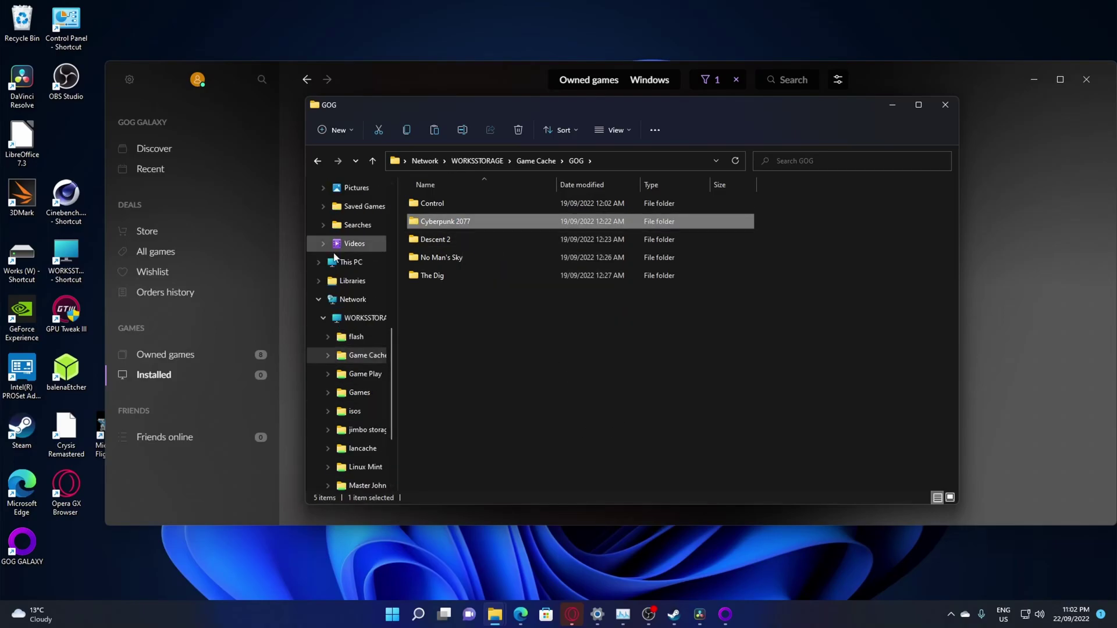
{"action": "left_click", "coordinate": [351, 262]}
{"action": "double_click", "coordinate": [504, 300]}
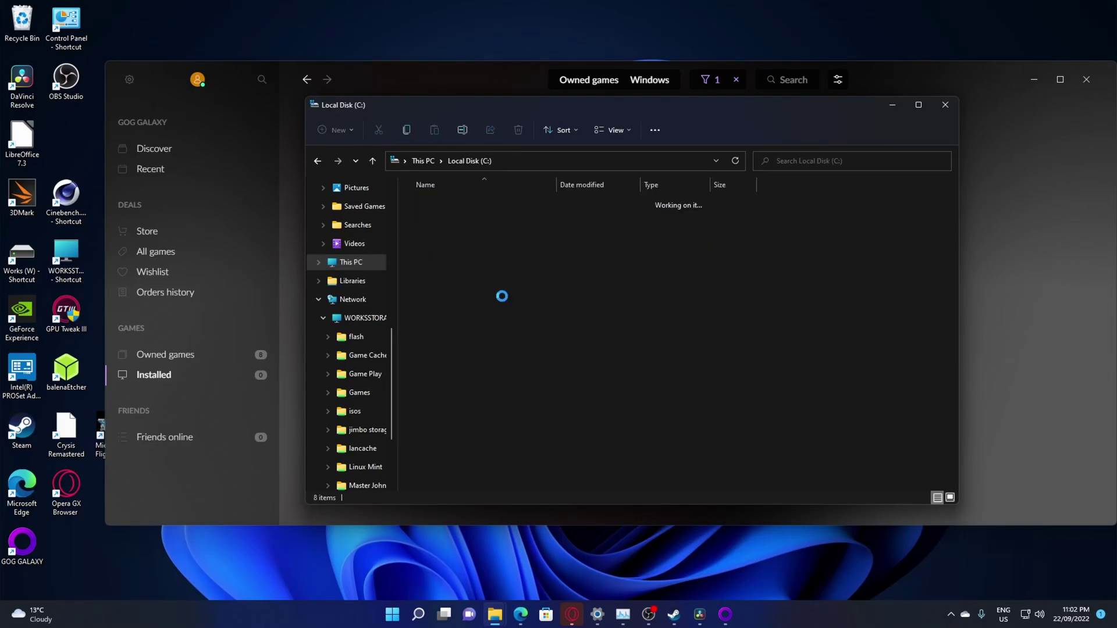
{"action": "double_click", "coordinate": [473, 276]}
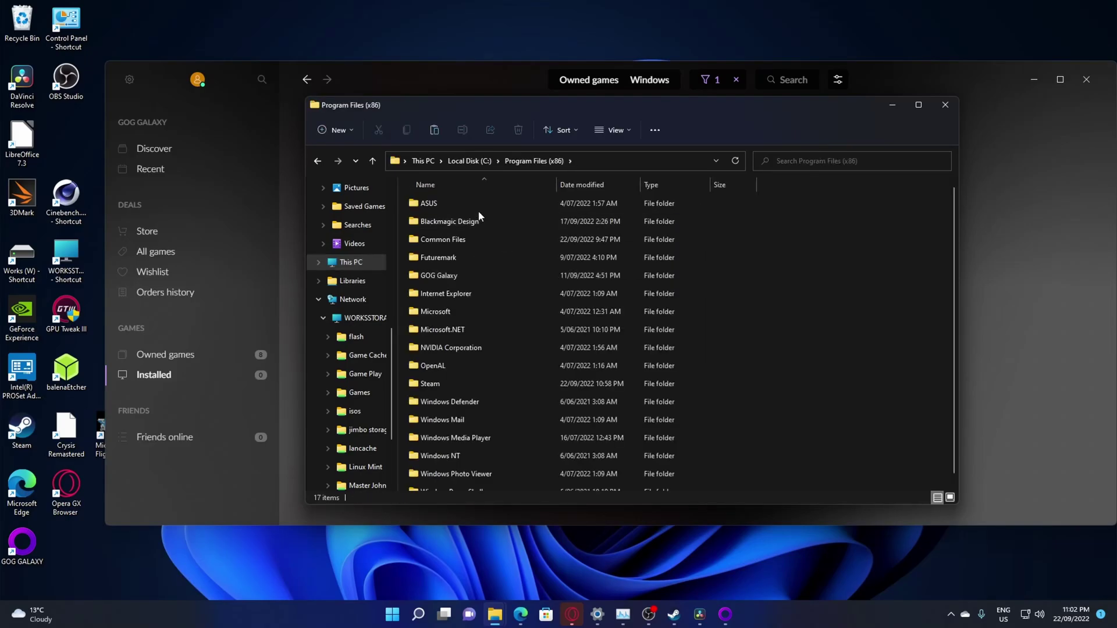
{"action": "double_click", "coordinate": [469, 274]}
{"action": "left_click", "coordinate": [463, 244]}
{"action": "double_click", "coordinate": [464, 246]}
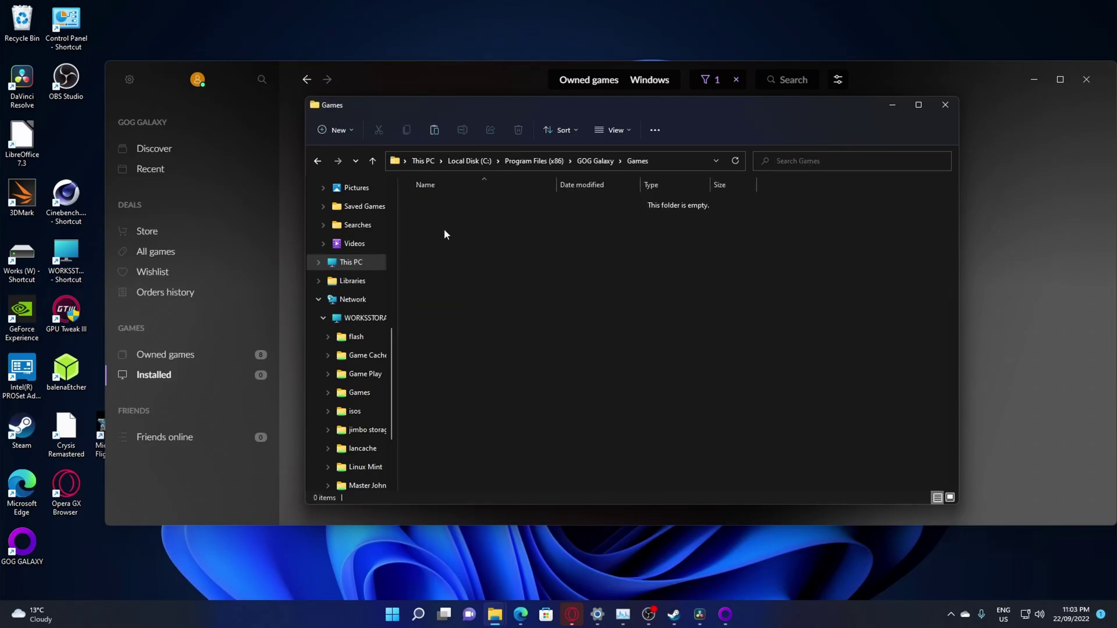
{"action": "right_click", "coordinate": [445, 229]}
{"action": "key", "text": "Escape"}
{"action": "key", "text": "ctrl+v"}
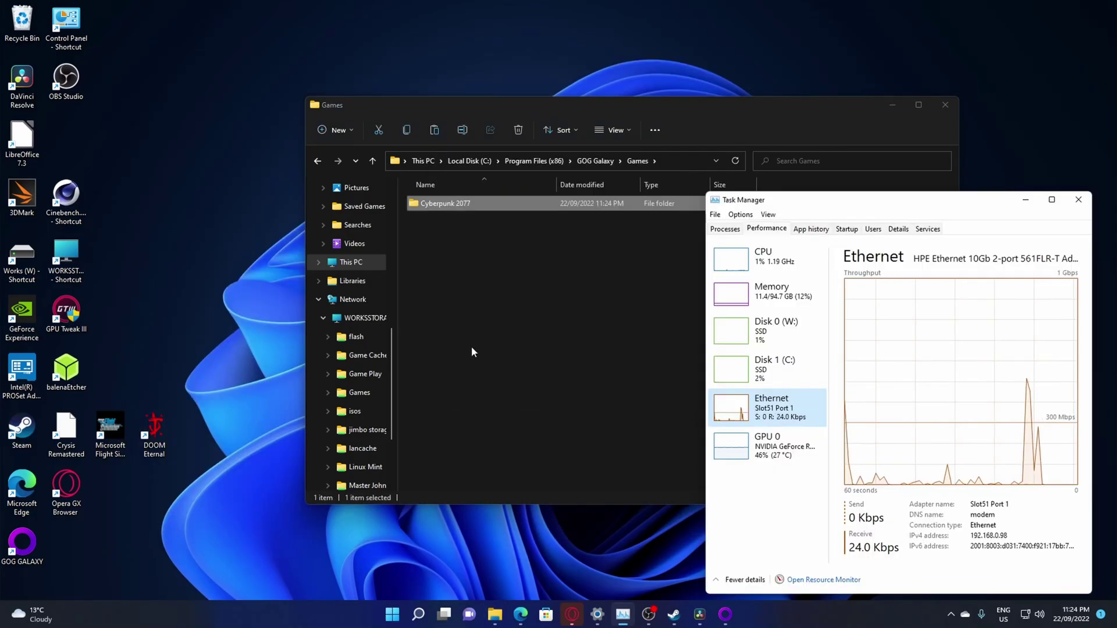
{"action": "left_click", "coordinate": [1025, 201]}
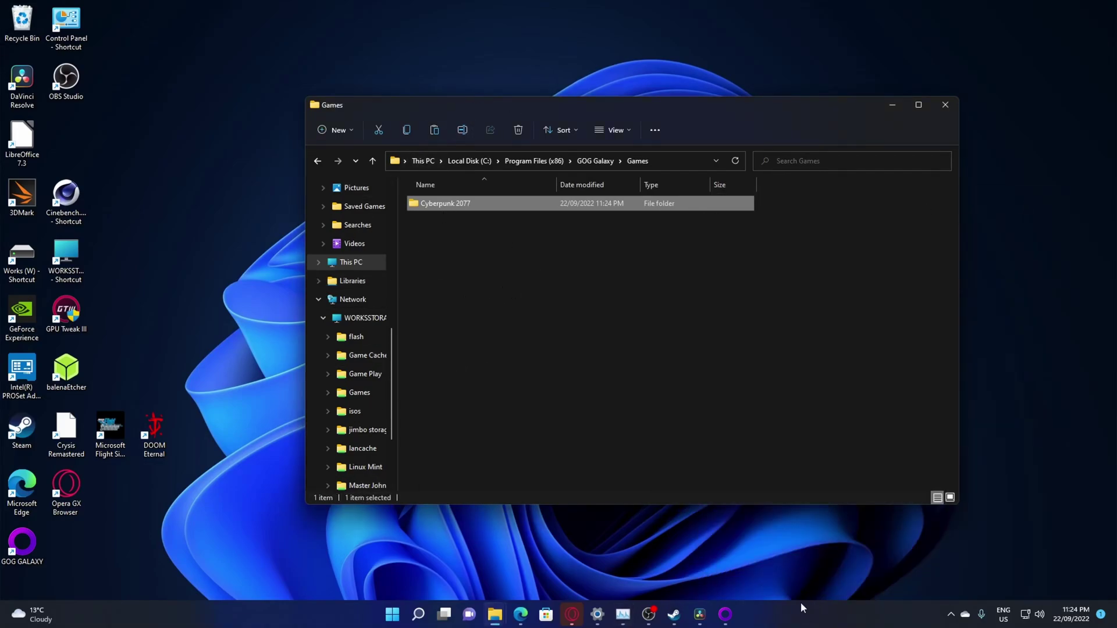
- Bring GOG Galaxy forward and go to its Discover page
{"action": "left_click", "coordinate": [725, 614]}
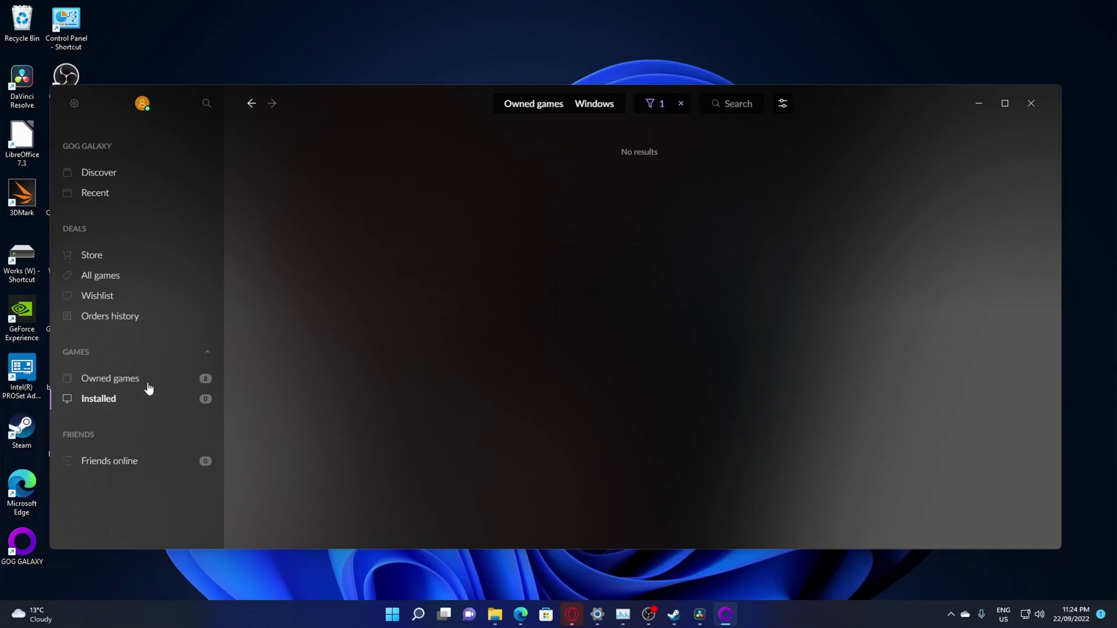
{"action": "left_click", "coordinate": [657, 107]}
{"action": "left_click", "coordinate": [865, 146]}
{"action": "left_click", "coordinate": [93, 172]}
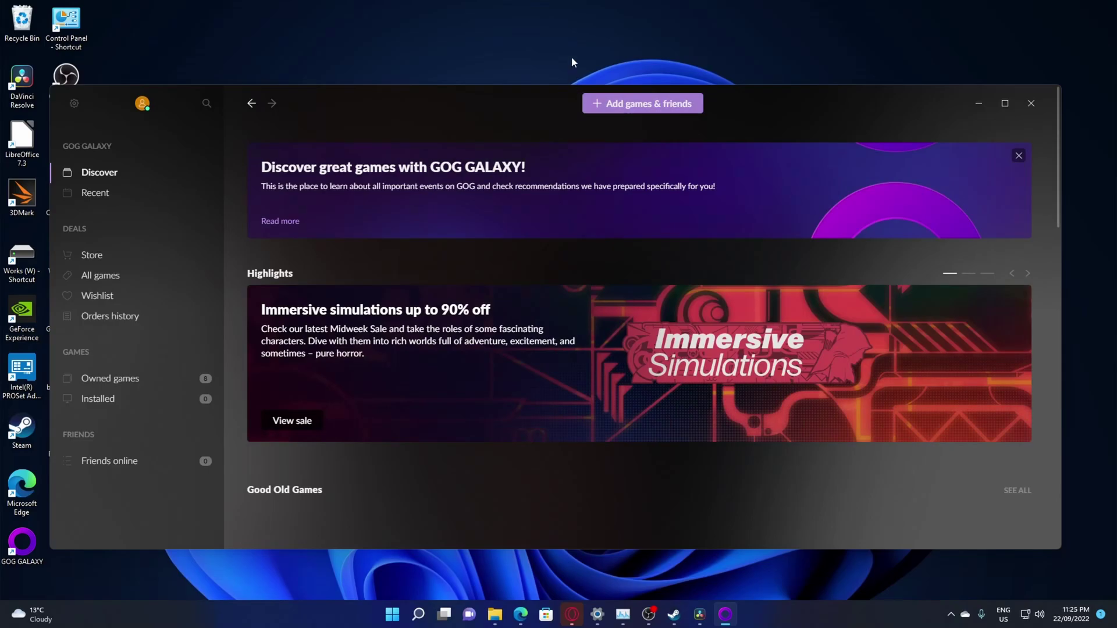
- Scan and import C:\Program Files (x86)\GOG Galaxy\Games, then view the installed games
{"action": "left_click", "coordinate": [653, 110]}
{"action": "left_click", "coordinate": [647, 192]}
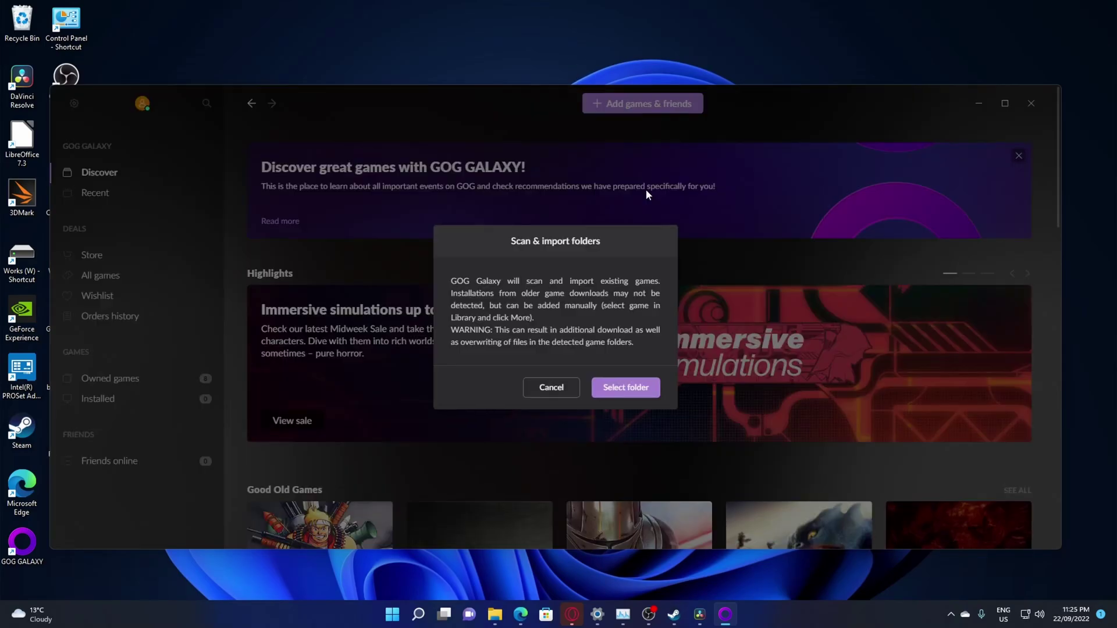
{"action": "left_click", "coordinate": [625, 387]}
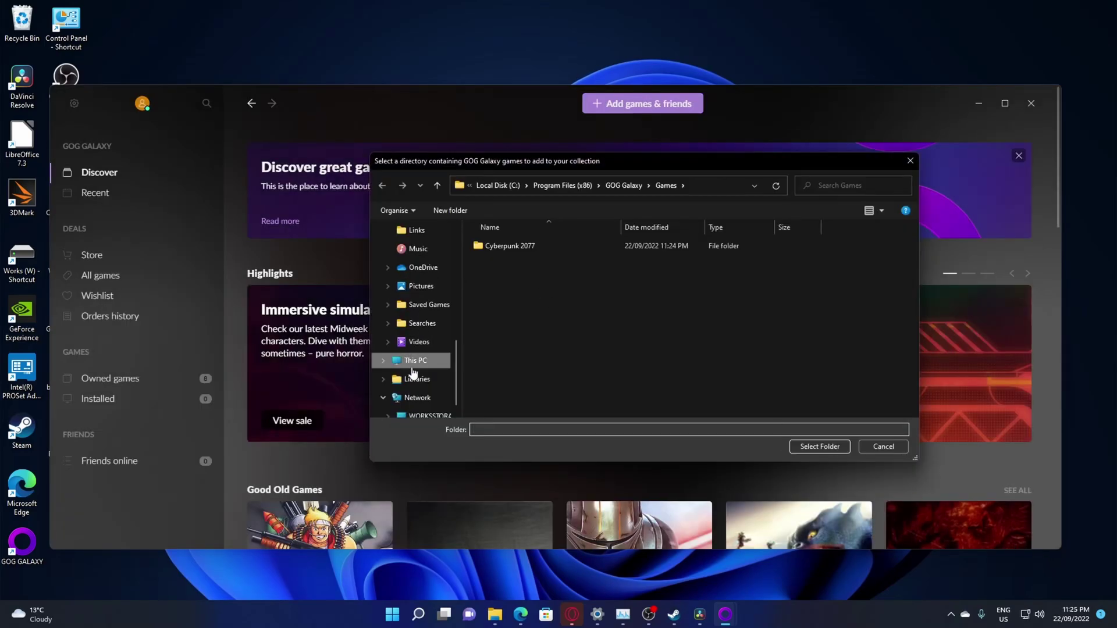
{"action": "left_click", "coordinate": [430, 358]}
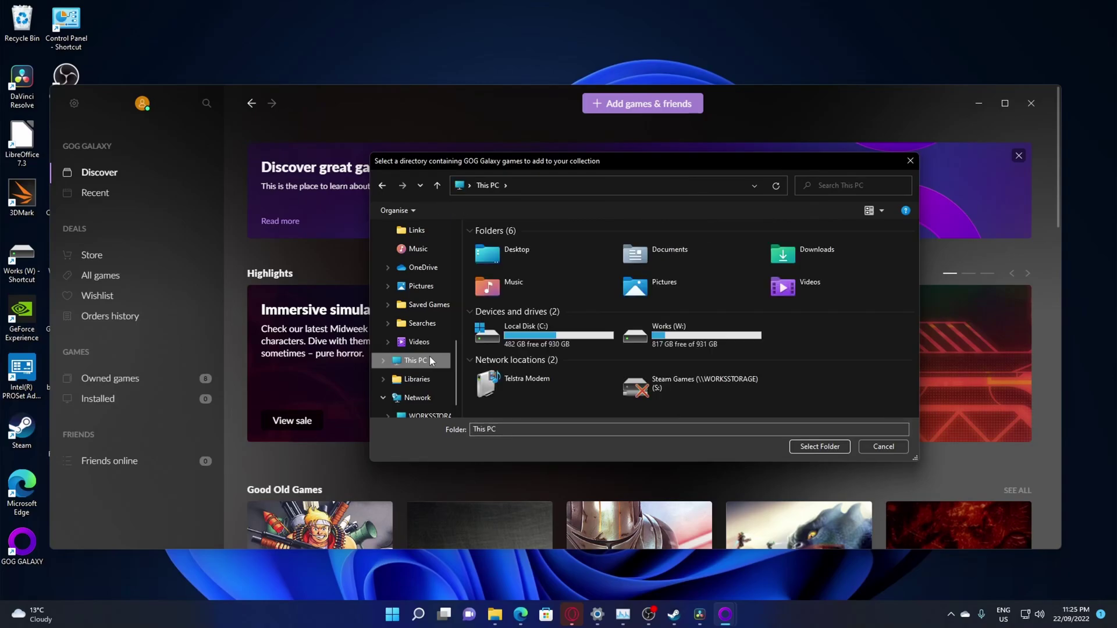
{"action": "double_click", "coordinate": [535, 332]}
{"action": "double_click", "coordinate": [559, 317]}
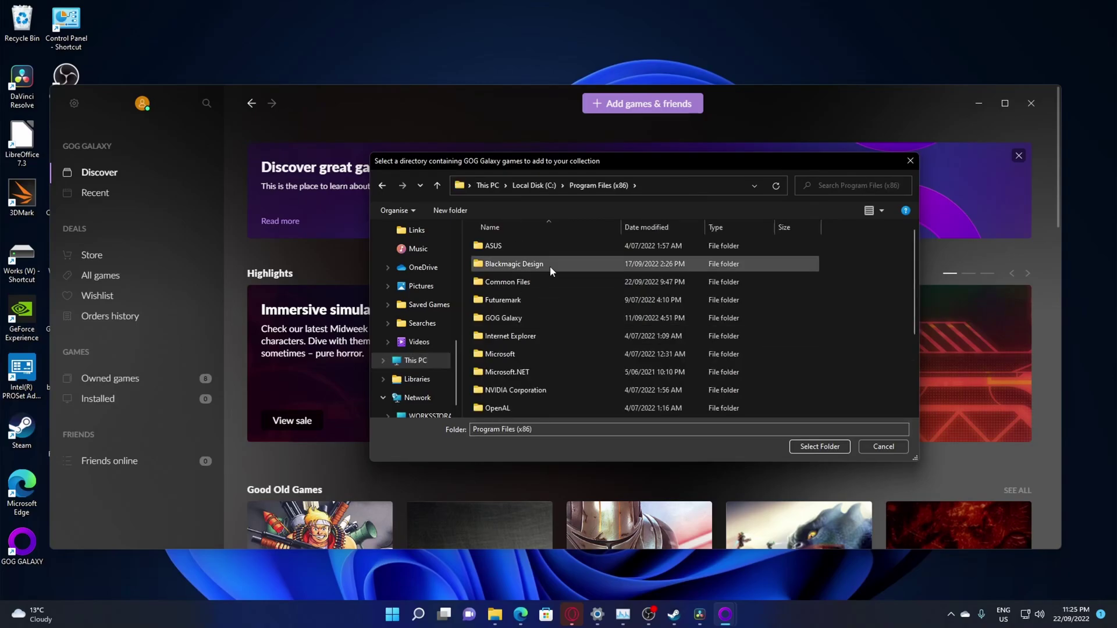
{"action": "double_click", "coordinate": [529, 314]}
{"action": "double_click", "coordinate": [525, 282]}
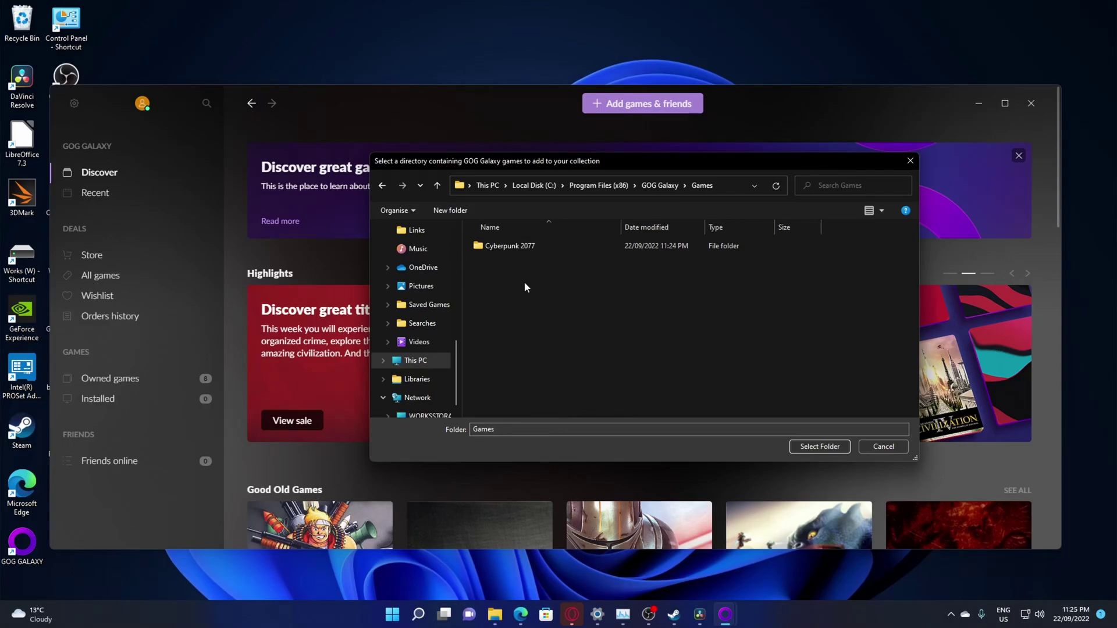
{"action": "left_click", "coordinate": [382, 186]}
{"action": "left_click", "coordinate": [820, 446]}
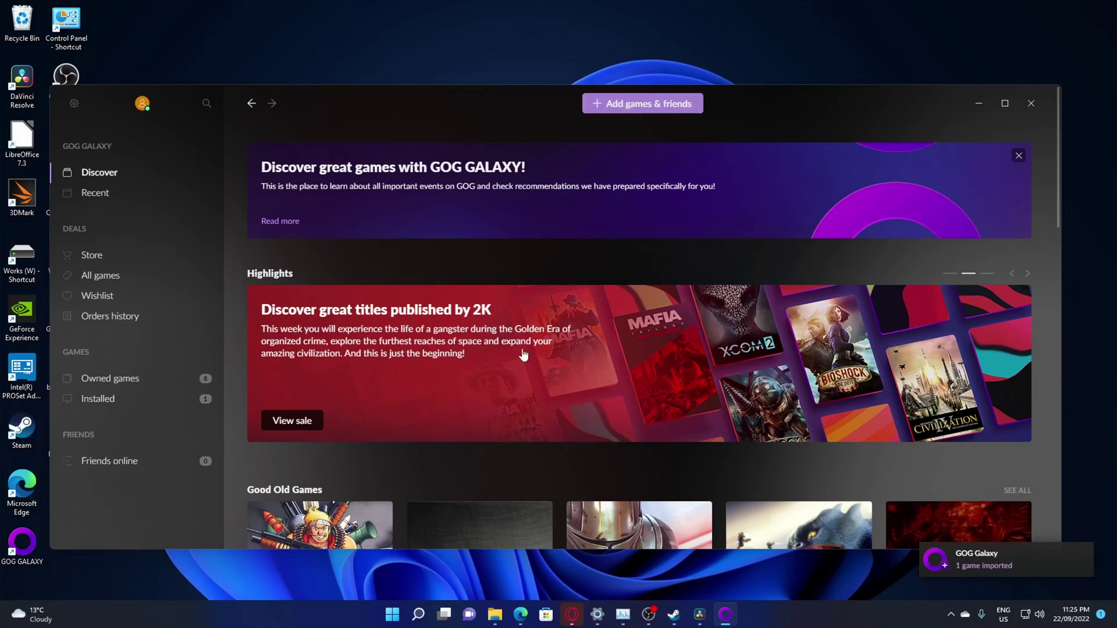
{"action": "left_click", "coordinate": [112, 399]}
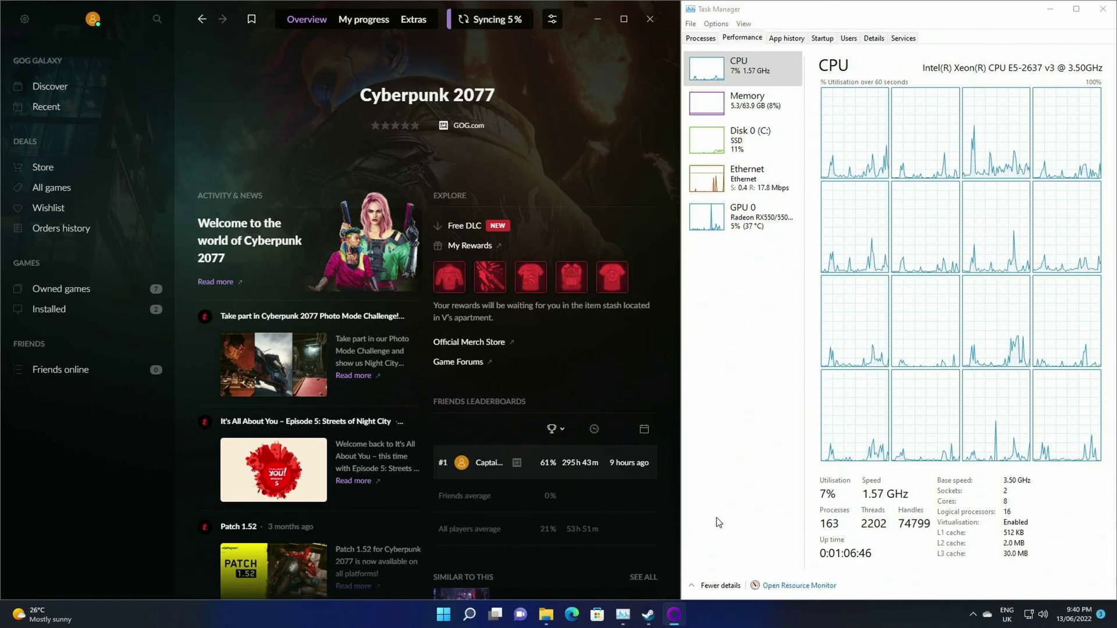
- Check Task Manager's GPU, CPU, Memory, Disk C: and Ethernet graphs while Cyberpunk 2077 syncs
{"action": "left_click", "coordinate": [764, 220]}
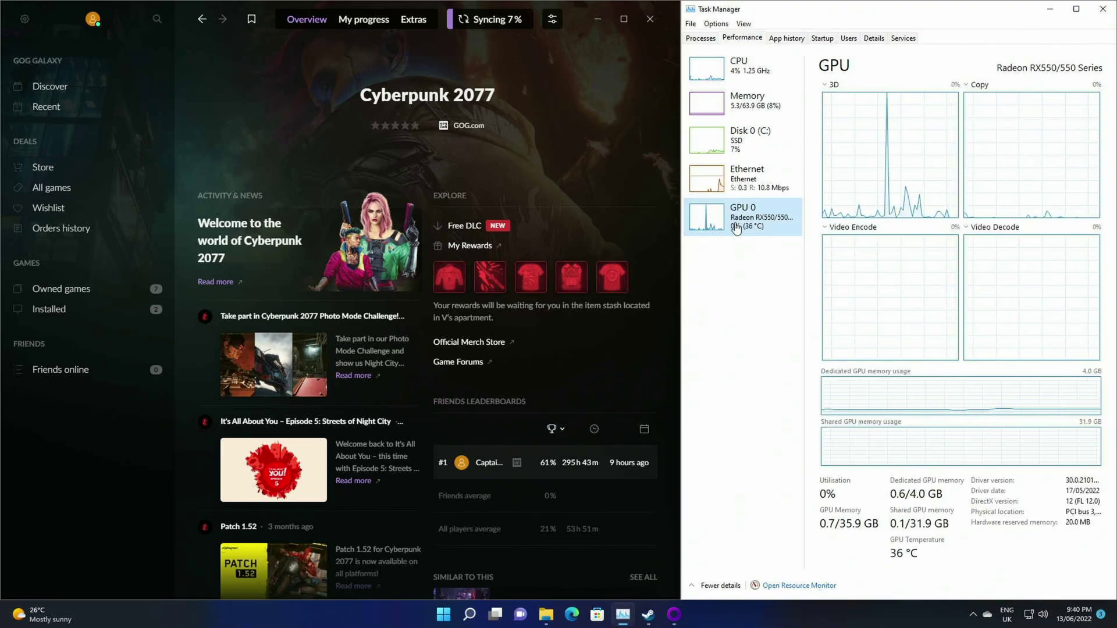
{"action": "left_click", "coordinate": [766, 76]}
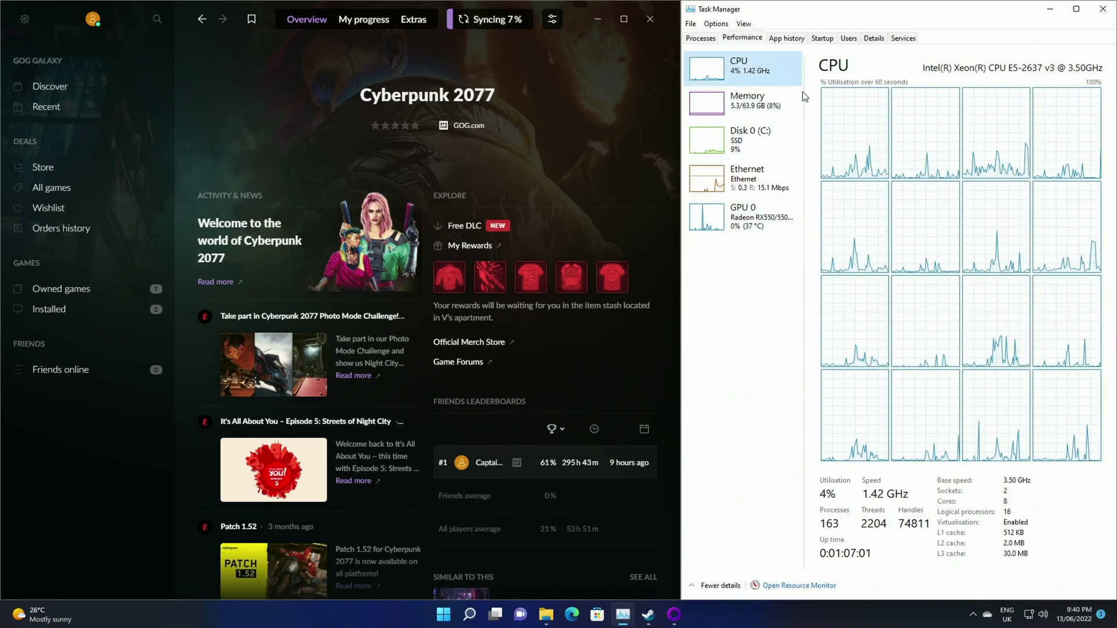
{"action": "left_click", "coordinate": [769, 106]}
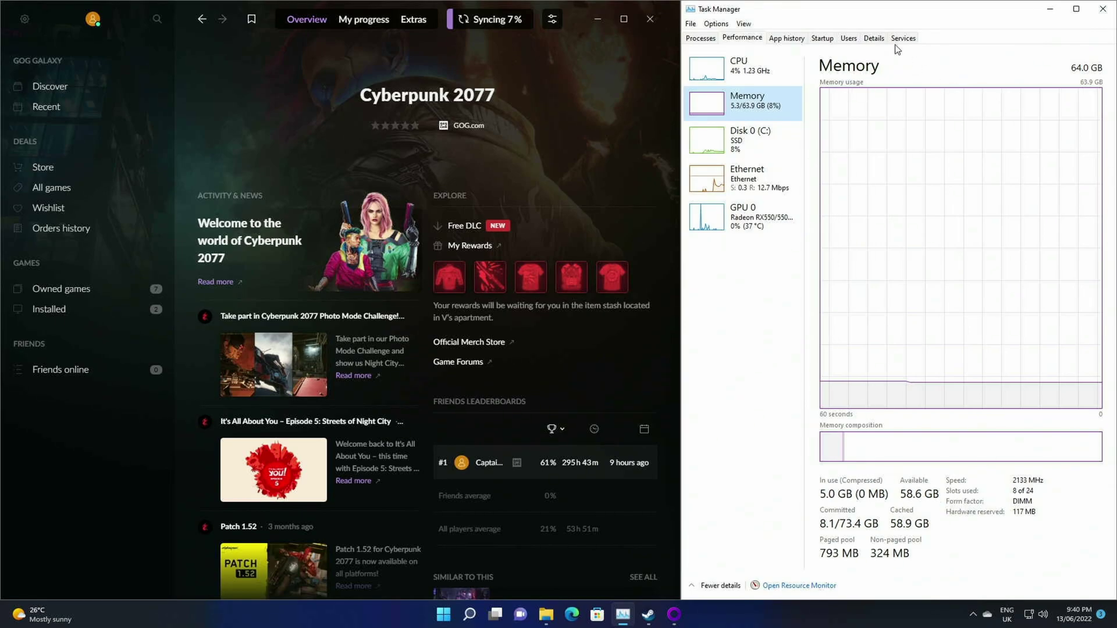
{"action": "left_click", "coordinate": [766, 144]}
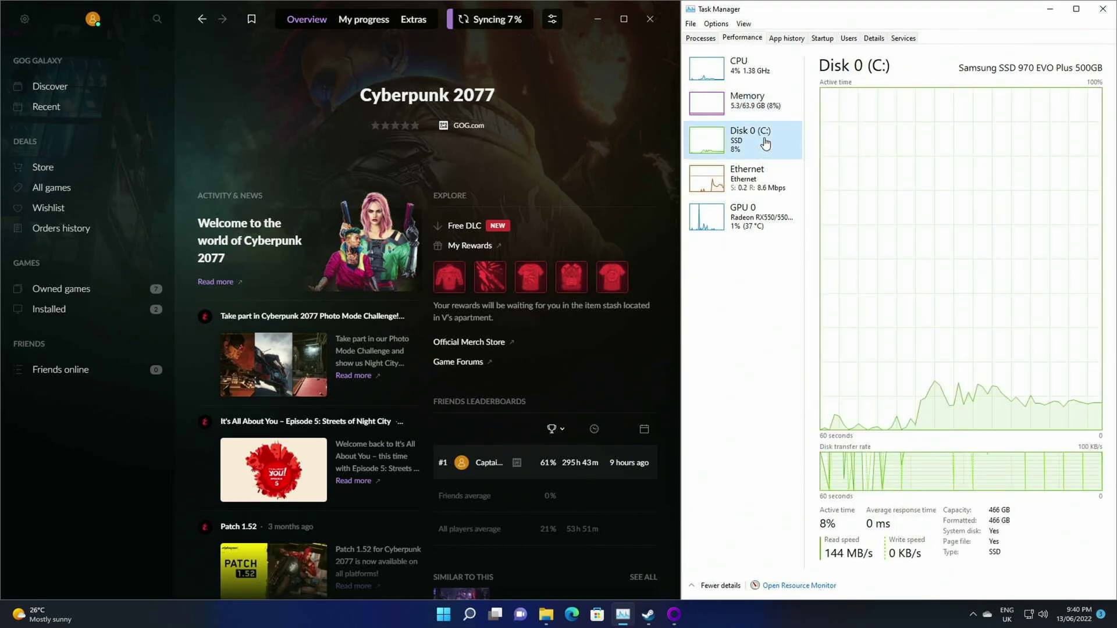
{"action": "left_click", "coordinate": [758, 177]}
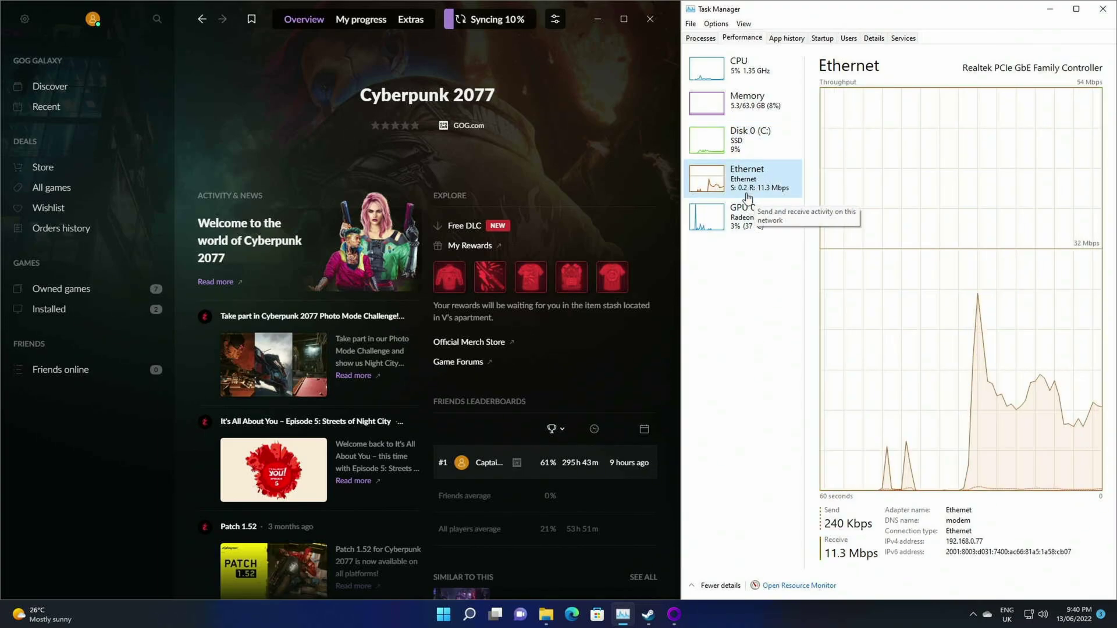
{"action": "left_click", "coordinate": [738, 227]}
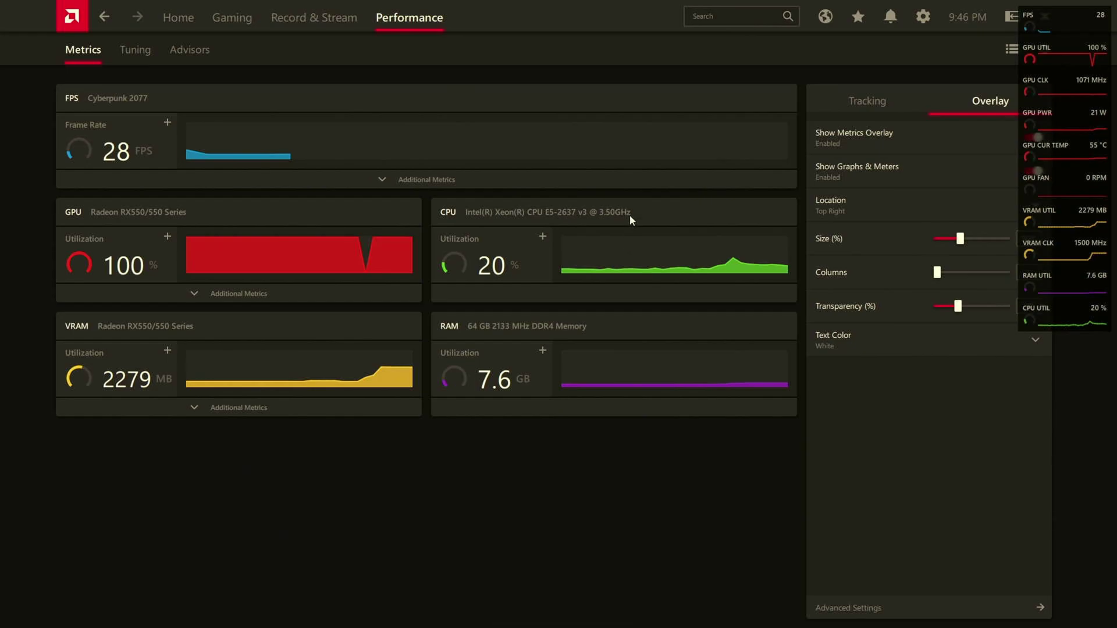
- Review AMD Software's GPU Tuning page, switching VRAM Tuning on and back off
{"action": "left_click", "coordinate": [125, 52]}
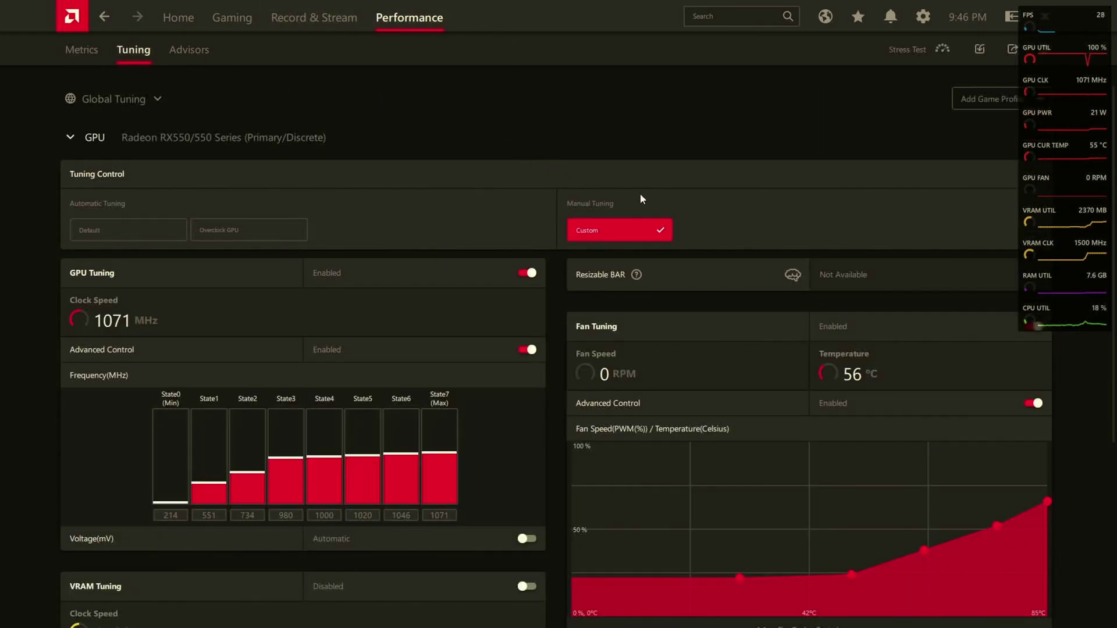
{"action": "mouse_move", "coordinate": [633, 276]}
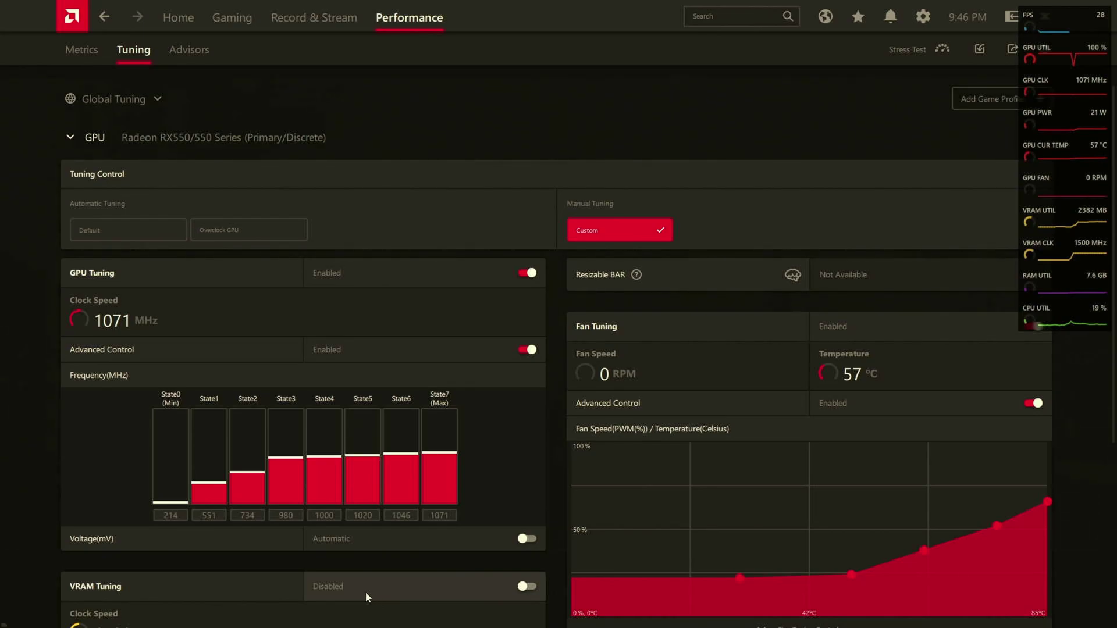
{"action": "scroll", "coordinate": [365, 592], "scroll_direction": "down", "scroll_amount": 3}
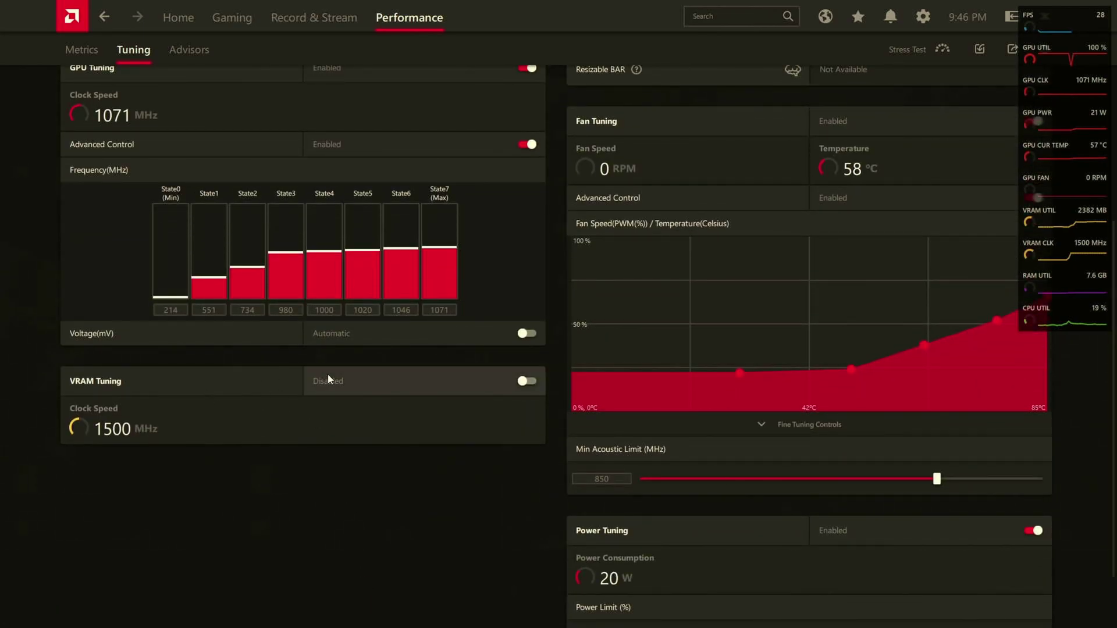
{"action": "left_click", "coordinate": [390, 381]}
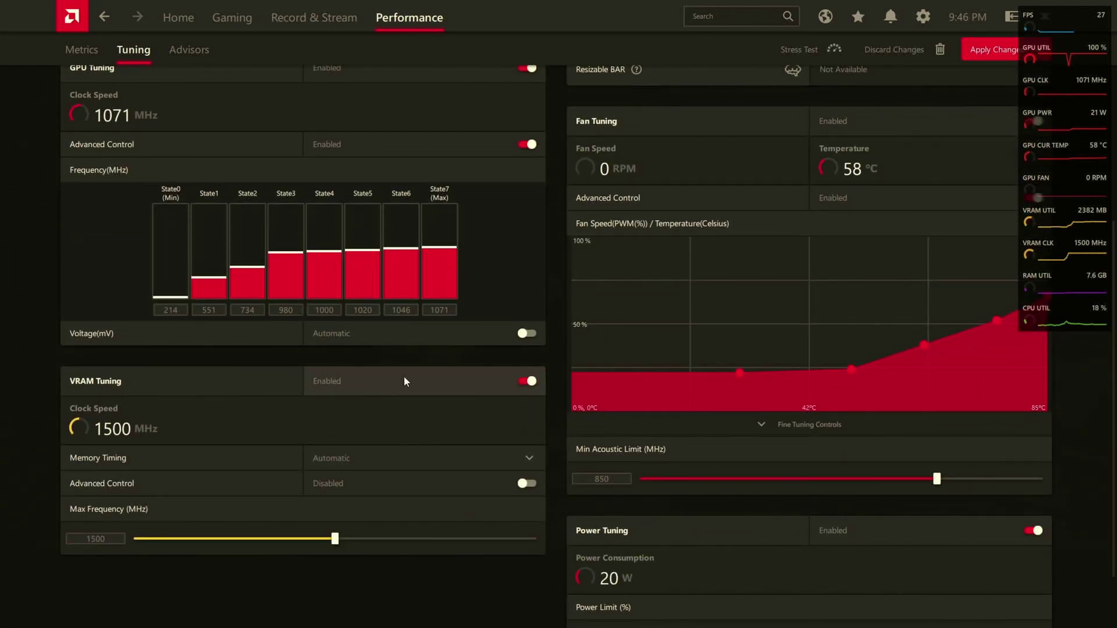
{"action": "left_click", "coordinate": [403, 382]}
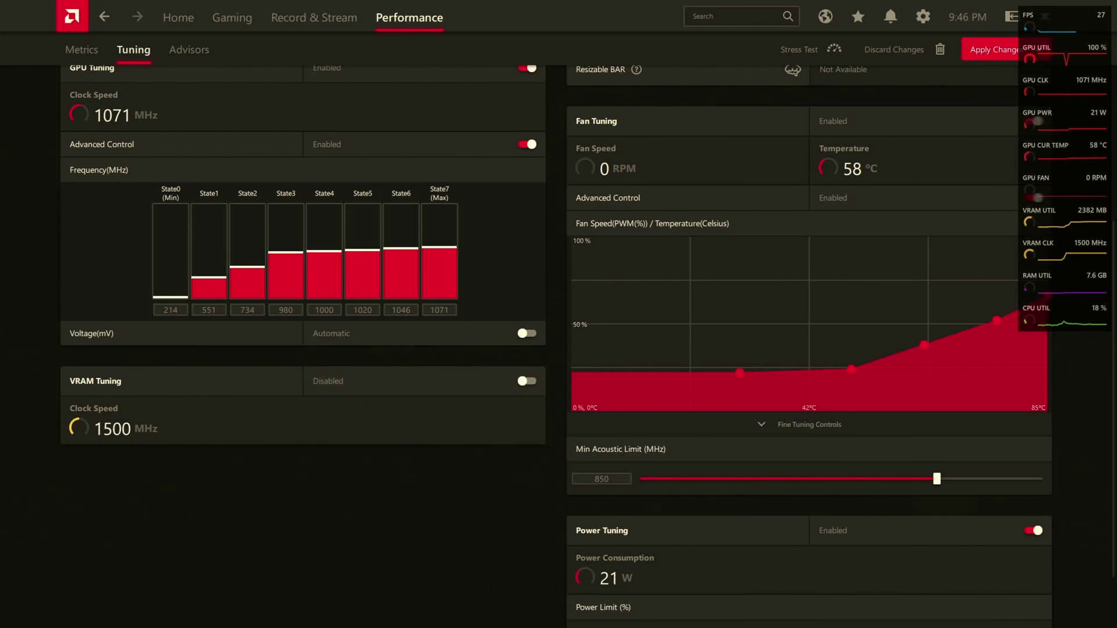
- Return to Cyberpunk 2077, show the Radeon metrics overlay, and skip the intro to the main menu
{"action": "key", "text": "super"}
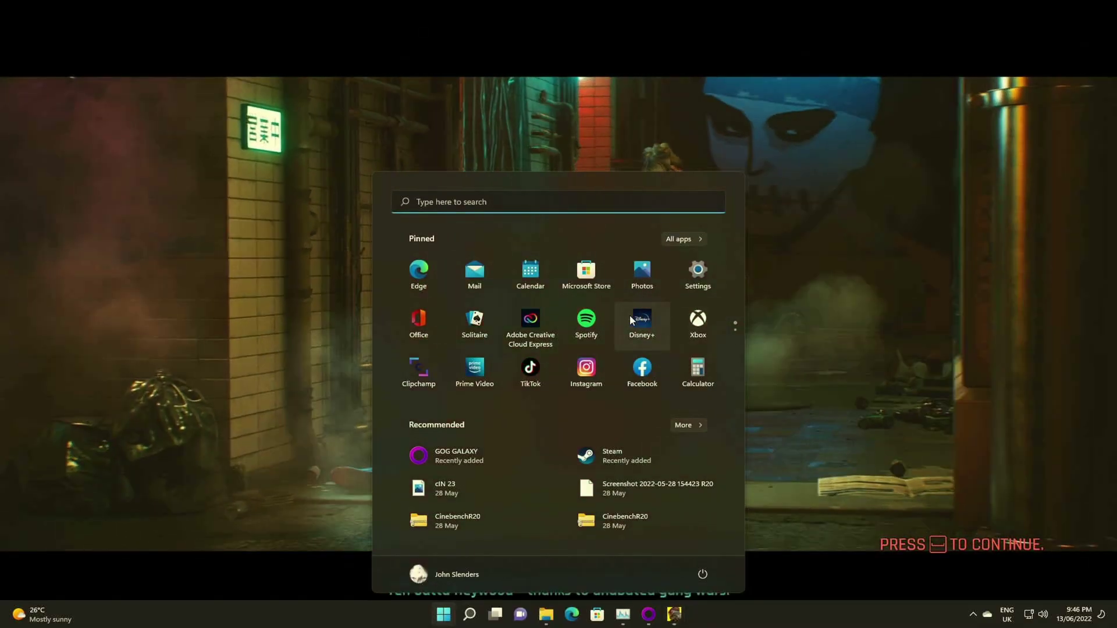
{"action": "key", "text": "Escape"}
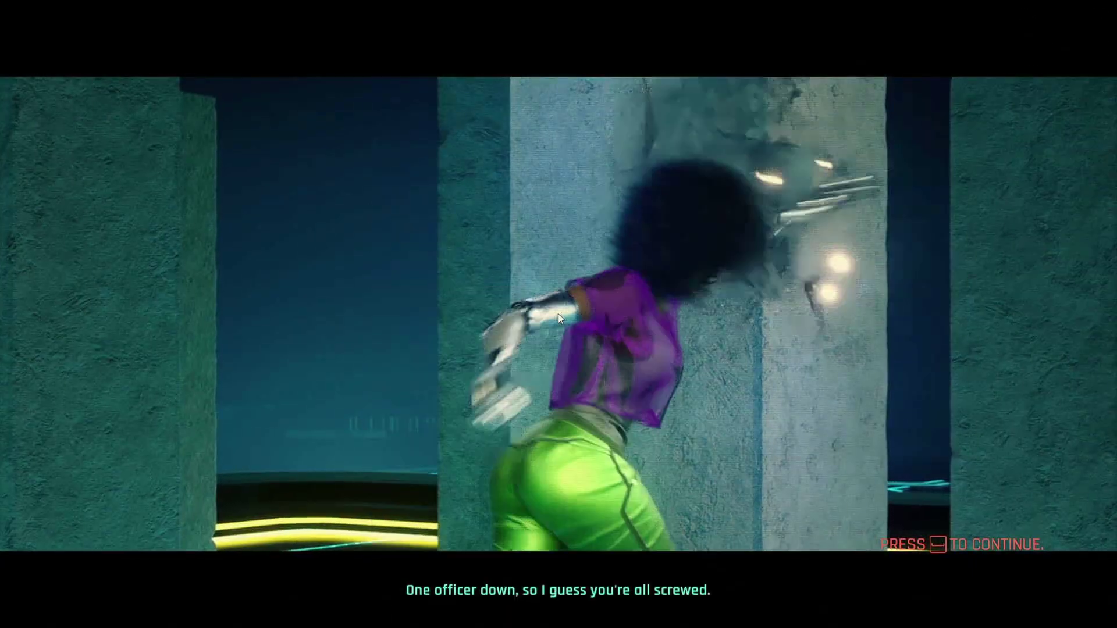
{"action": "key", "text": "ctrl+shift+o"}
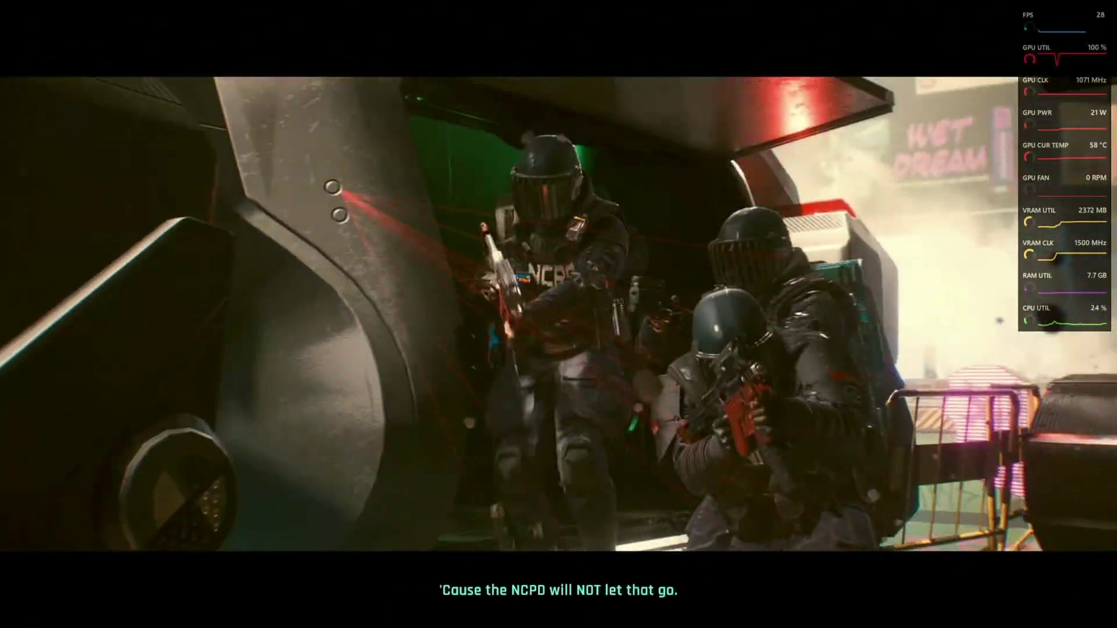
{"action": "key", "text": "space"}
{"action": "key", "text": "space"}
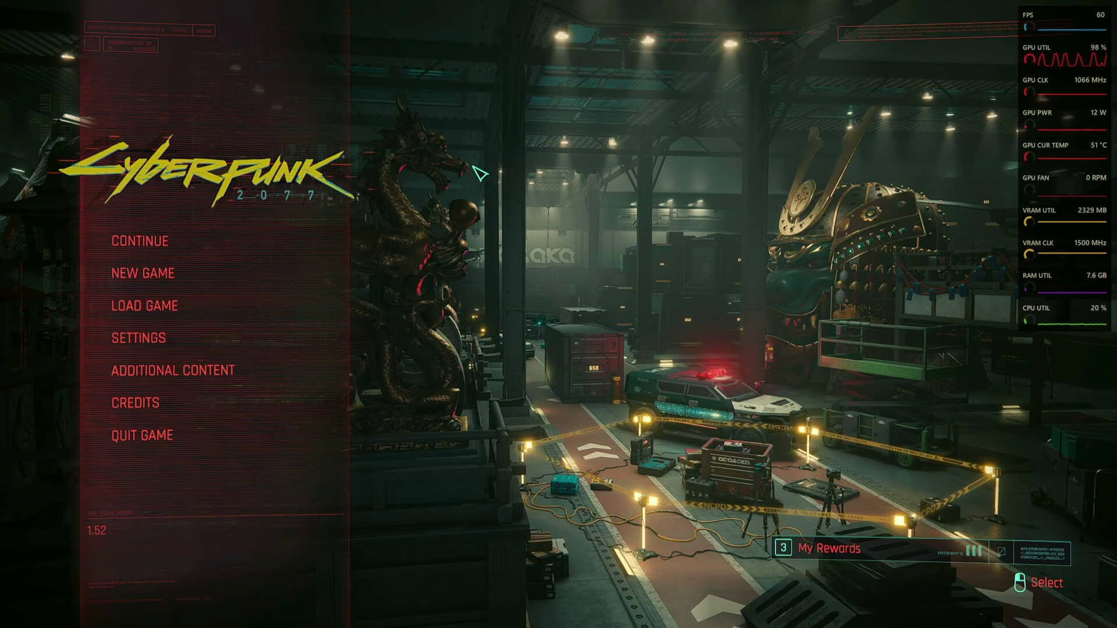
- Browse Cyberpunk 2077's Gameplay settings, then load the top Nocturne Op55N1 AutoSave-0
{"action": "left_click", "coordinate": [187, 344]}
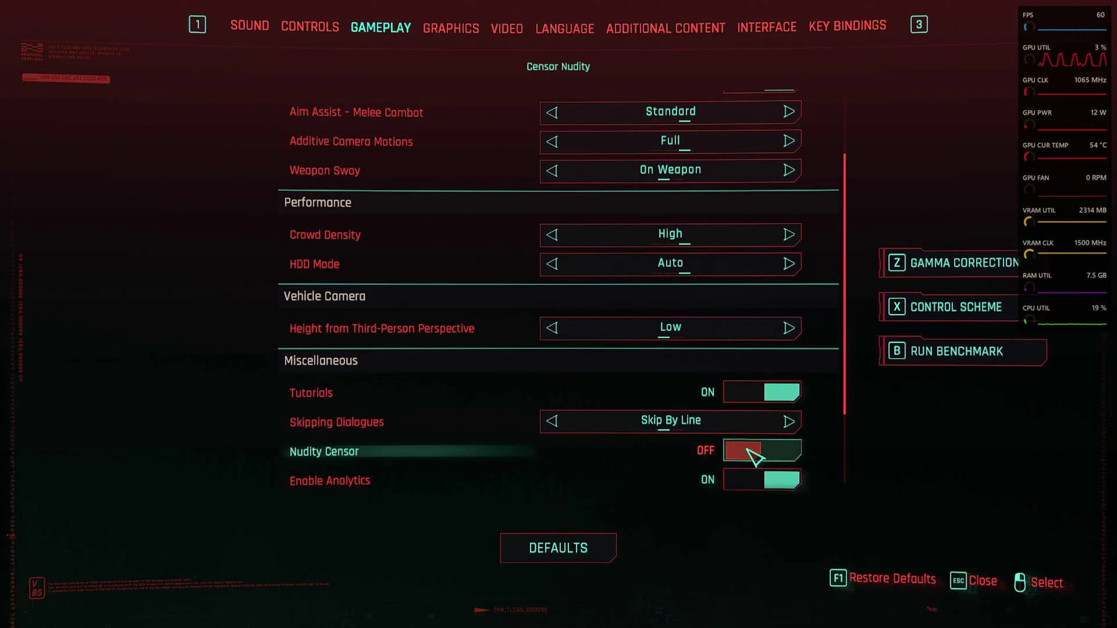
{"action": "scroll", "coordinate": [616, 460], "scroll_direction": "down", "scroll_amount": 4}
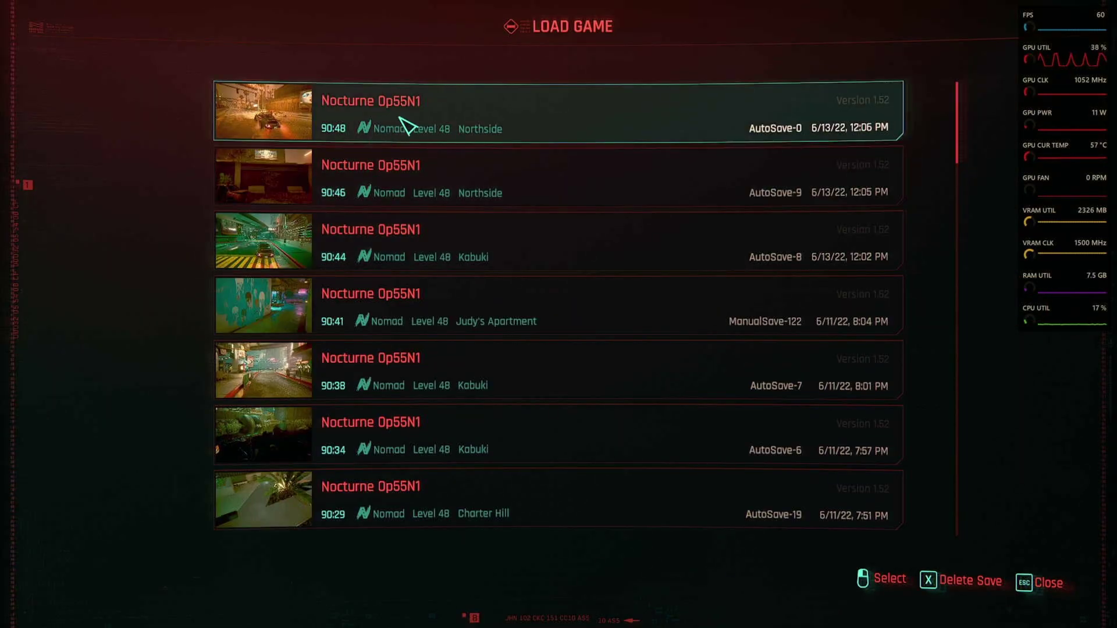
{"action": "left_click", "coordinate": [402, 122]}
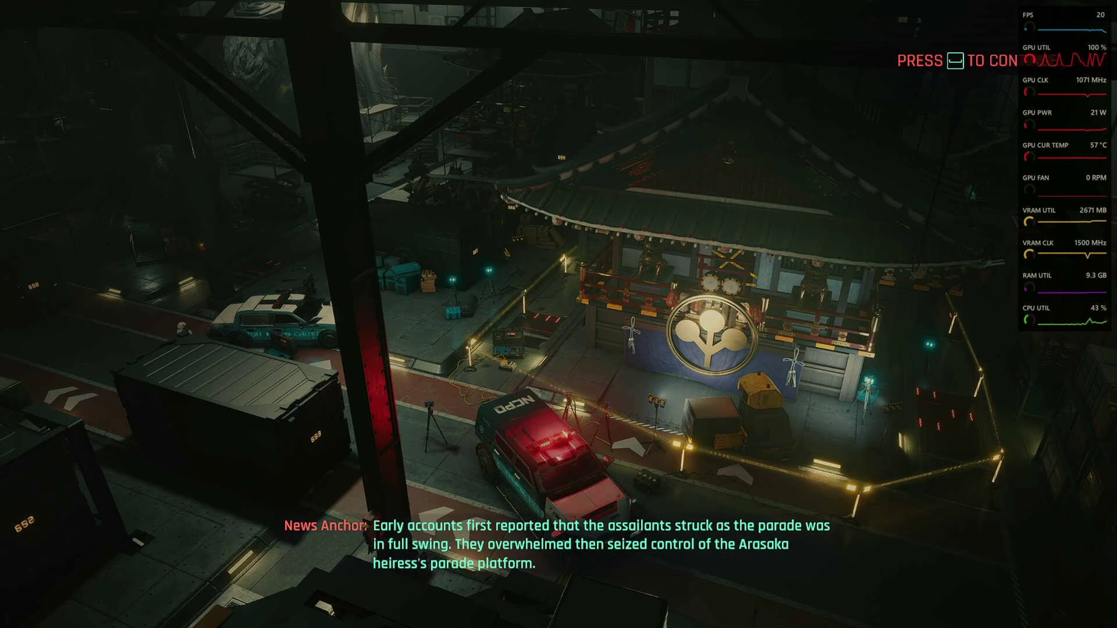
- Drive the Porsche down the highway under the overpasses, then brake almost to a stop
{"action": "key", "text": "space"}
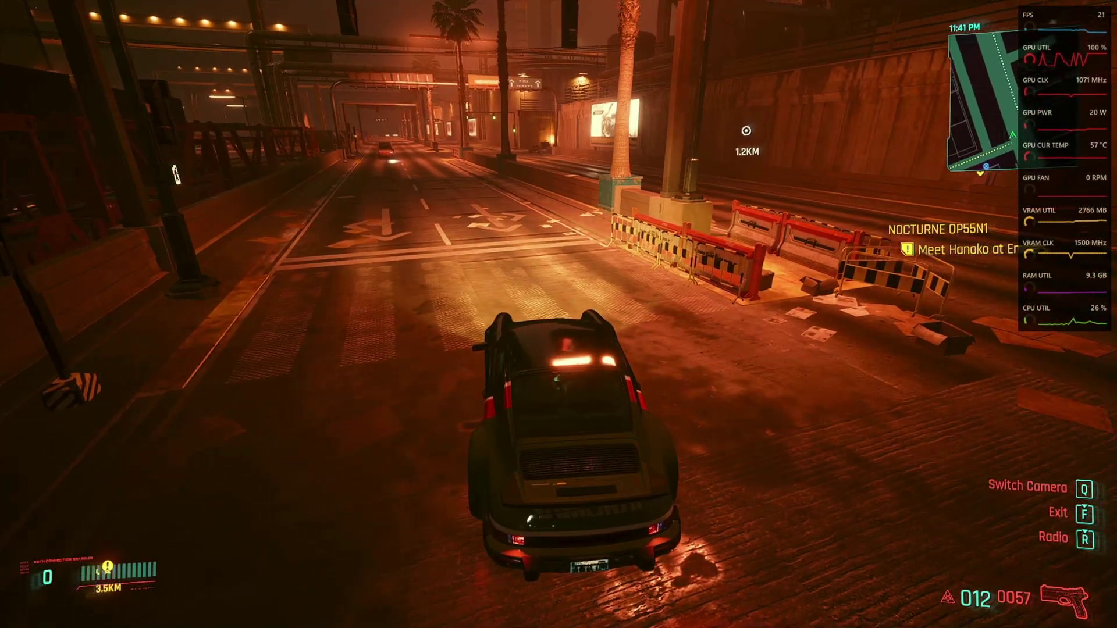
{"action": "key", "text": "w"}
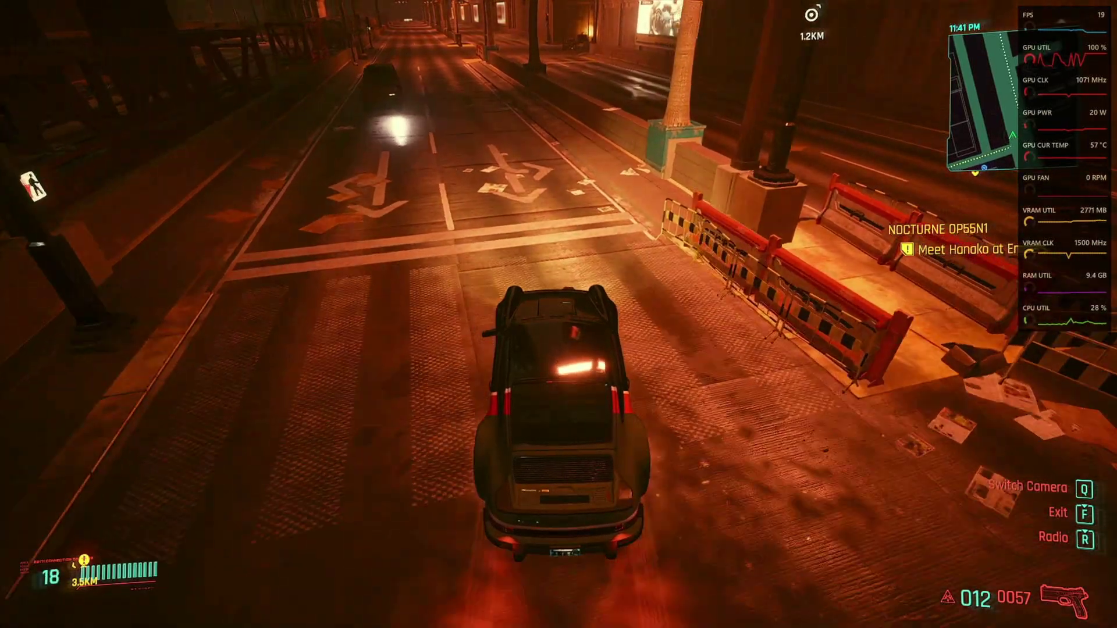
{"action": "key", "text": "w"}
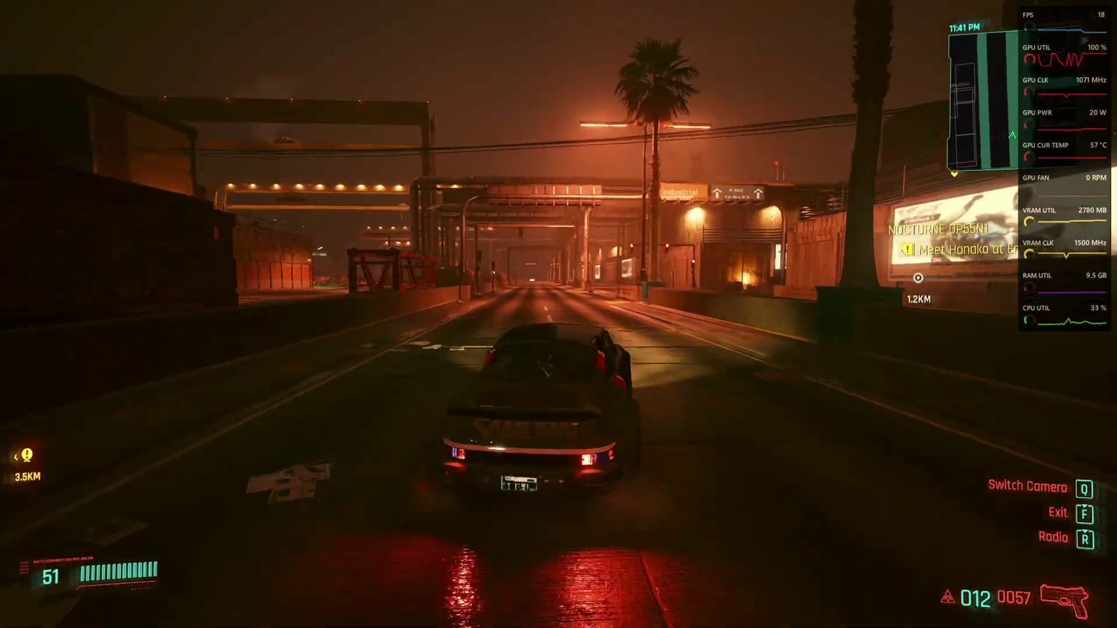
{"action": "key", "text": "w"}
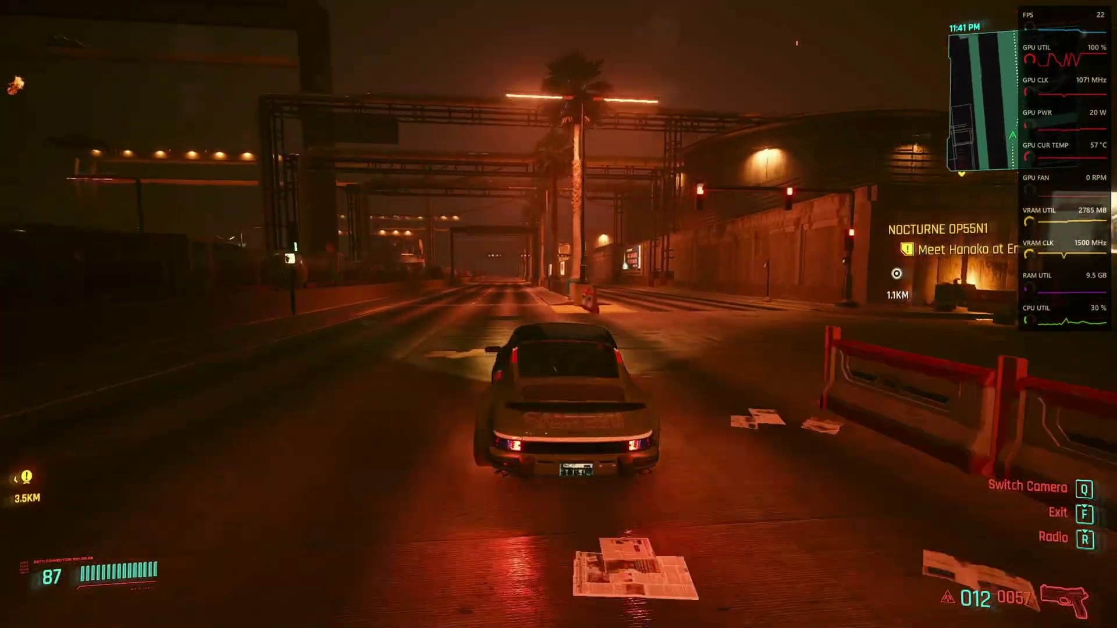
{"action": "key", "text": "w"}
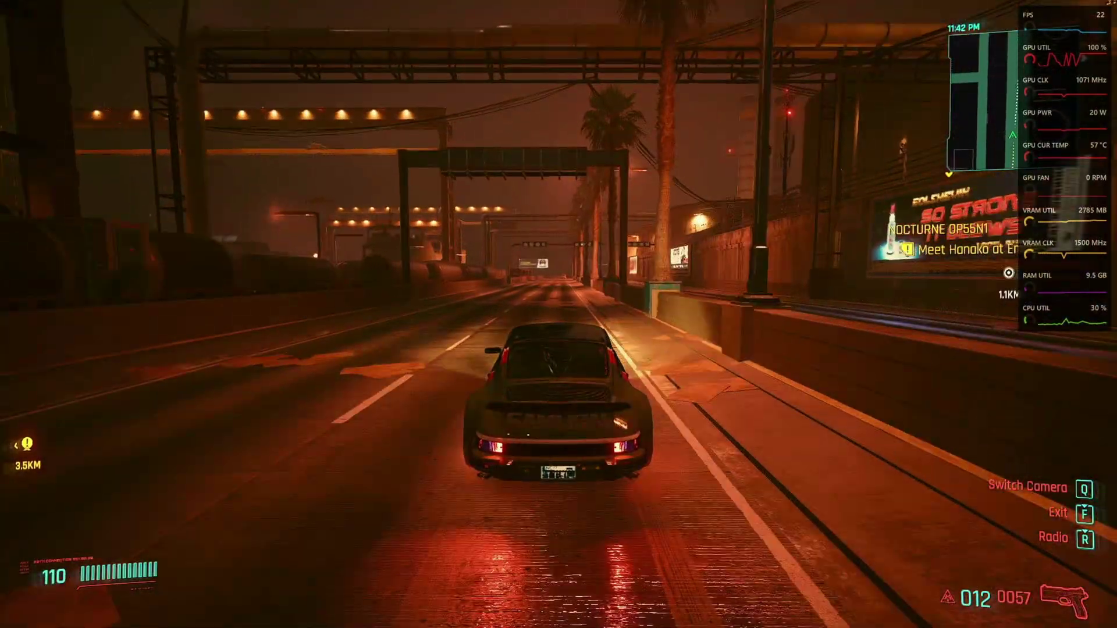
{"action": "key", "text": "w"}
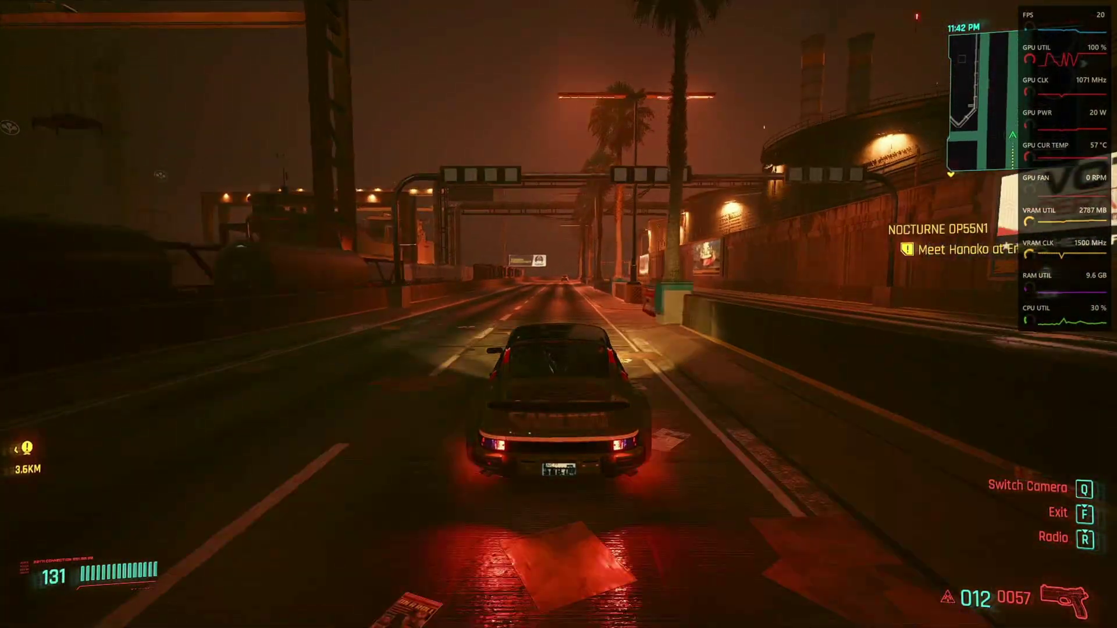
{"action": "key", "text": "w"}
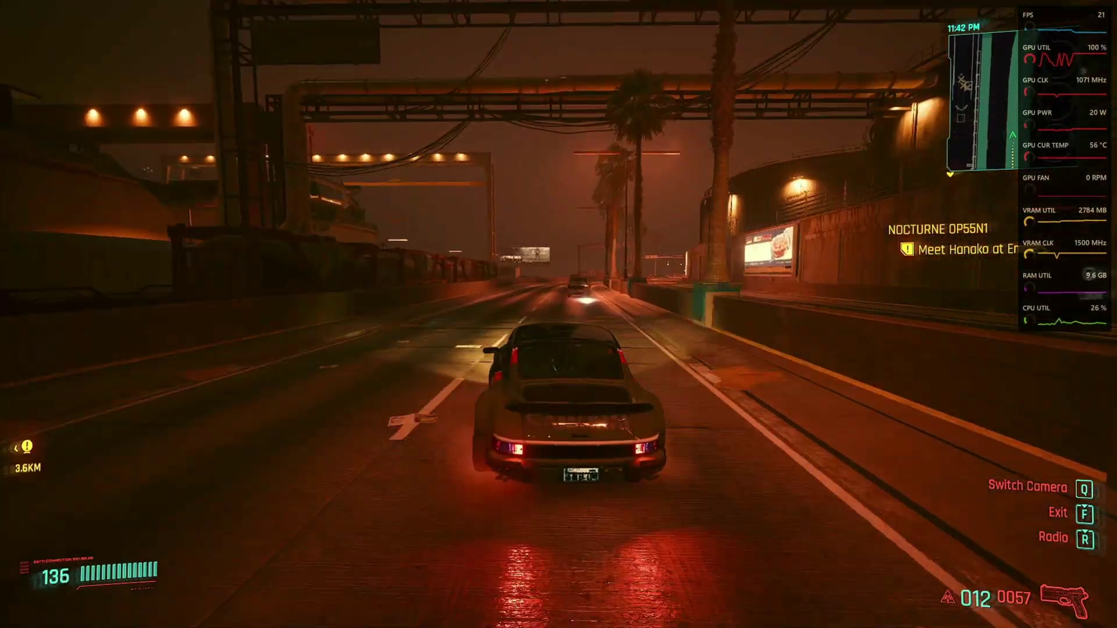
{"action": "key", "text": "s"}
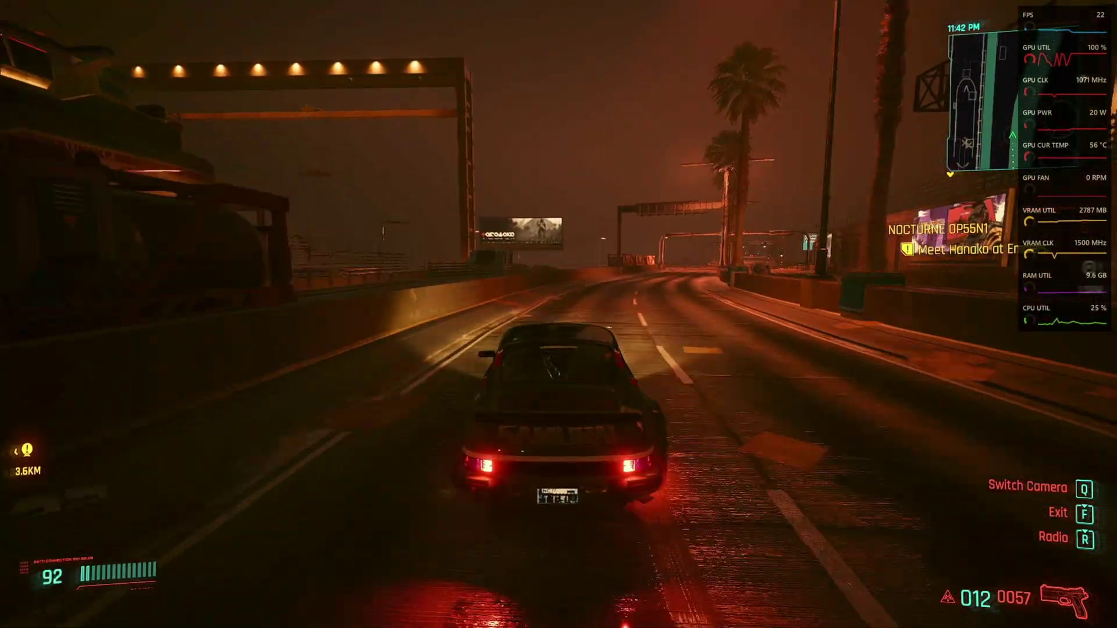
{"action": "key", "text": "s"}
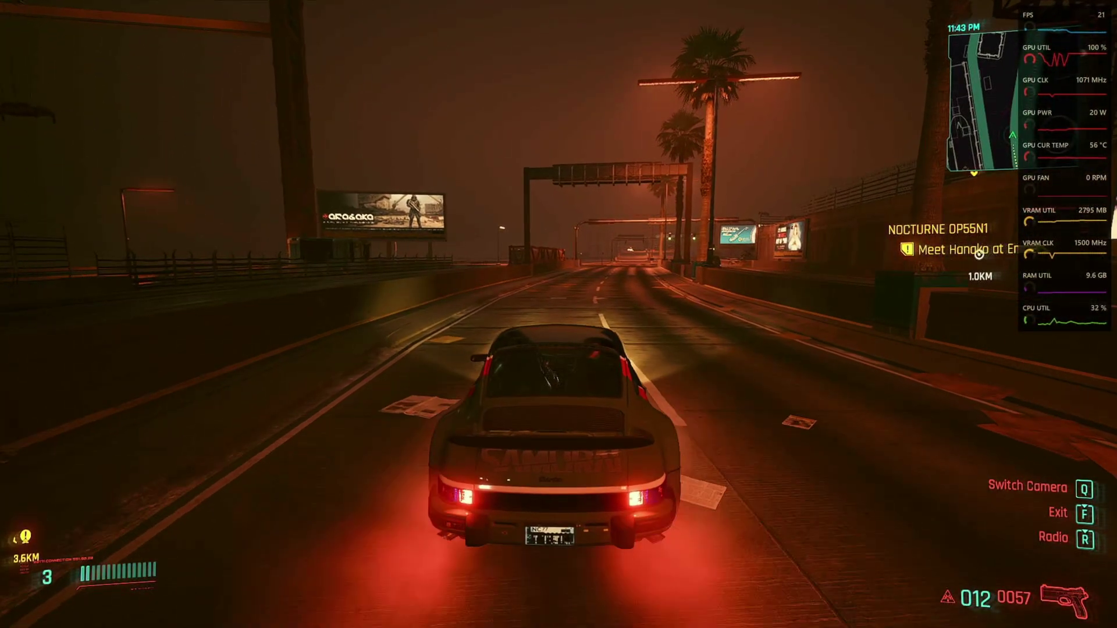
- In Graphics settings, turn on Dynamic Resolution Scaling with minimum resolution 50 and apply it
{"action": "key", "text": "Escape"}
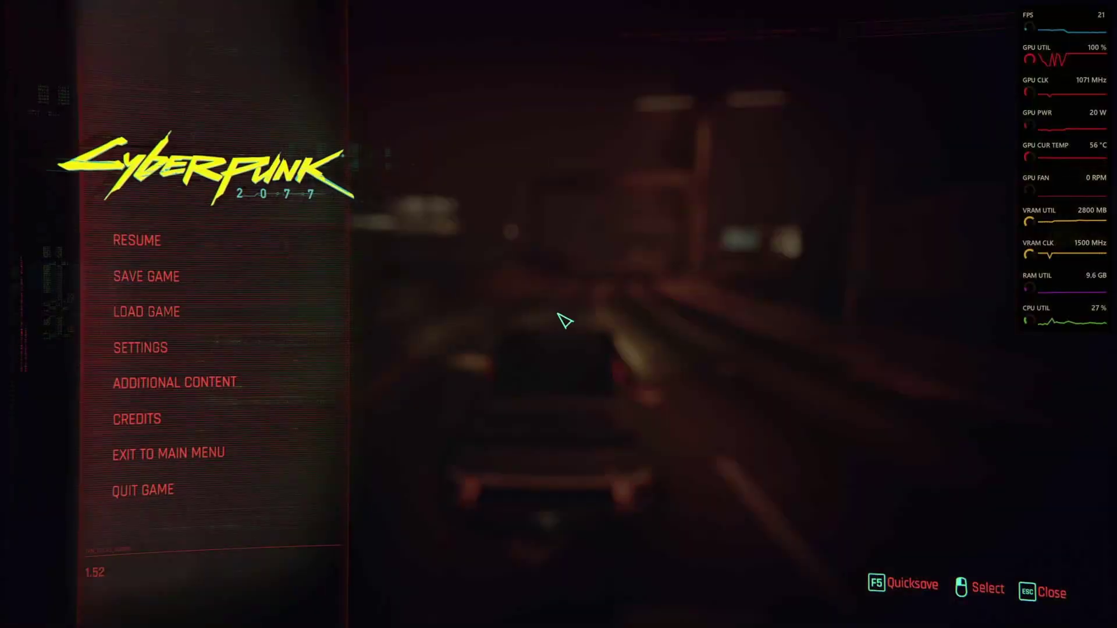
{"action": "left_click", "coordinate": [211, 349]}
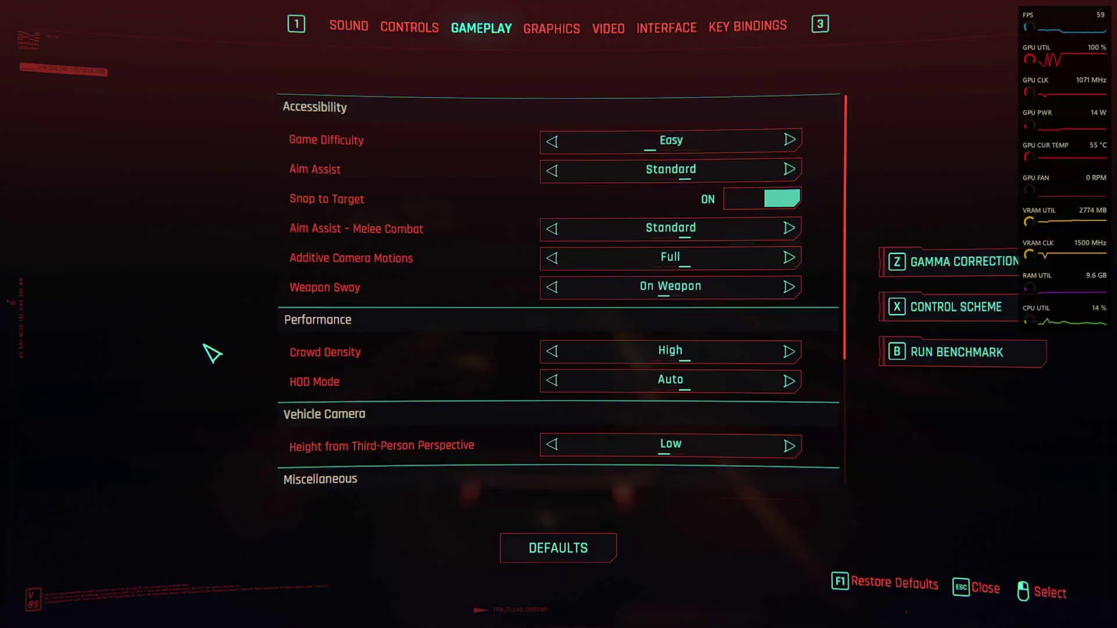
{"action": "left_click", "coordinate": [549, 26]}
{"action": "scroll", "coordinate": [538, 91], "scroll_direction": "down", "scroll_amount": 10}
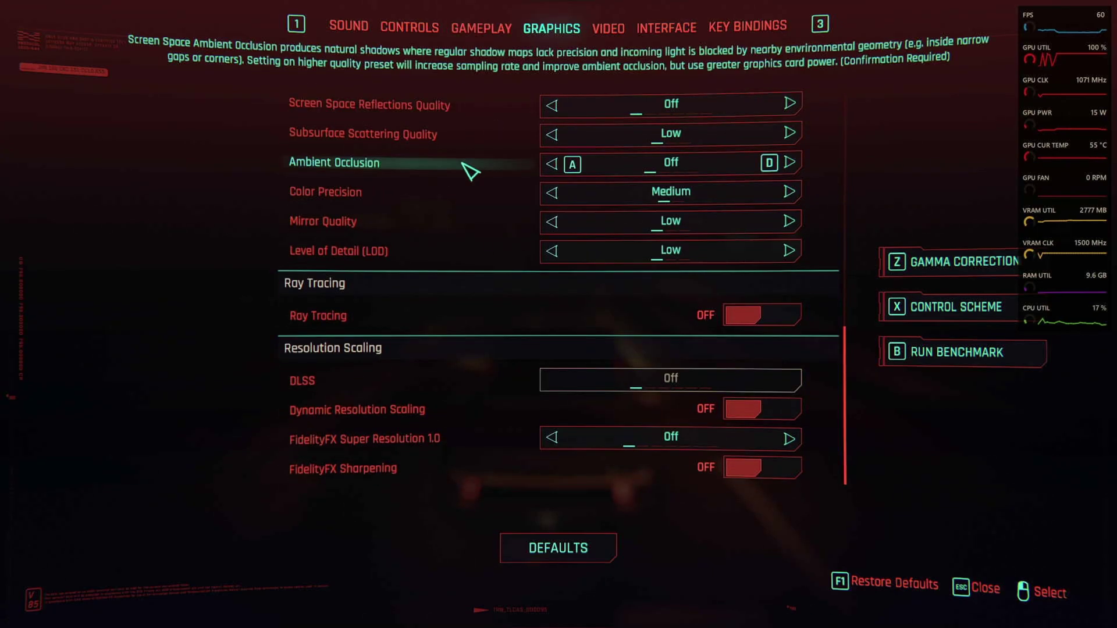
{"action": "left_click", "coordinate": [759, 411]}
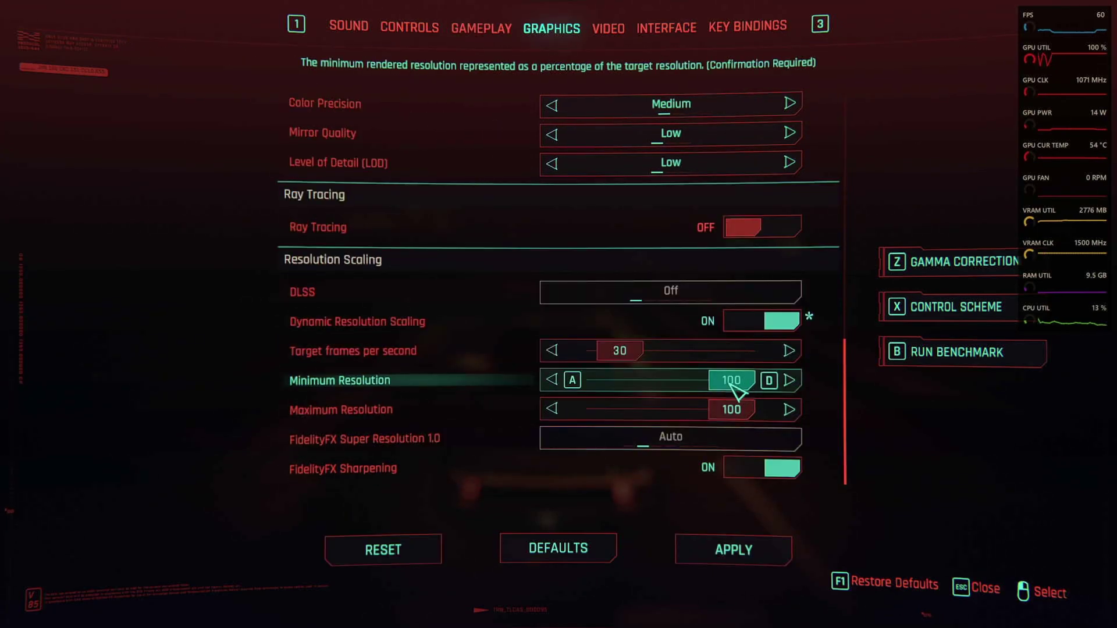
{"action": "left_click_drag", "start_coordinate": [731, 384], "coordinate": [611, 385]}
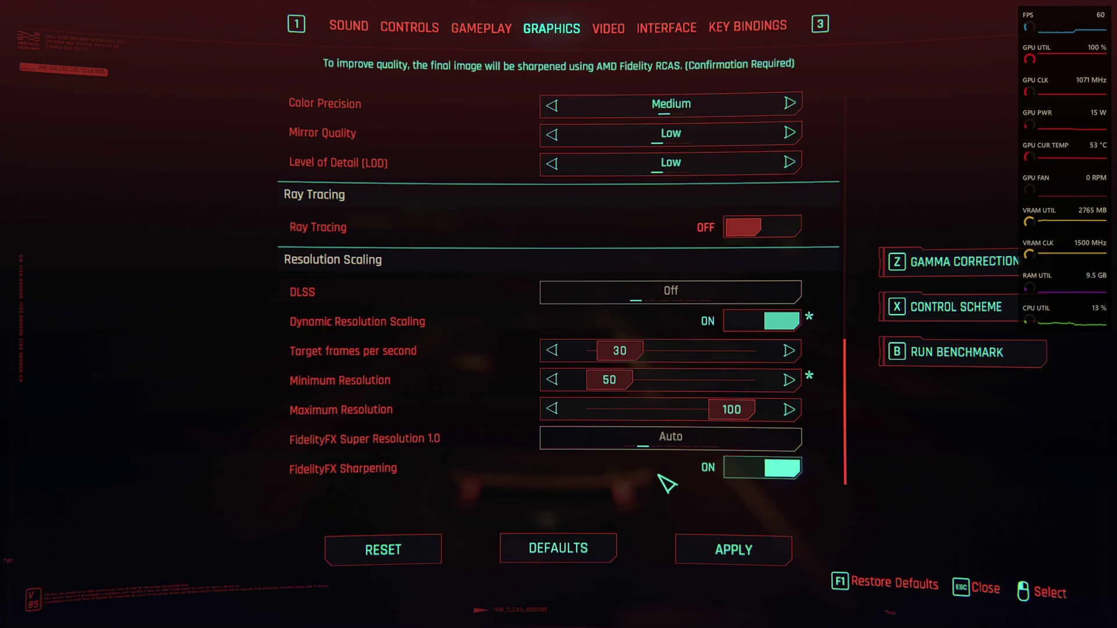
{"action": "left_click", "coordinate": [724, 546]}
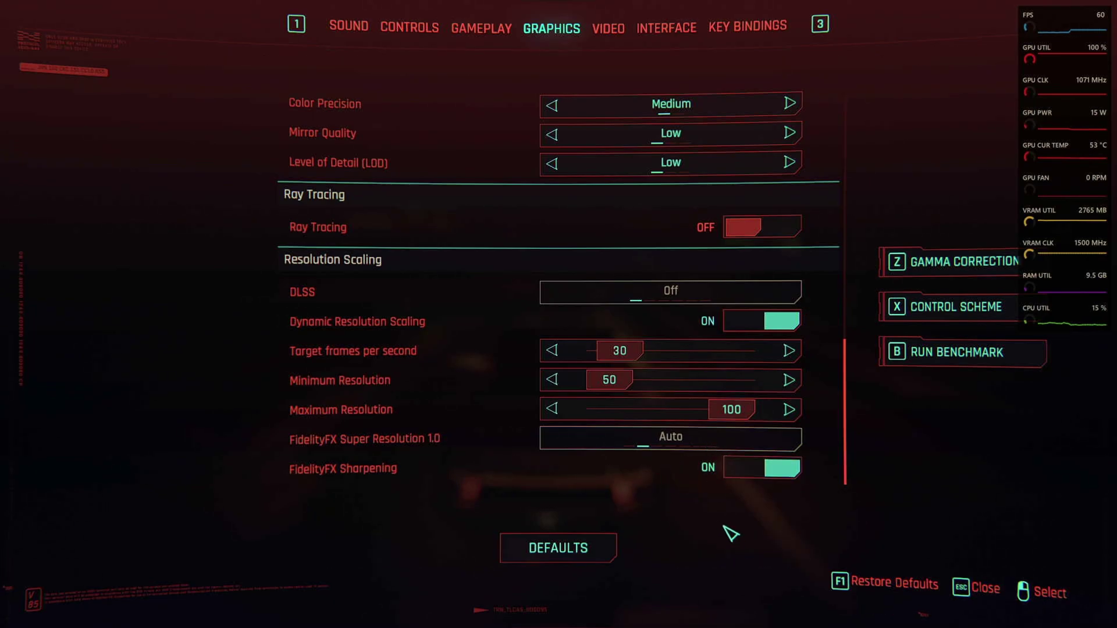
- Set the Target FPS to 60, apply it, and resume driving
{"action": "left_click", "coordinate": [788, 350]}
{"action": "left_click", "coordinate": [638, 357]}
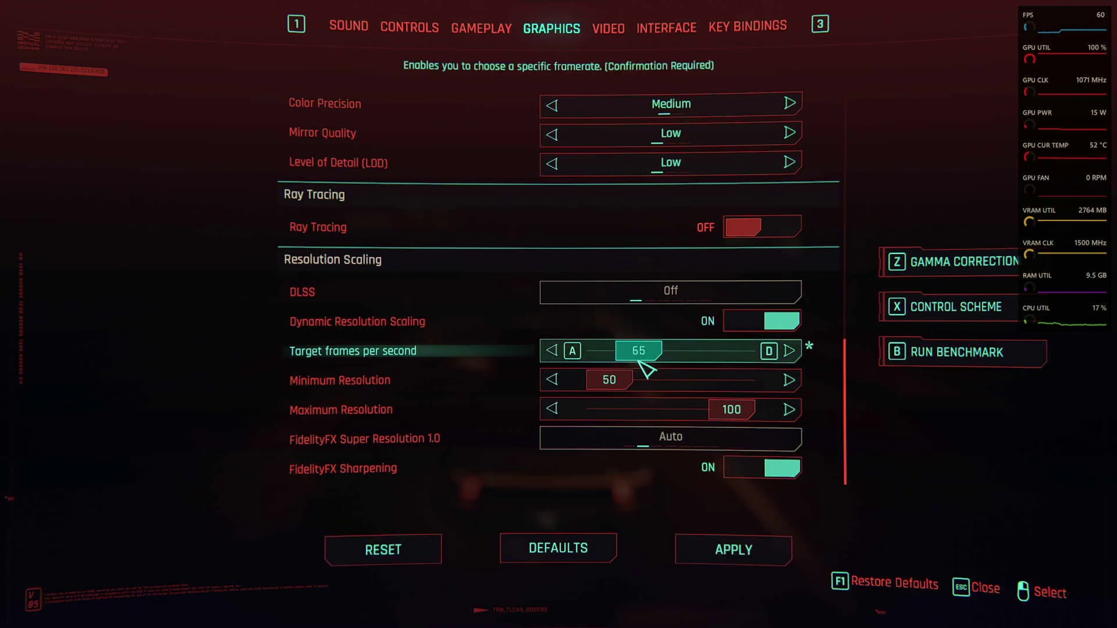
{"action": "left_click", "coordinate": [553, 352]}
{"action": "left_click", "coordinate": [554, 352]}
{"action": "left_click", "coordinate": [554, 353]}
{"action": "left_click", "coordinate": [555, 353]}
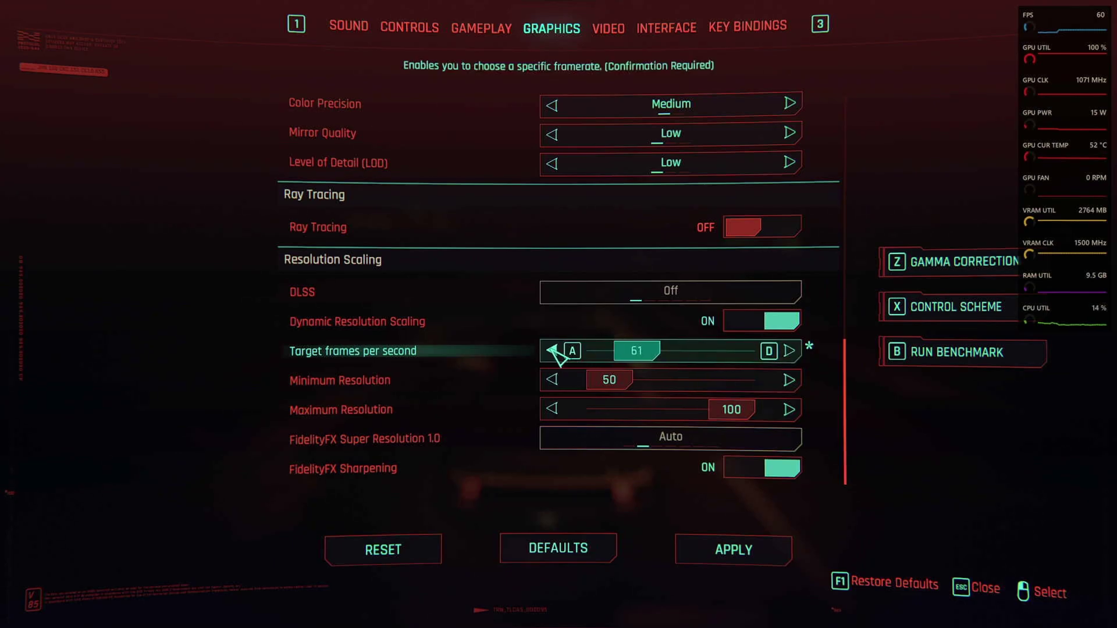
{"action": "left_click", "coordinate": [555, 353]}
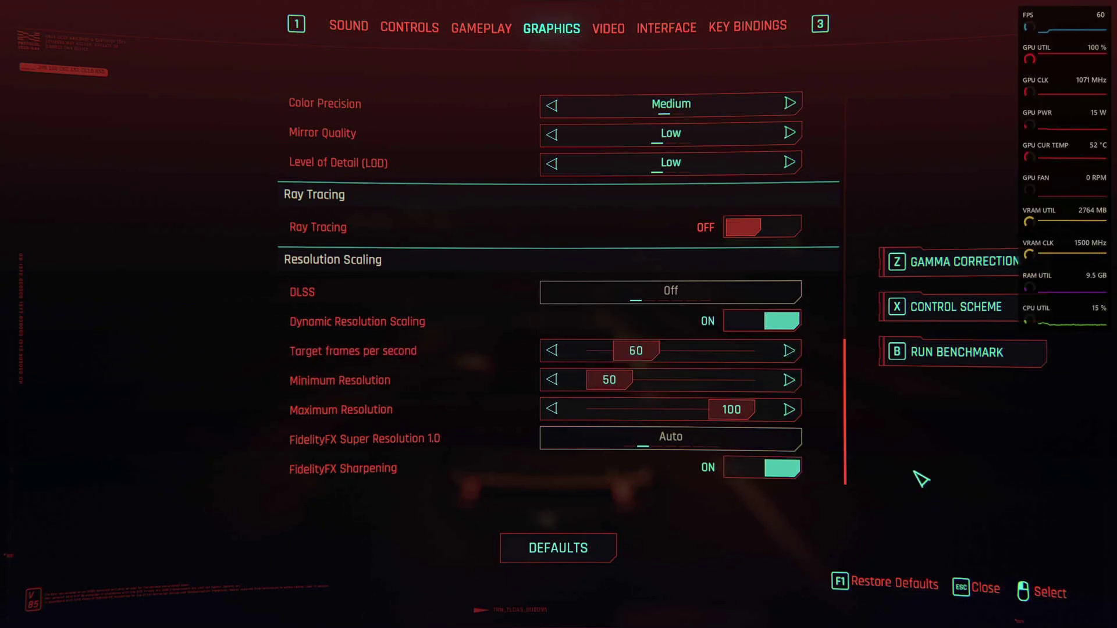
{"action": "key", "text": "Escape"}
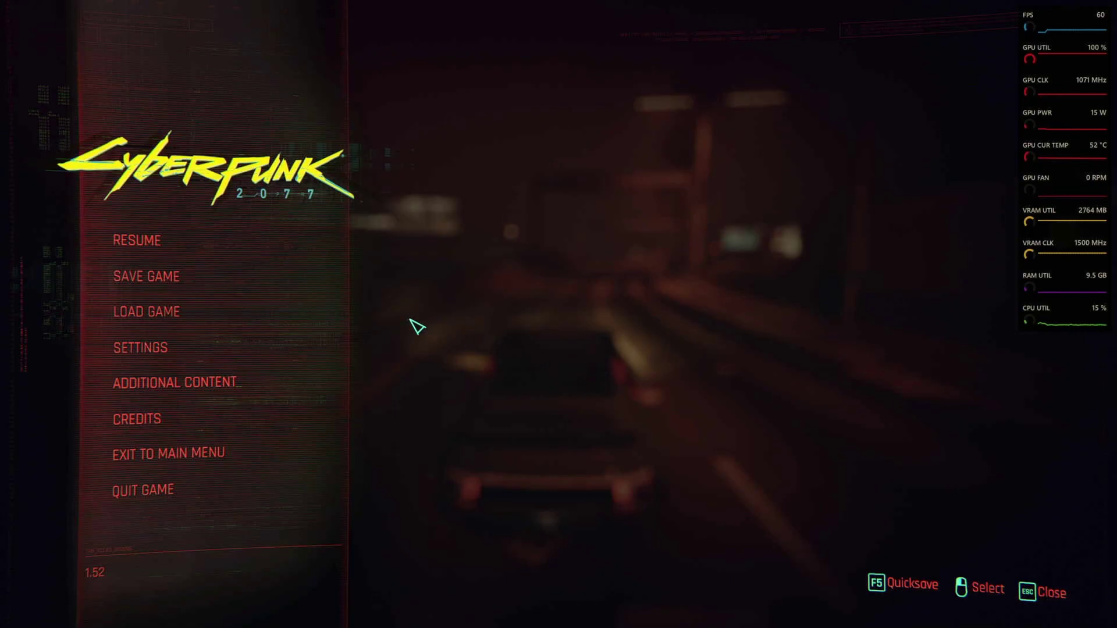
{"action": "left_click", "coordinate": [236, 247]}
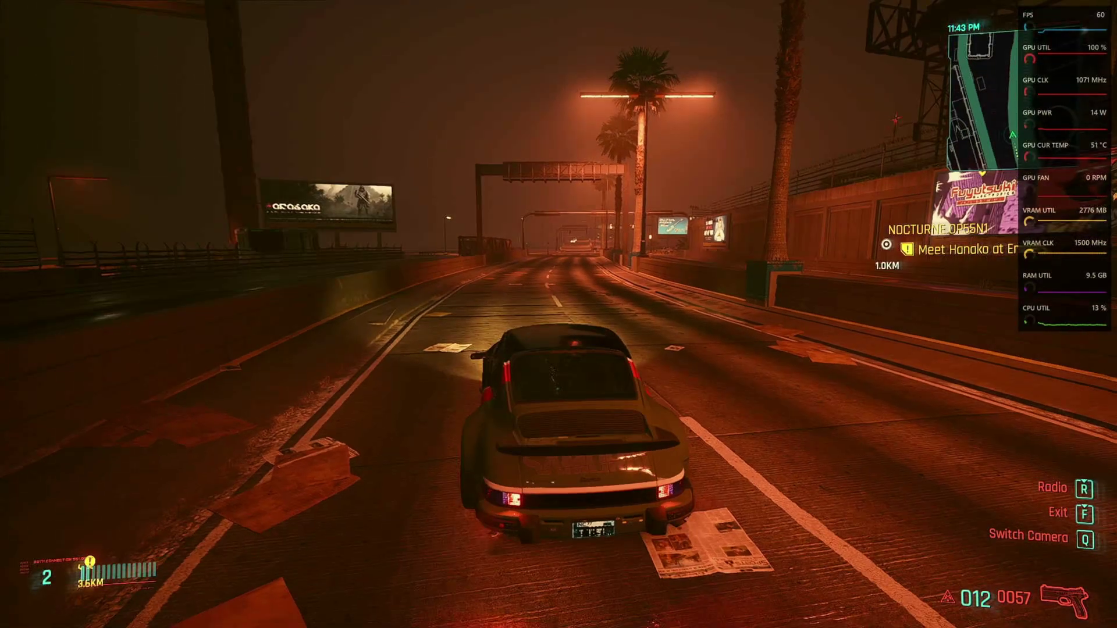
- Accelerate the Porsche from a standstill through the toll gate and along the overpass
{"action": "key", "text": "w"}
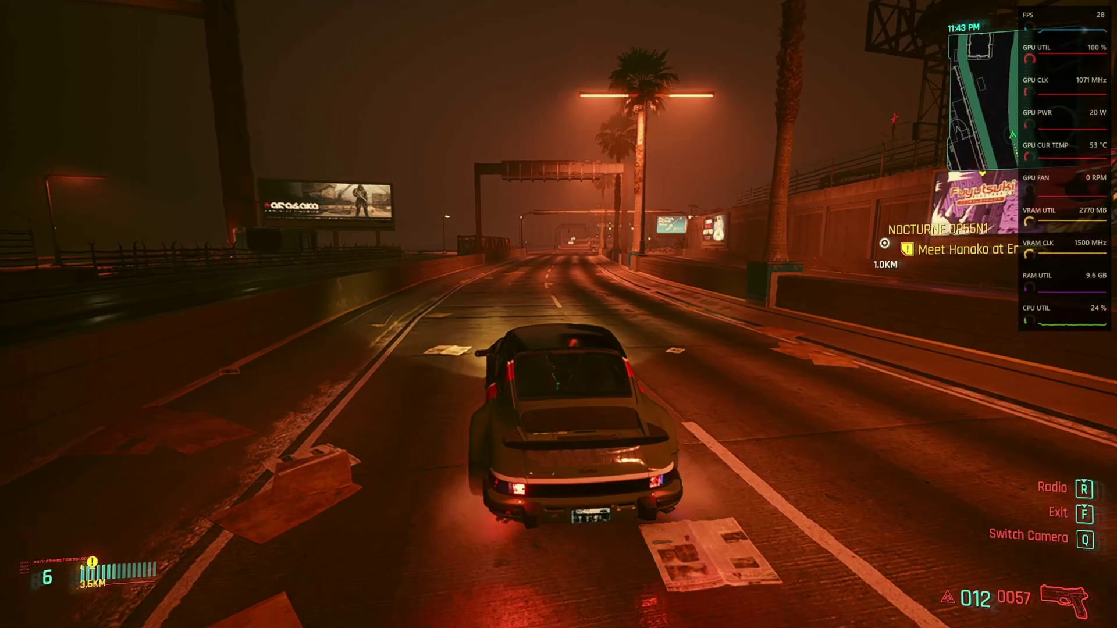
{"action": "key", "text": "w"}
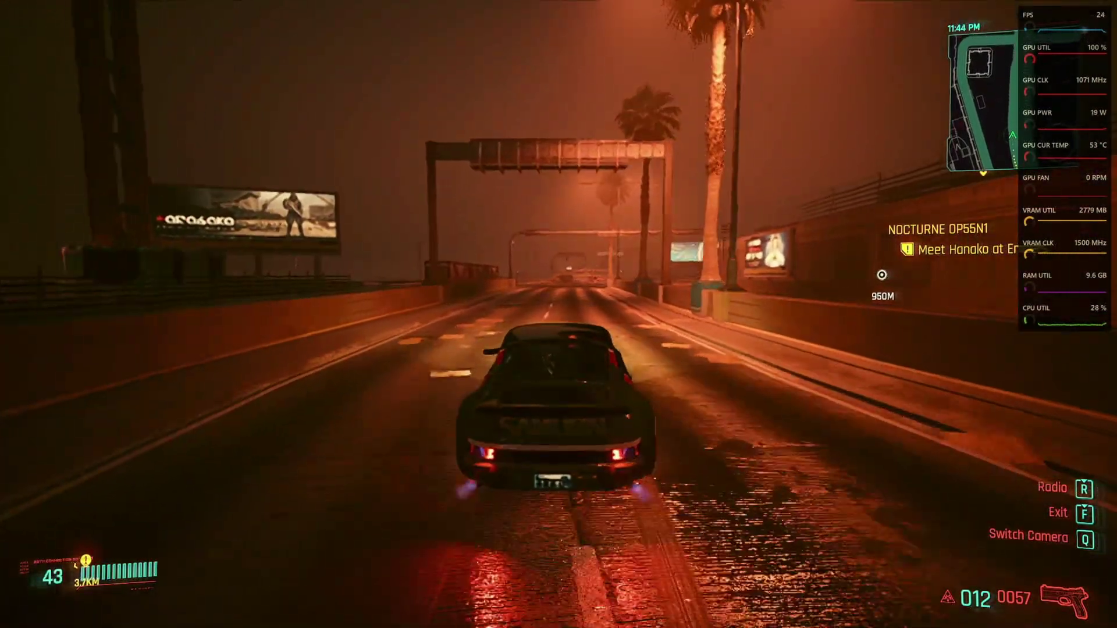
{"action": "key", "text": "w"}
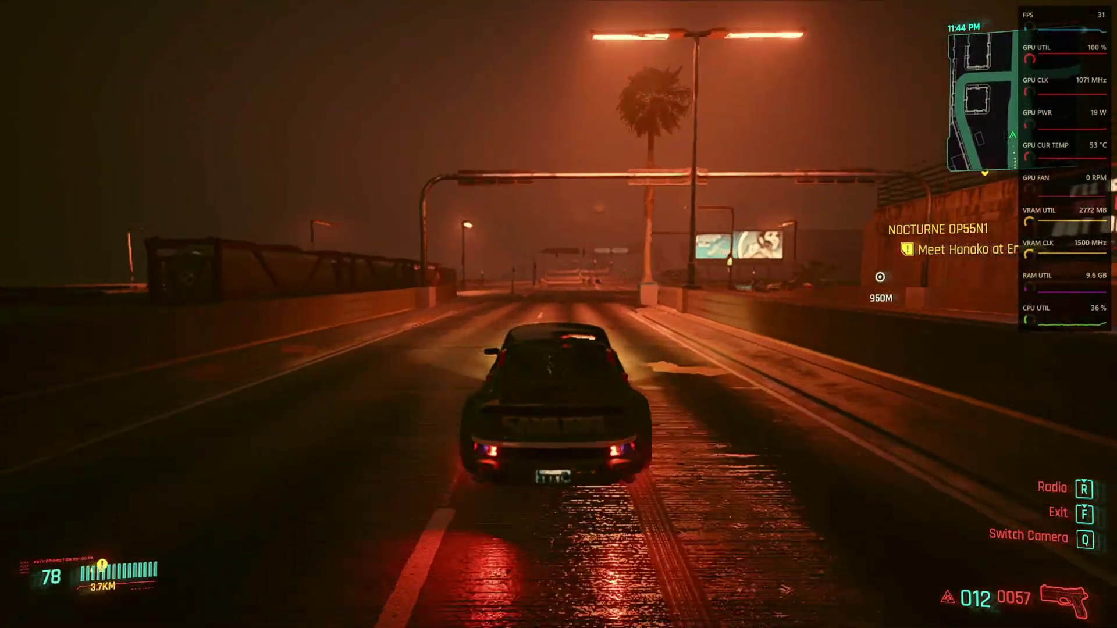
{"action": "key", "text": "w"}
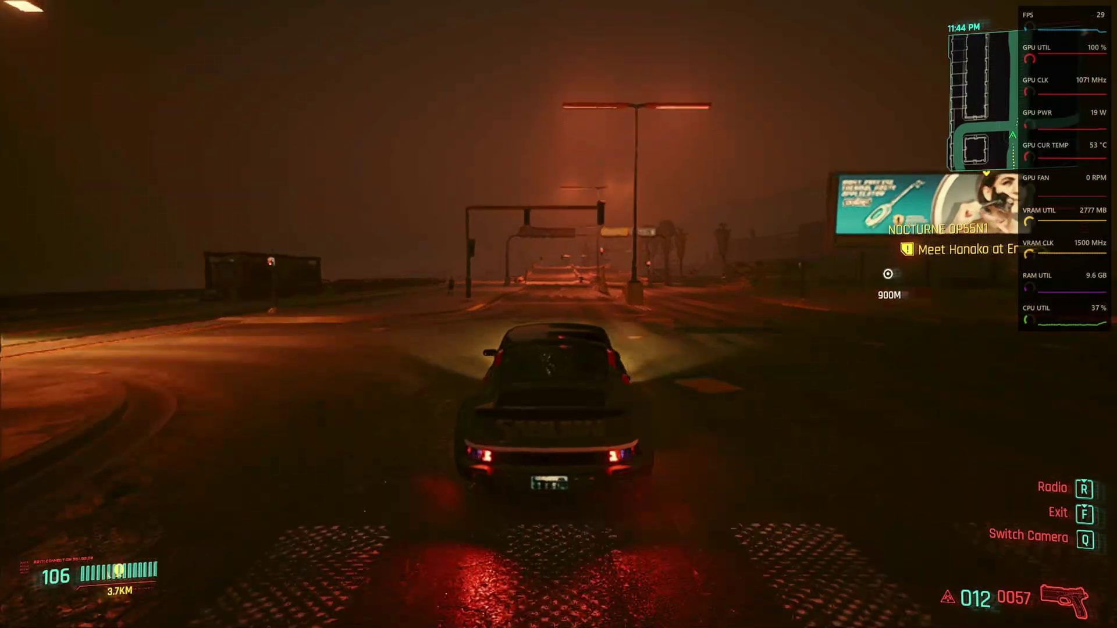
{"action": "key", "text": "w"}
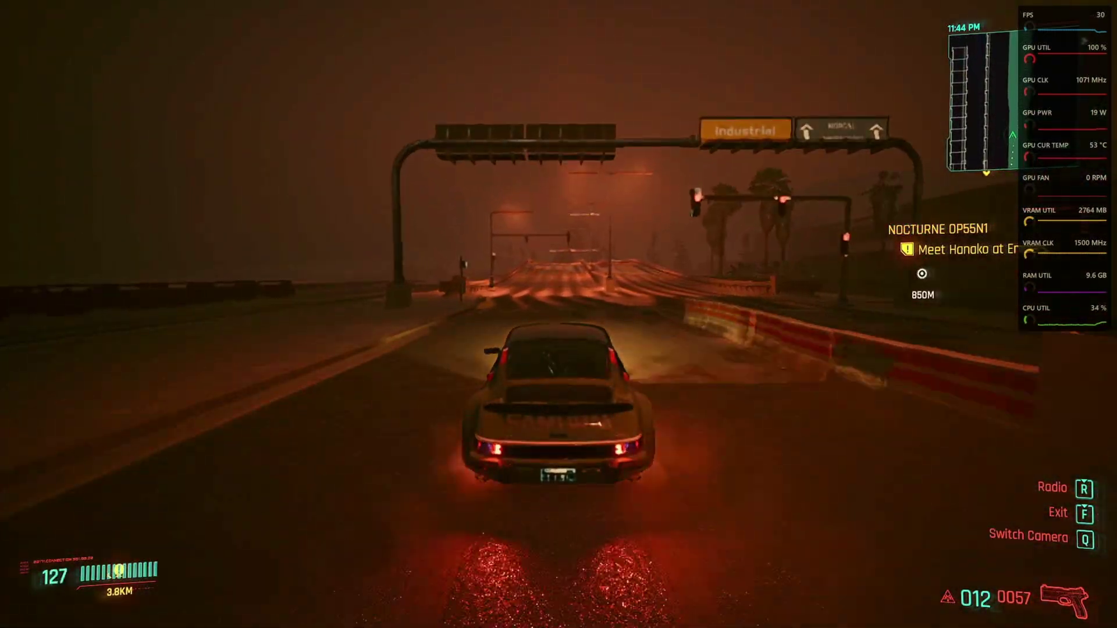
{"action": "key", "text": "w"}
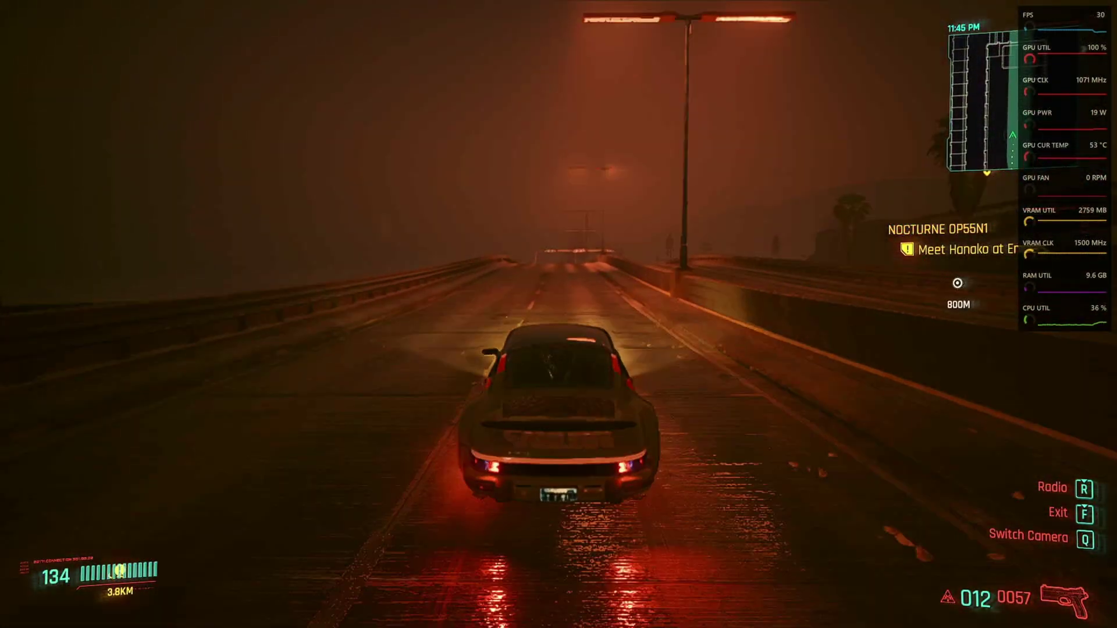
{"action": "key", "text": "w"}
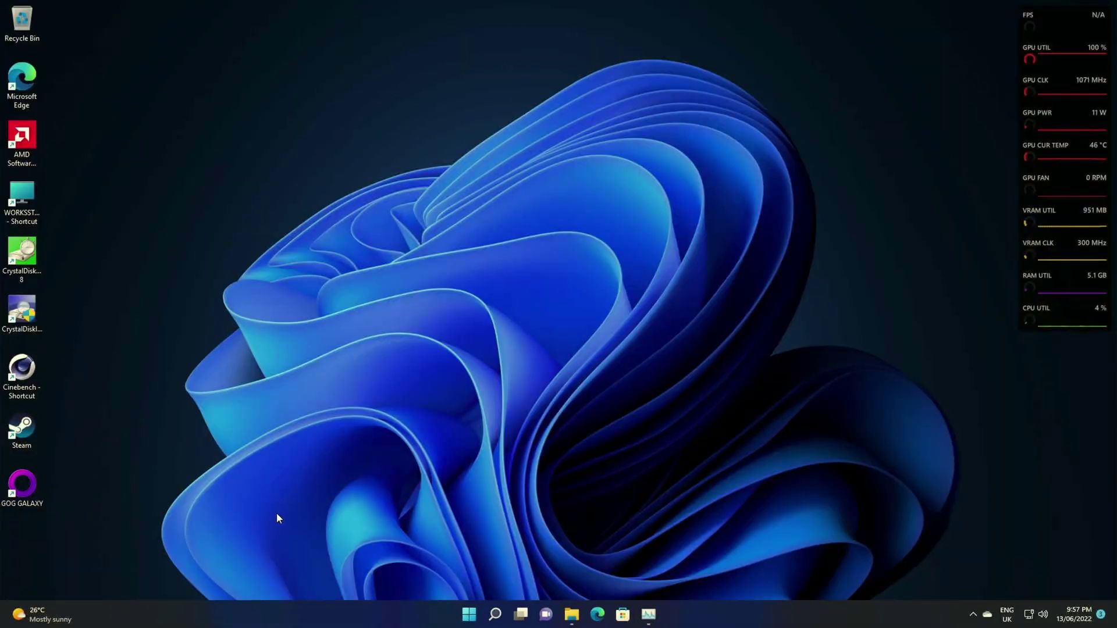
- Launch Steam and open Backup and Restore Games from the Steam menu
{"action": "double_click", "coordinate": [21, 428]}
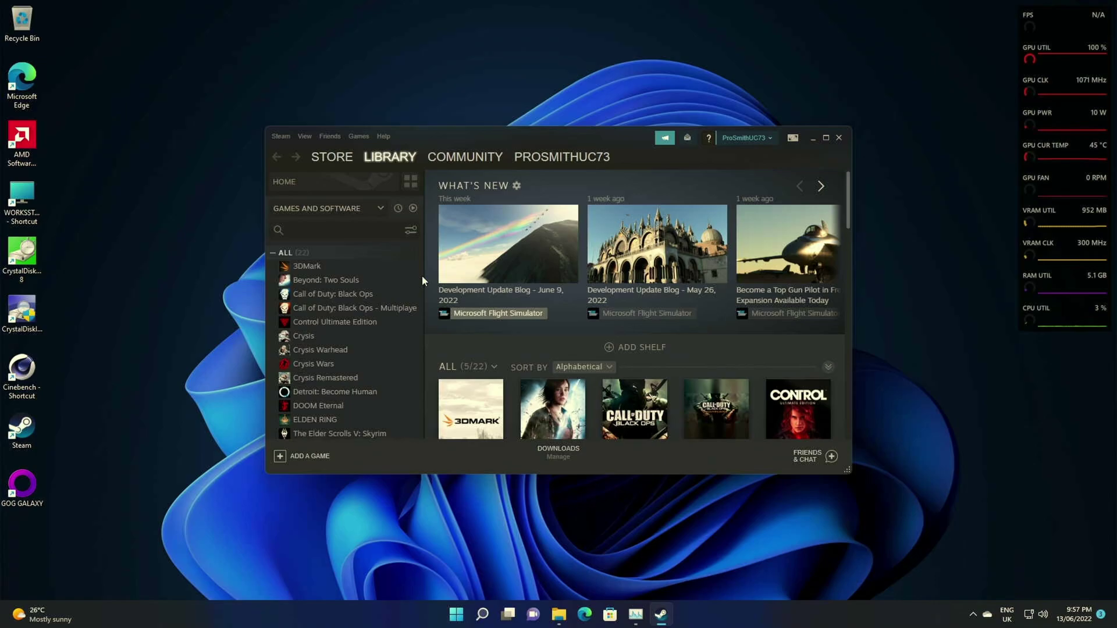
{"action": "scroll", "coordinate": [366, 285], "scroll_direction": "down", "scroll_amount": 3}
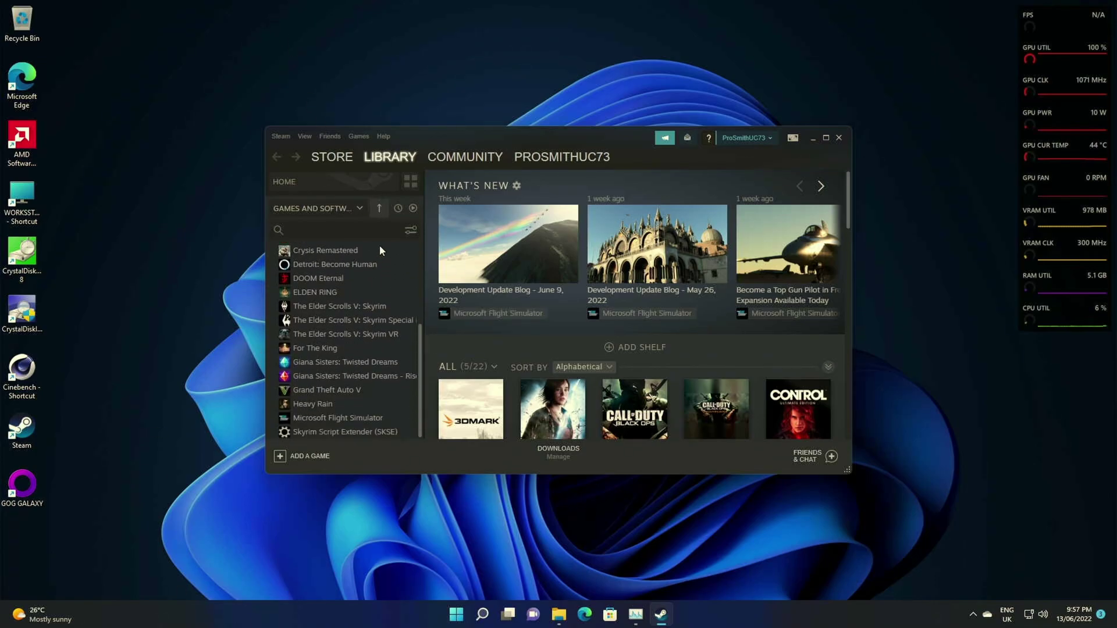
{"action": "scroll", "coordinate": [379, 246], "scroll_direction": "up", "scroll_amount": 3}
{"action": "left_click", "coordinate": [282, 136]}
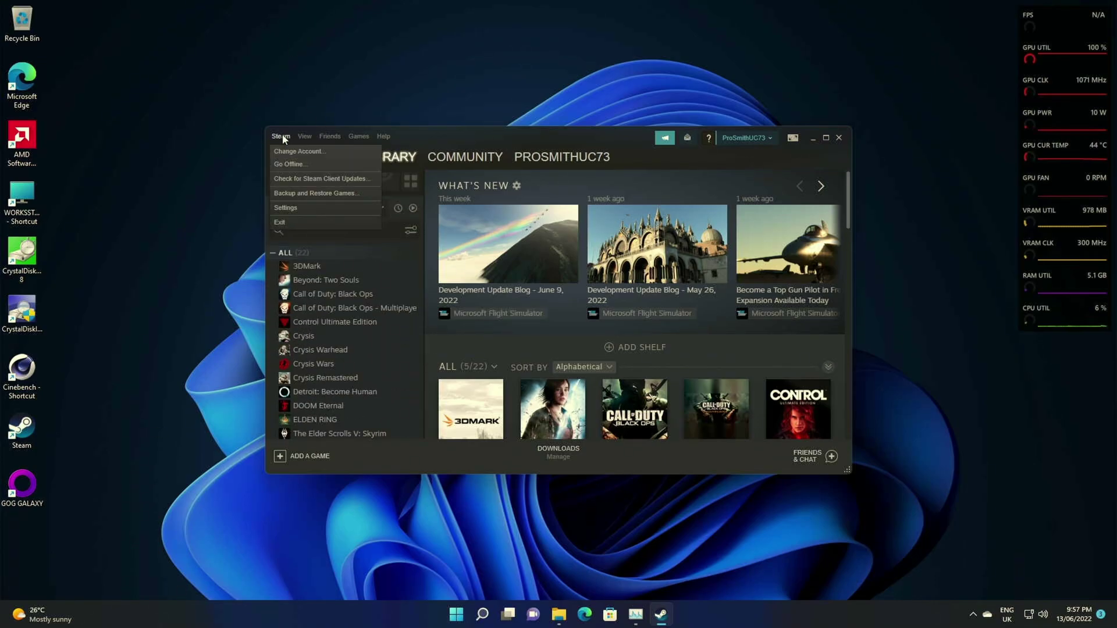
{"action": "left_click", "coordinate": [231, 140]}
{"action": "left_click", "coordinate": [282, 137]}
{"action": "left_click", "coordinate": [315, 194]}
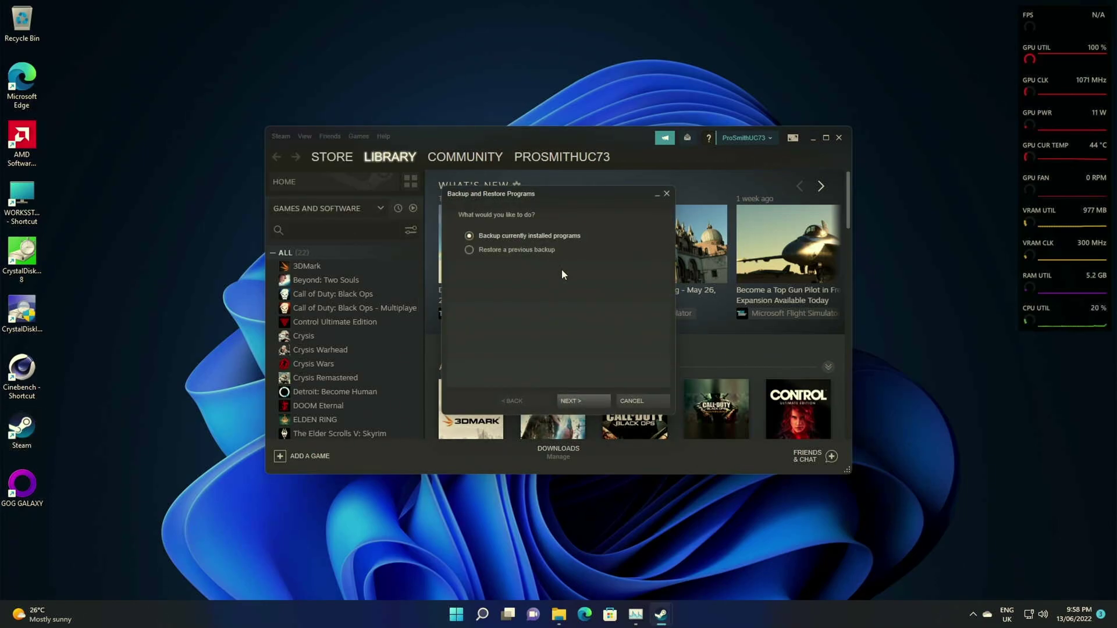
- Choose Restore a previous backup, browse for the backup location, then bring up File Explorer
{"action": "left_click", "coordinate": [533, 249]}
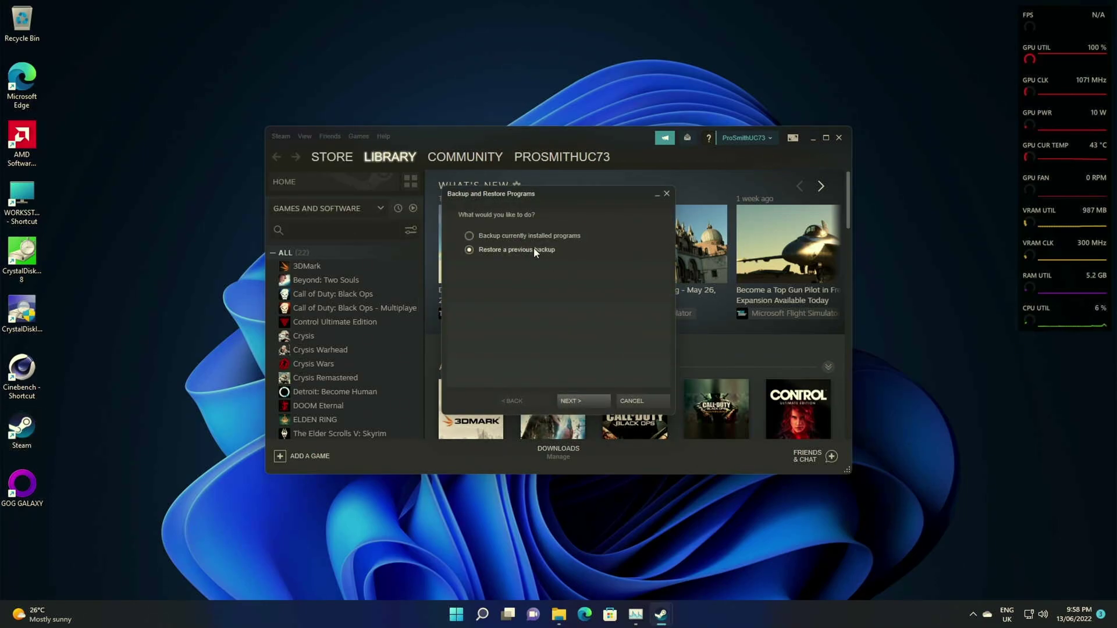
{"action": "left_click", "coordinate": [573, 400]}
{"action": "left_click", "coordinate": [504, 293]}
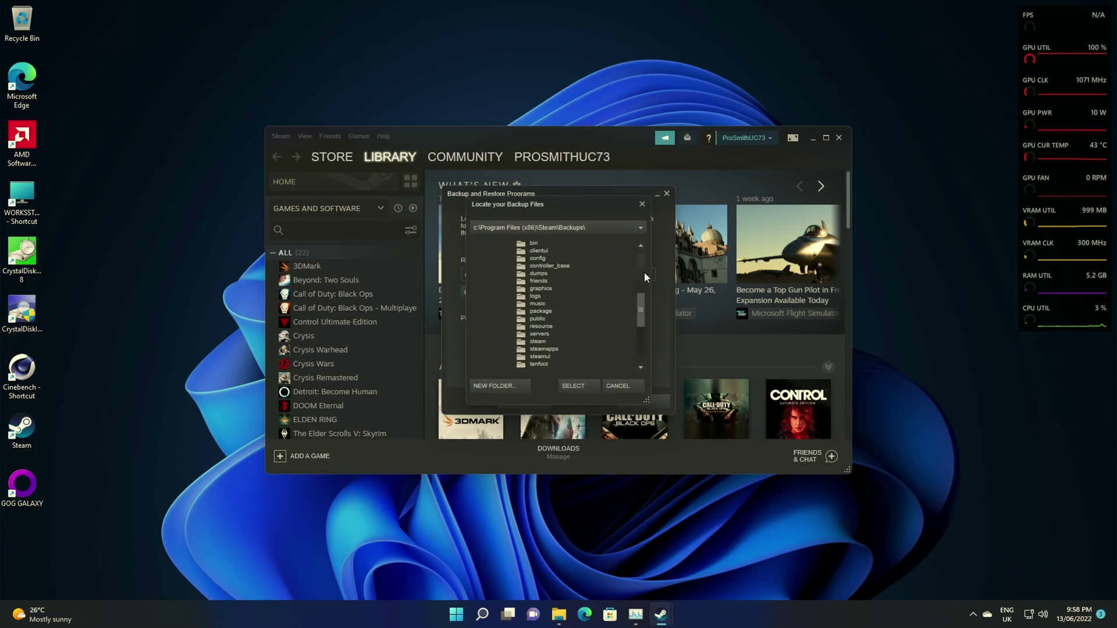
{"action": "left_click", "coordinate": [596, 223]}
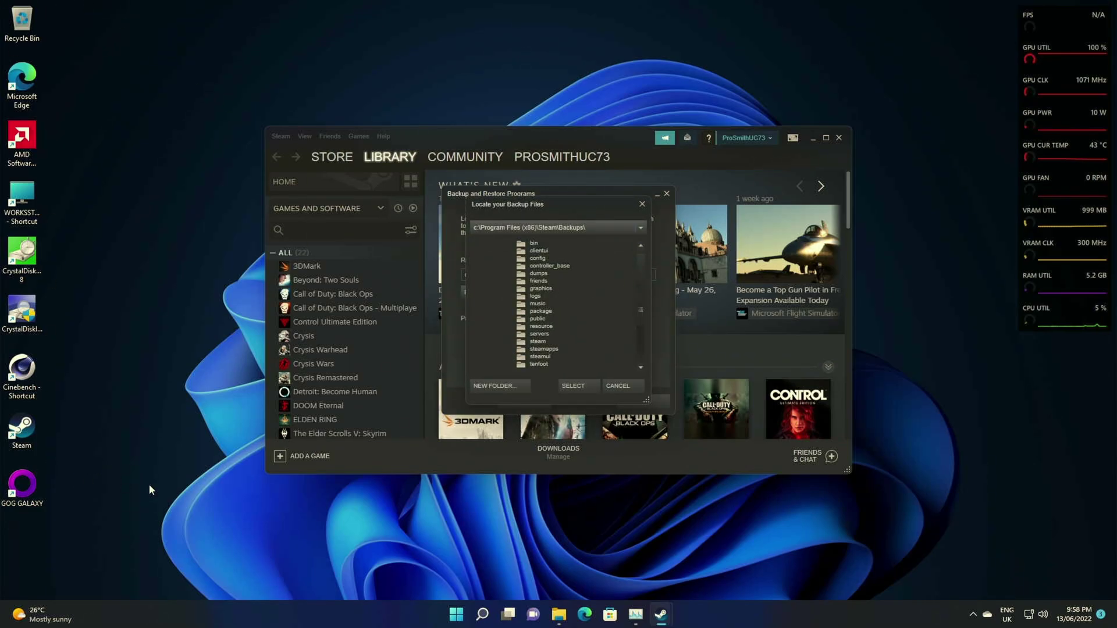
{"action": "left_click", "coordinate": [558, 614]}
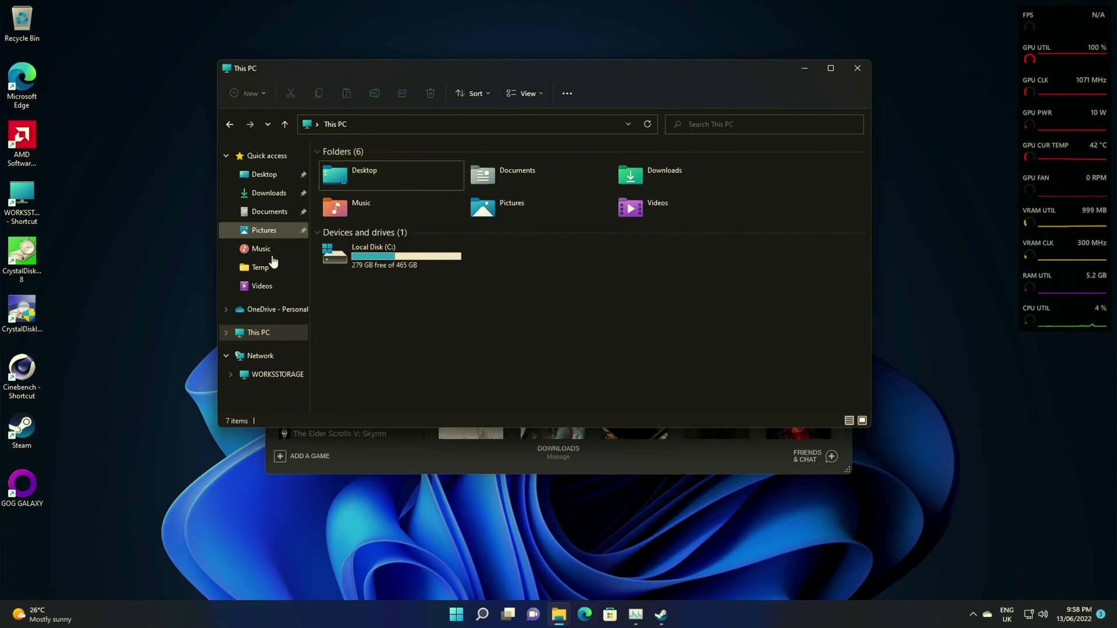
- Map WORKSSTORAGE's Steam Games folder as drive Z: with Reconnect at sign-in ticked
{"action": "left_click", "coordinate": [277, 378]}
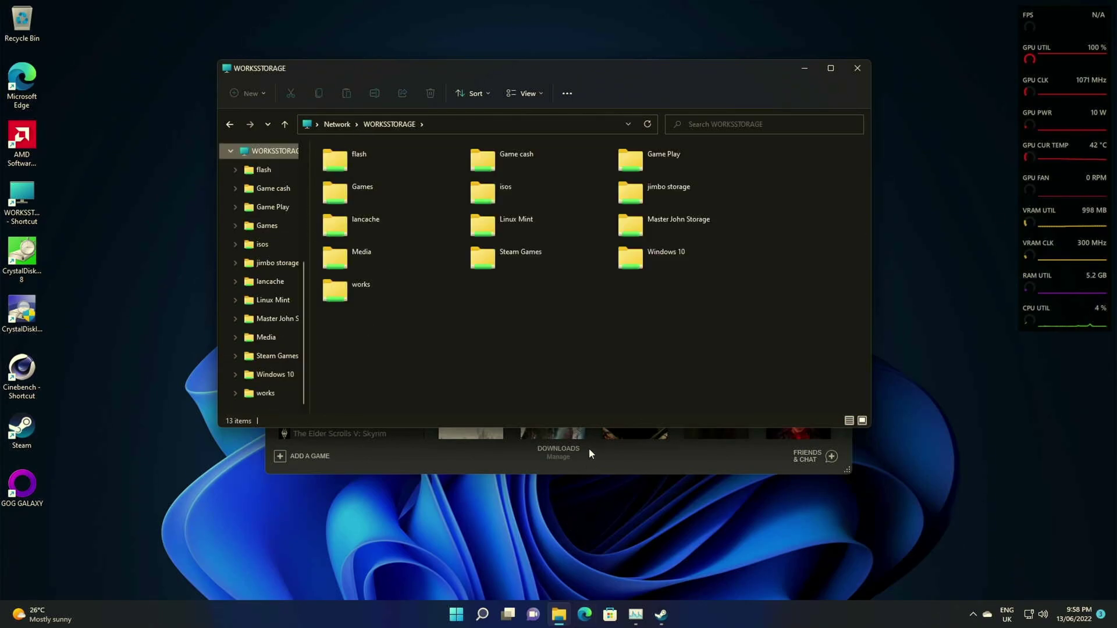
{"action": "right_click", "coordinate": [496, 256]}
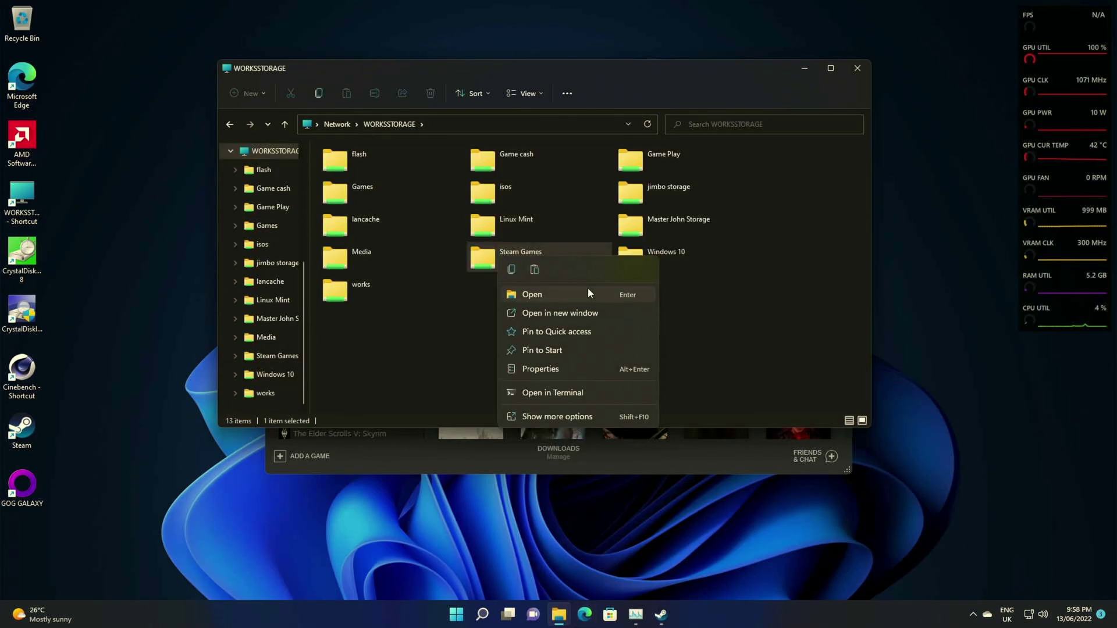
{"action": "left_click", "coordinate": [545, 415]}
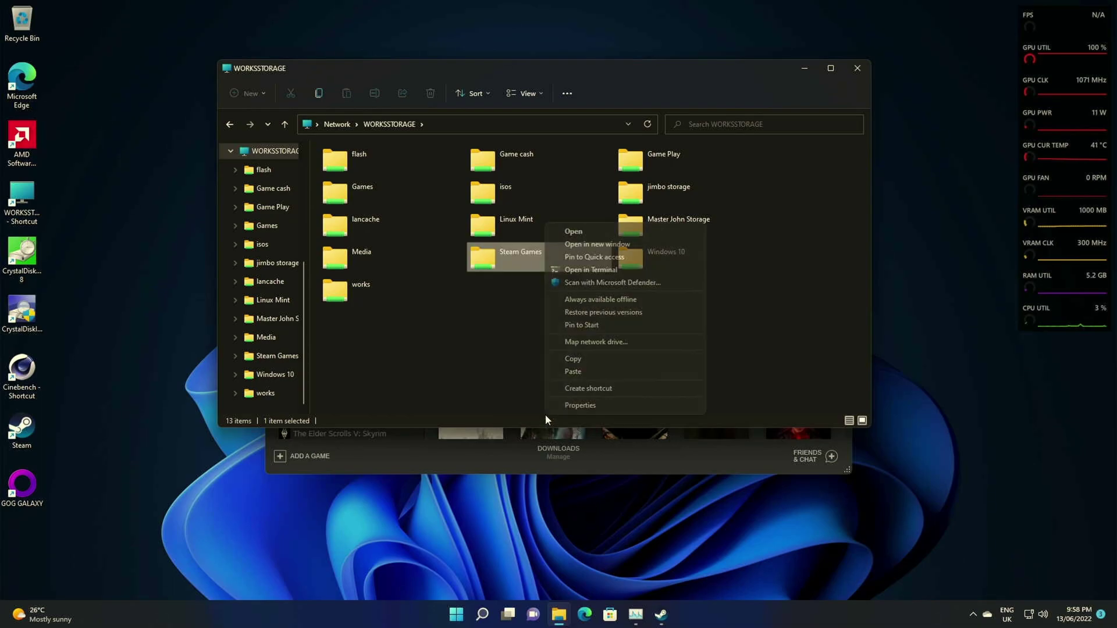
{"action": "left_click", "coordinate": [587, 343]}
{"action": "left_click", "coordinate": [520, 249]}
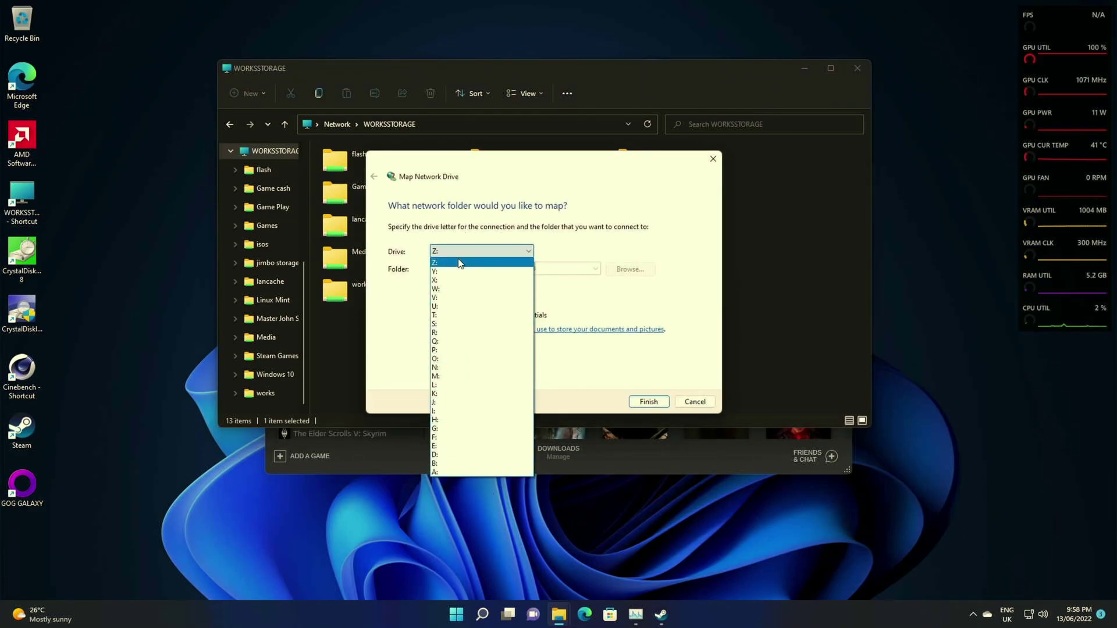
{"action": "left_click", "coordinate": [604, 237]}
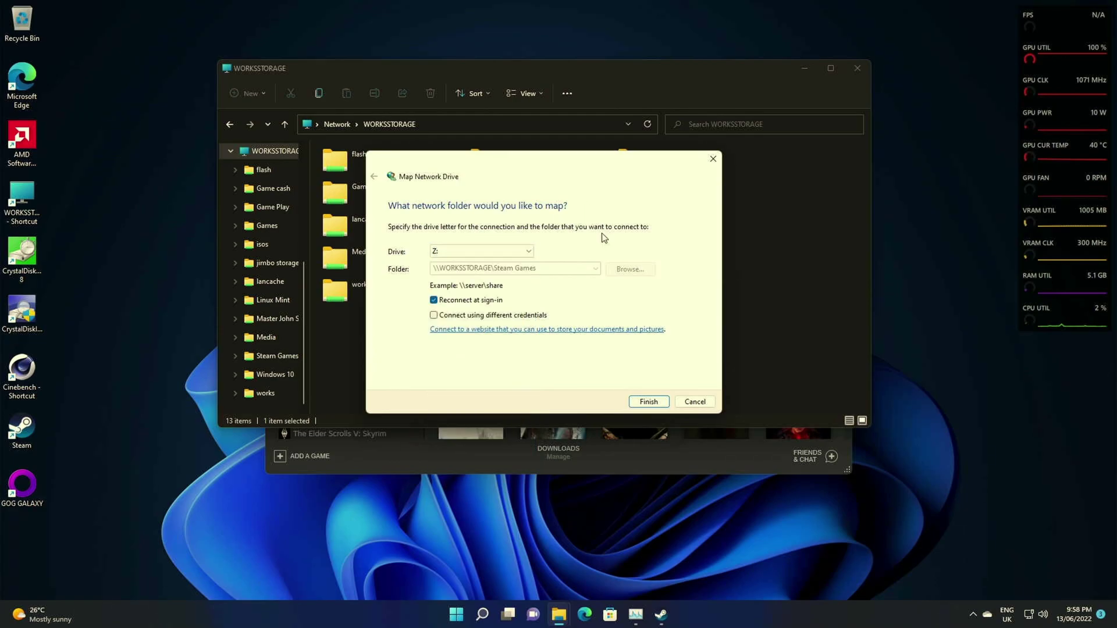
{"action": "left_click", "coordinate": [647, 401]}
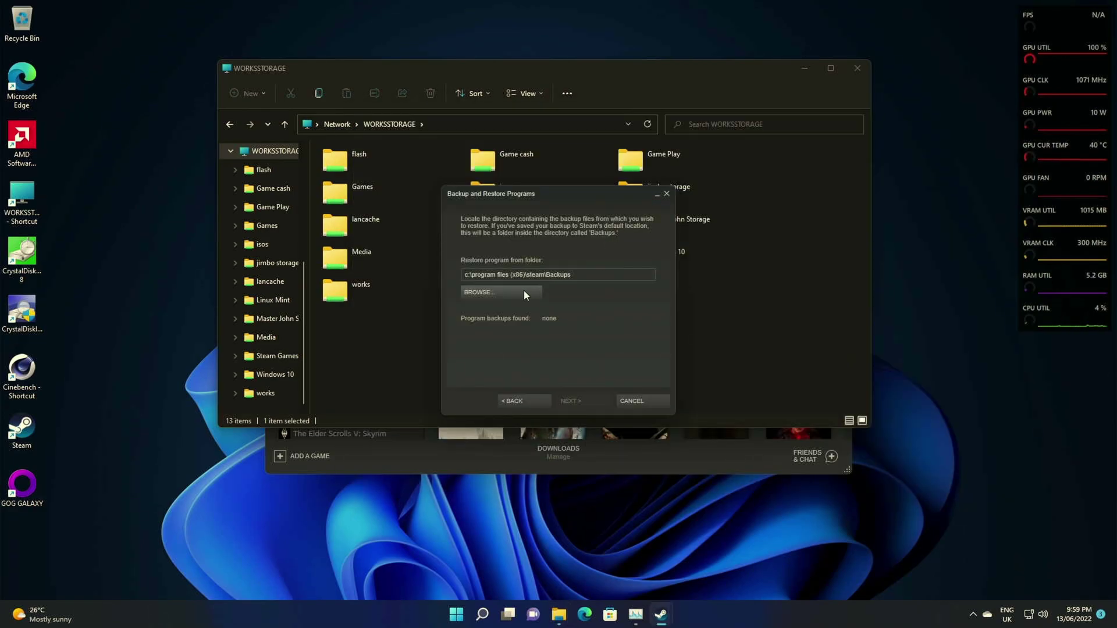
- Select Z:\Steam BackUp 13\05\22\Disk_1 as the backup folder and continue
{"action": "left_click", "coordinate": [523, 292]}
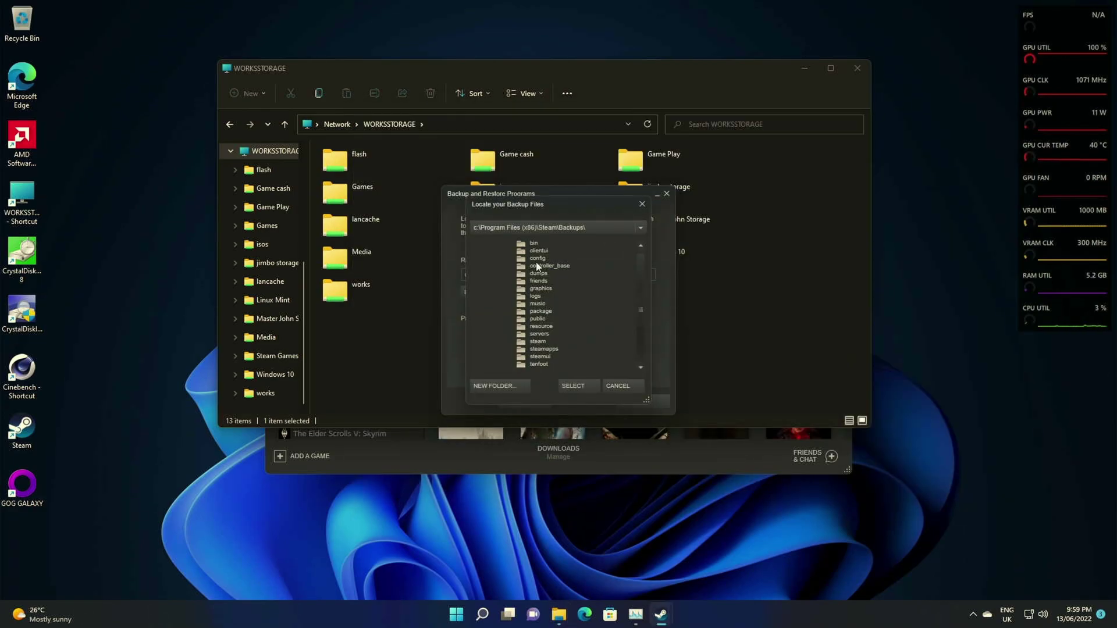
{"action": "left_click", "coordinate": [524, 227]}
{"action": "left_click", "coordinate": [491, 257]}
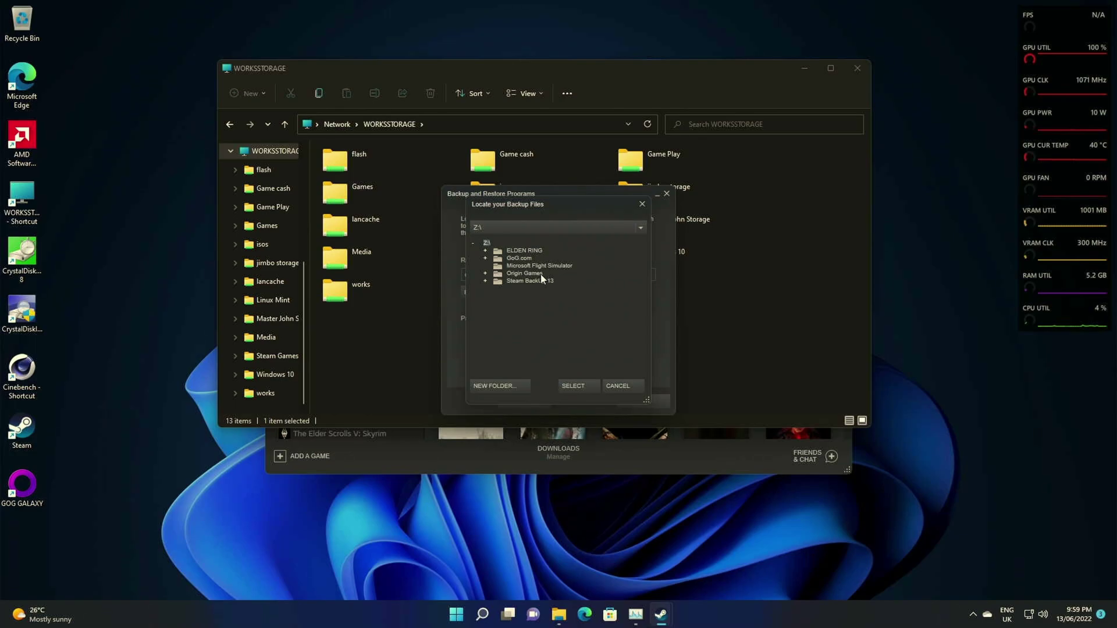
{"action": "double_click", "coordinate": [540, 281]}
{"action": "double_click", "coordinate": [517, 291]}
{"action": "double_click", "coordinate": [532, 295]}
{"action": "left_click", "coordinate": [549, 303]}
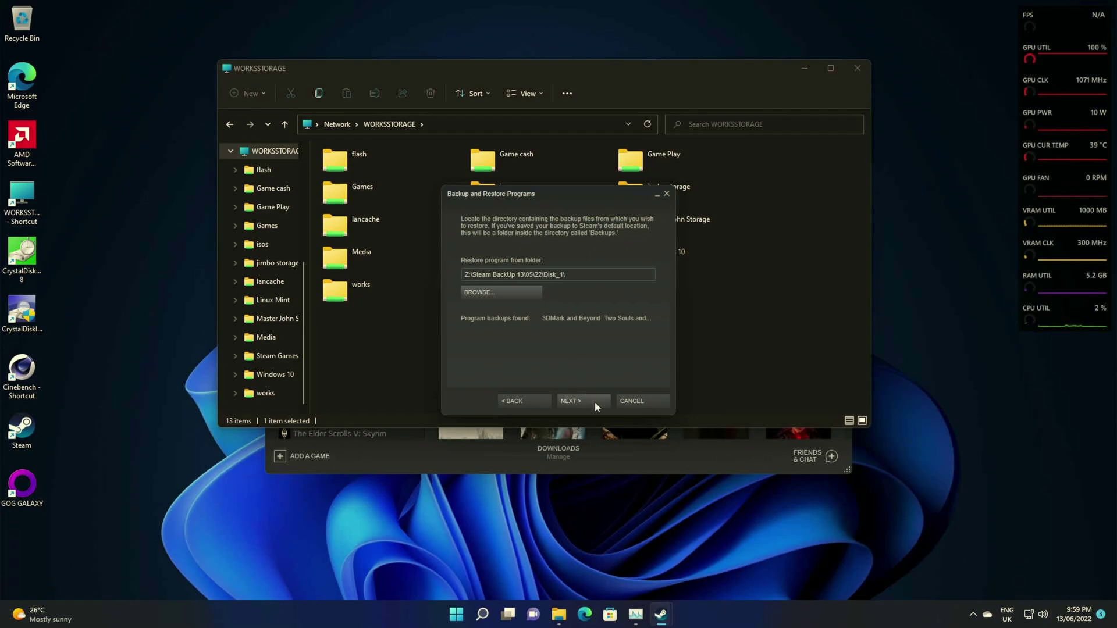
{"action": "left_click", "coordinate": [594, 403]}
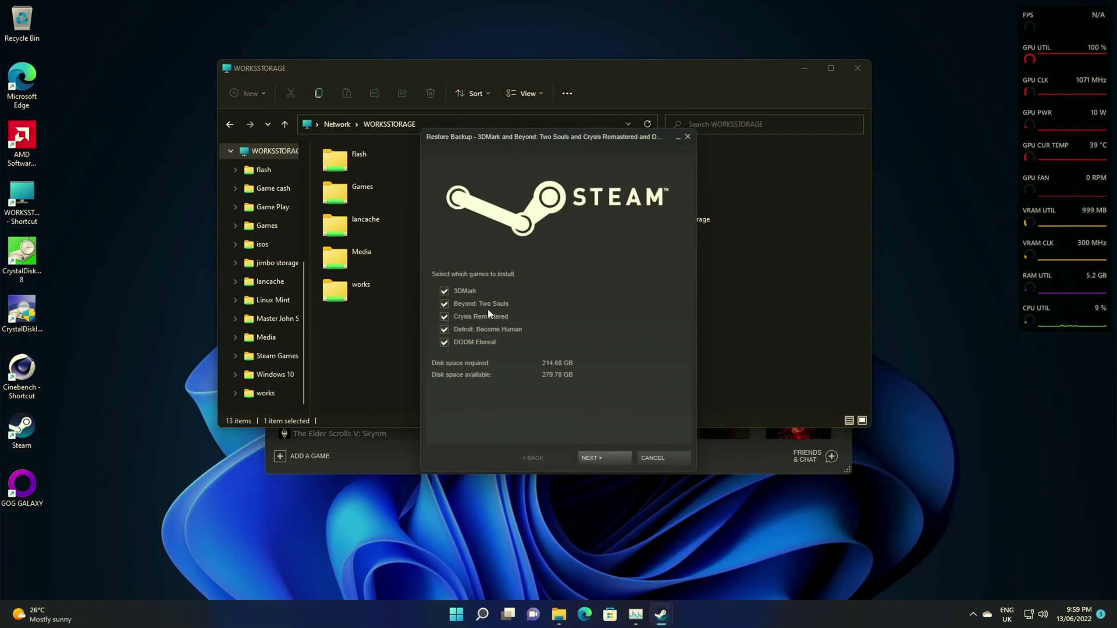
- Exclude Beyond: Two Souls and Detroit: Become Human, then accept the 3DMark, Crysis Remastered and DOOM Eternal EULAs
{"action": "left_click", "coordinate": [445, 304]}
{"action": "left_click", "coordinate": [444, 329]}
{"action": "left_click", "coordinate": [605, 457]}
{"action": "left_click", "coordinate": [601, 457]}
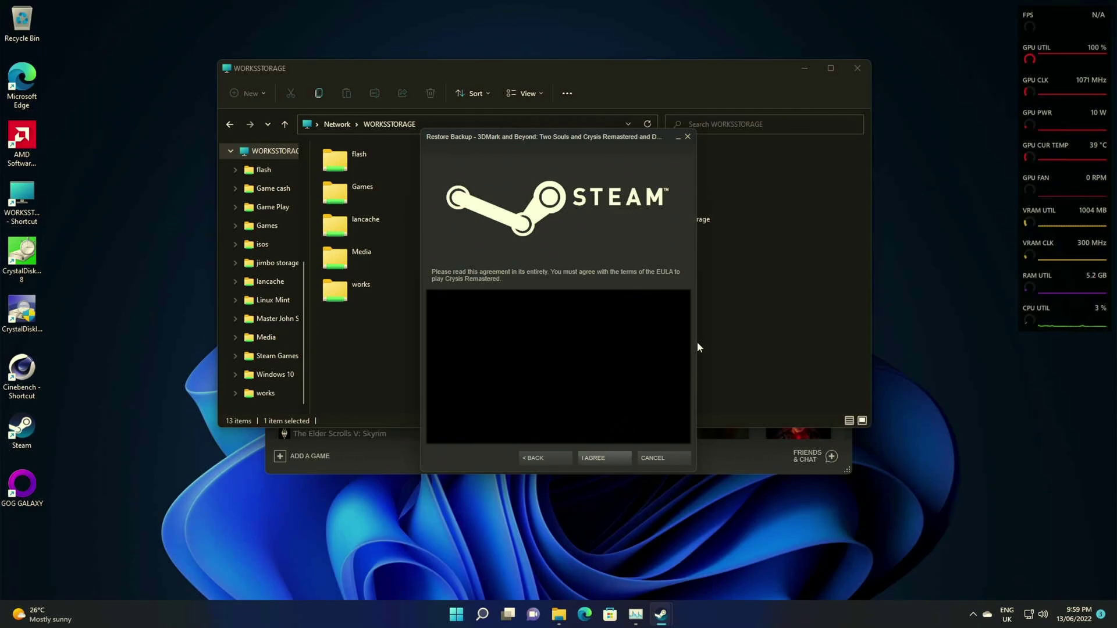
{"action": "left_click", "coordinate": [597, 458]}
{"action": "scroll", "coordinate": [623, 373], "scroll_direction": "down", "scroll_amount": 15}
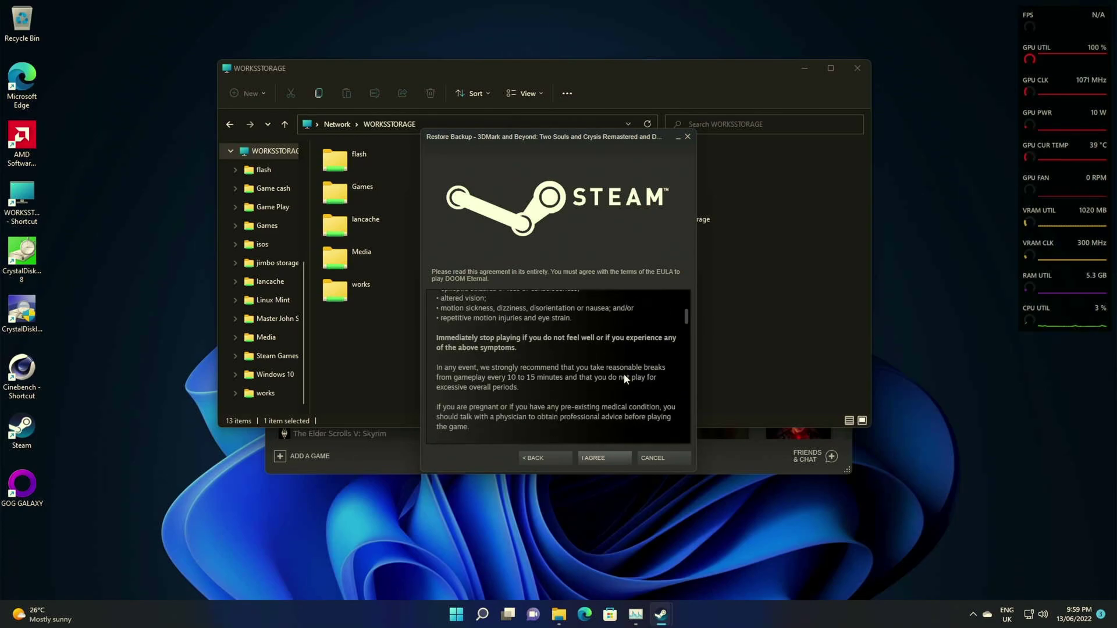
{"action": "scroll", "coordinate": [676, 386], "scroll_direction": "down", "scroll_amount": 10}
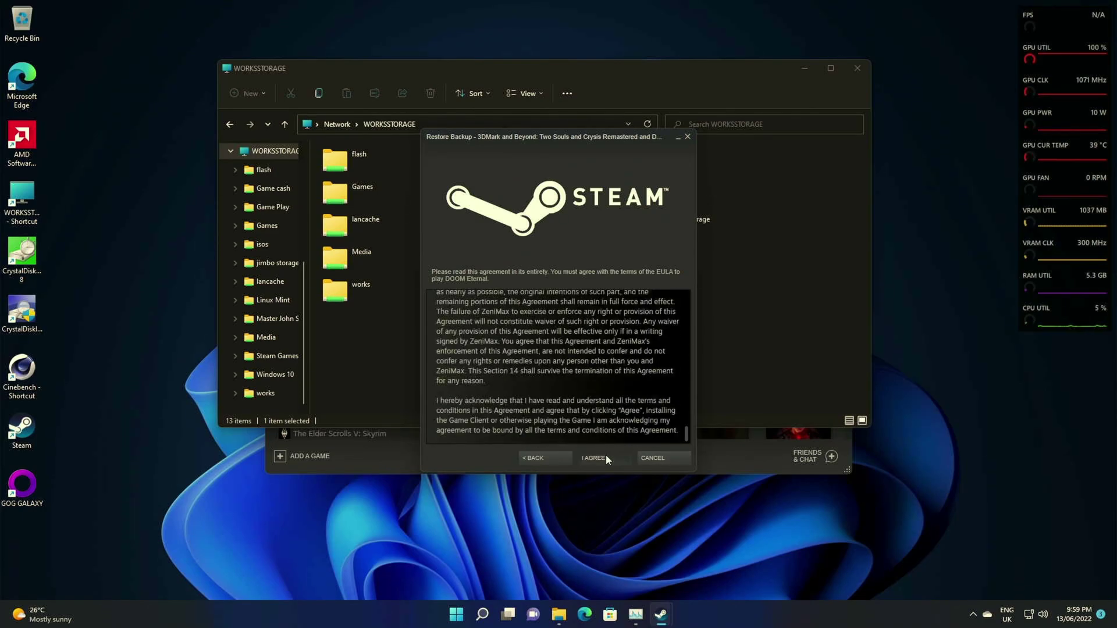
{"action": "left_click", "coordinate": [605, 455]}
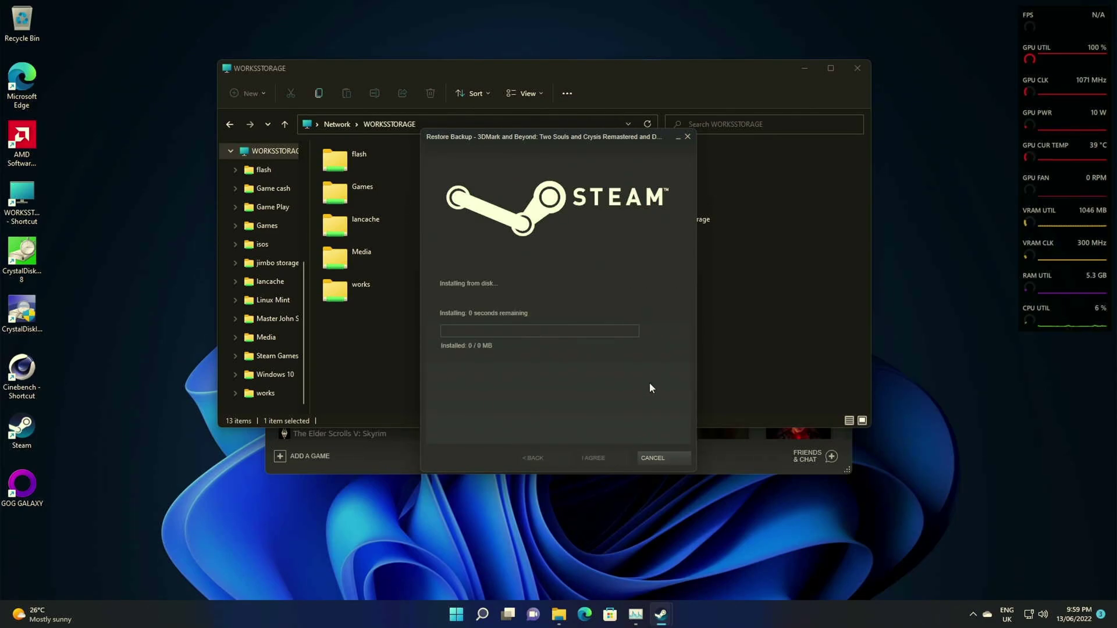
{"action": "left_click", "coordinate": [636, 614]}
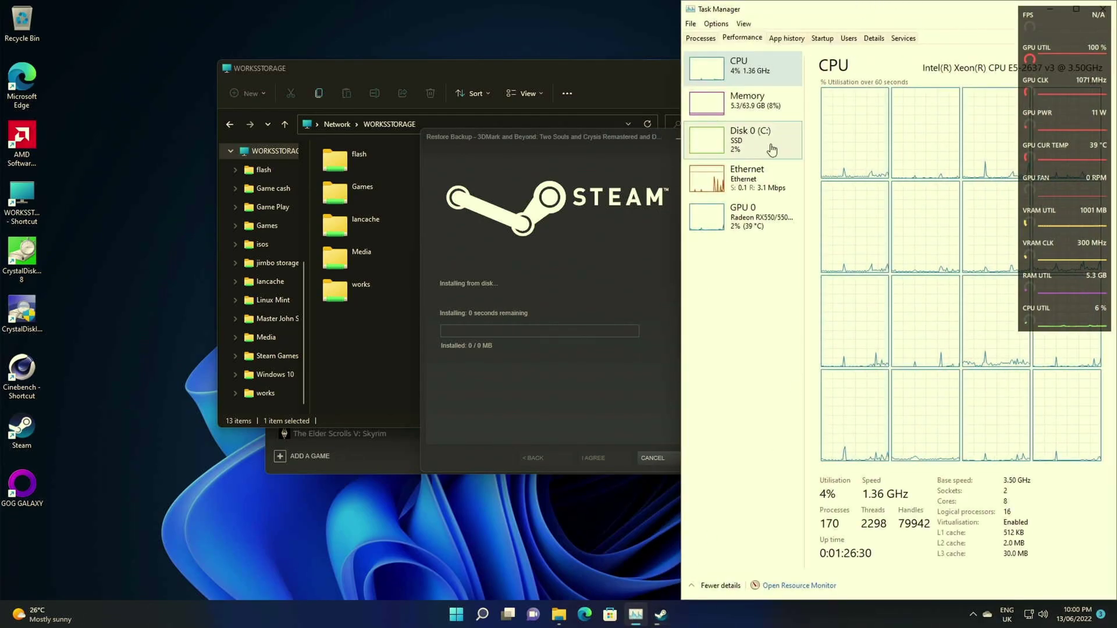
- Watch Ethernet throughput in a floating Task Manager window, then finish the completed Steam restore
{"action": "left_click", "coordinate": [751, 177]}
{"action": "left_click_drag", "start_coordinate": [888, 12], "coordinate": [681, 172]}
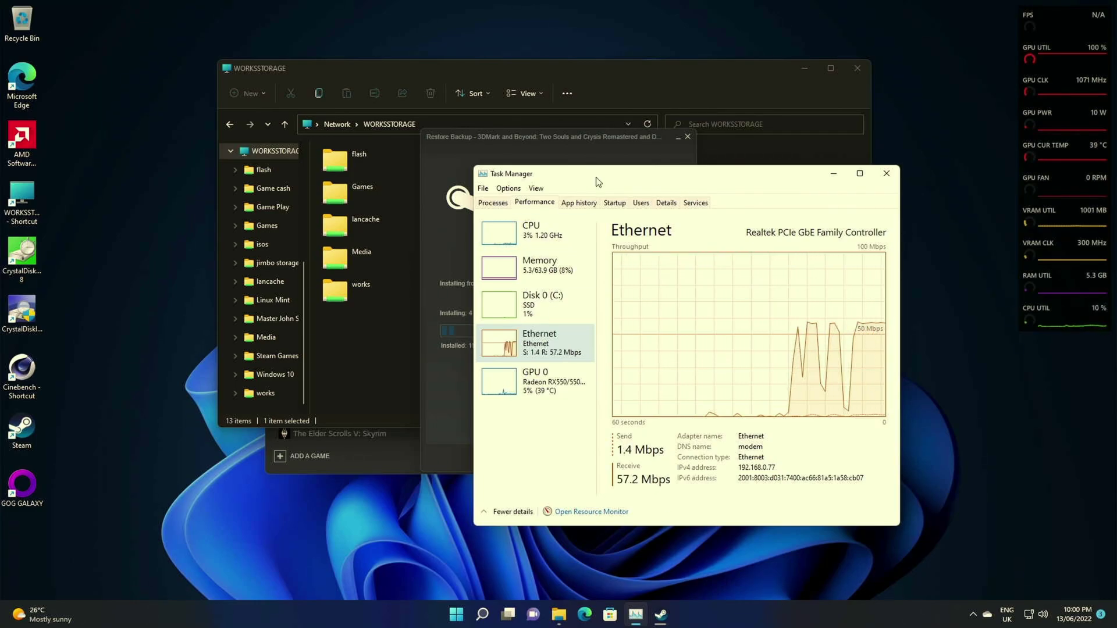
{"action": "left_click_drag", "start_coordinate": [595, 182], "coordinate": [620, 205]}
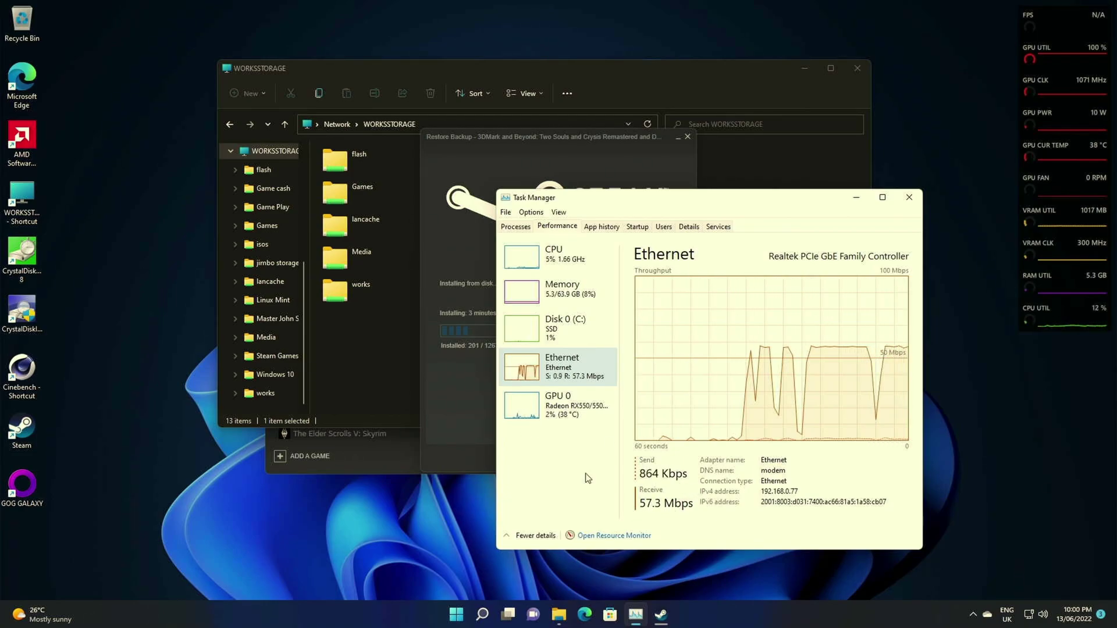
{"action": "mouse_move", "coordinate": [578, 198]}
{"action": "left_mouse_down"}
{"action": "mouse_move", "coordinate": [744, 340]}
{"action": "mouse_move", "coordinate": [584, 216]}
{"action": "left_mouse_up"}
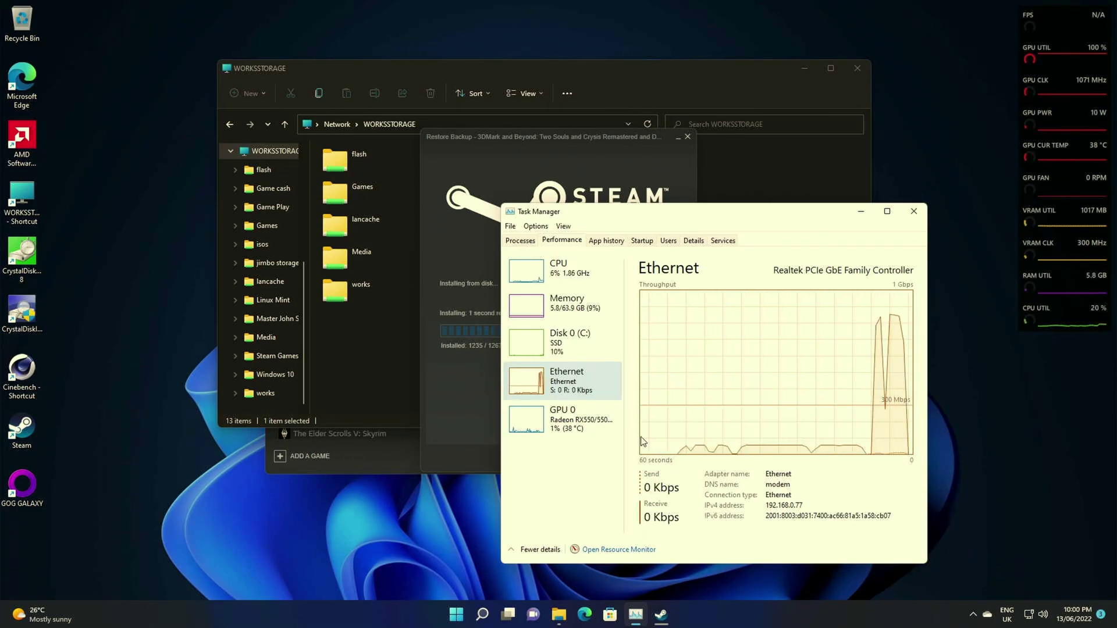
{"action": "left_click", "coordinate": [563, 285]}
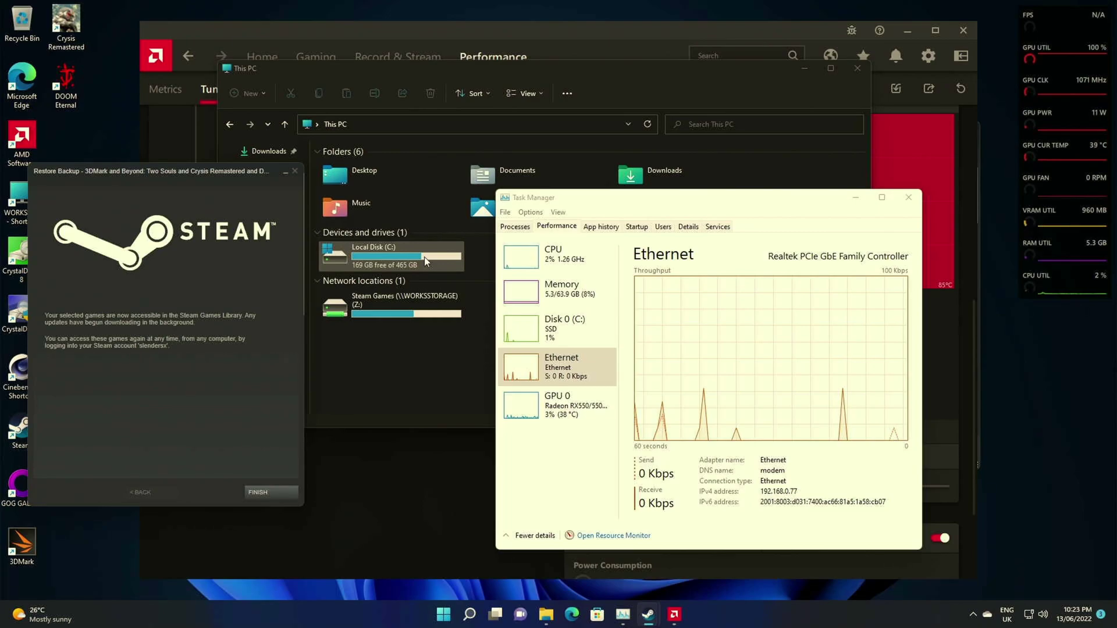
{"action": "left_click", "coordinate": [266, 494]}
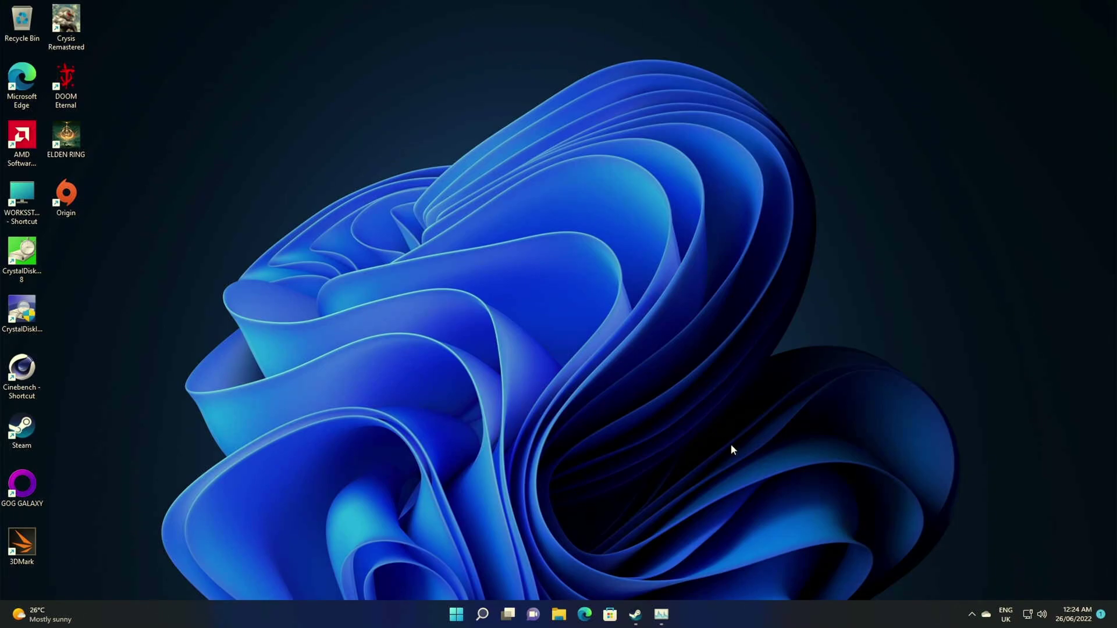
- Launch Origin and start the Crysis download in English US without desktop or start menu shortcuts
{"action": "double_click", "coordinate": [72, 193]}
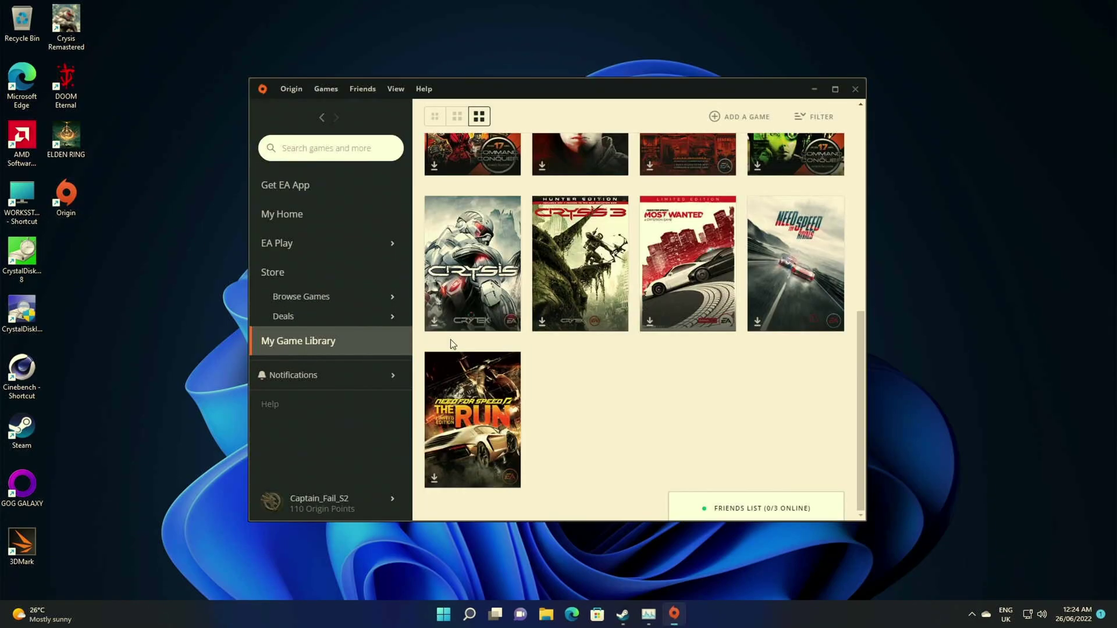
{"action": "left_click", "coordinate": [490, 265]}
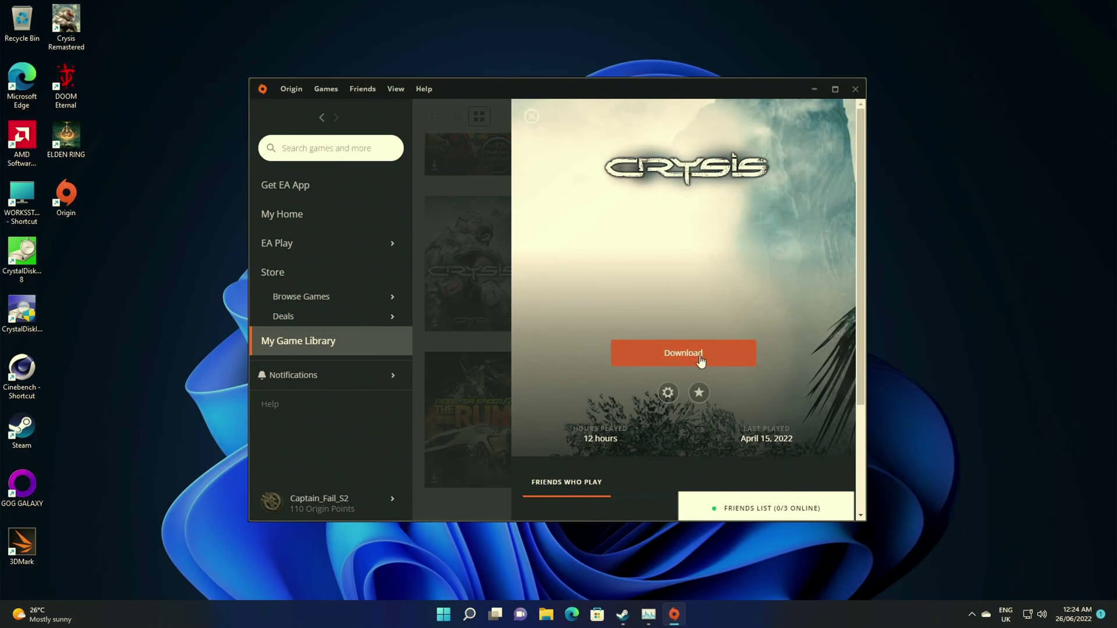
{"action": "left_click", "coordinate": [699, 359]}
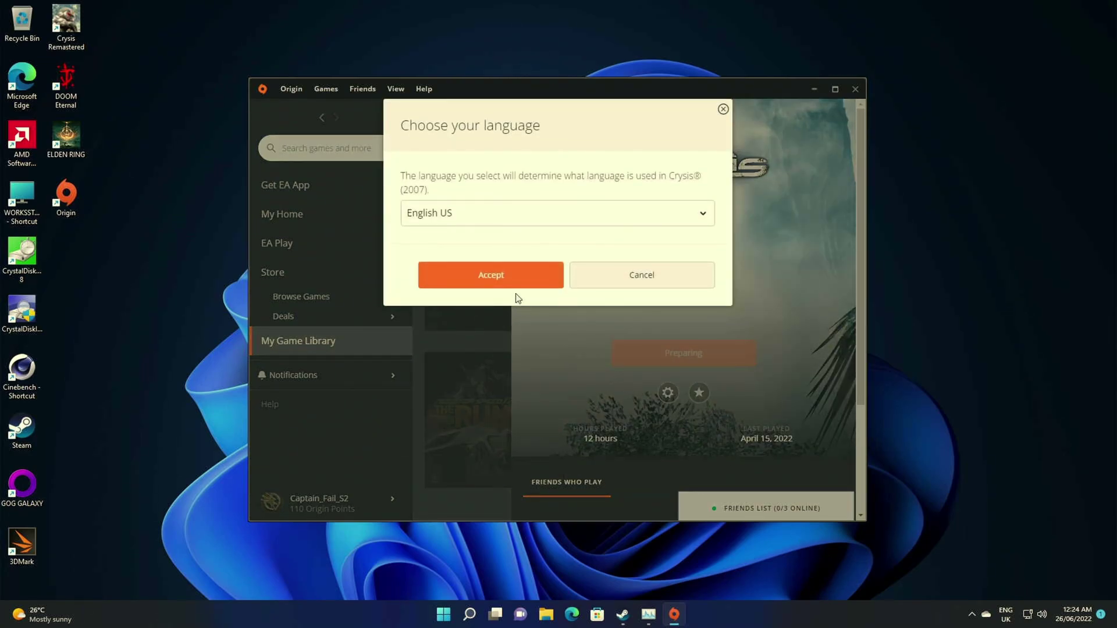
{"action": "left_click", "coordinate": [512, 283]}
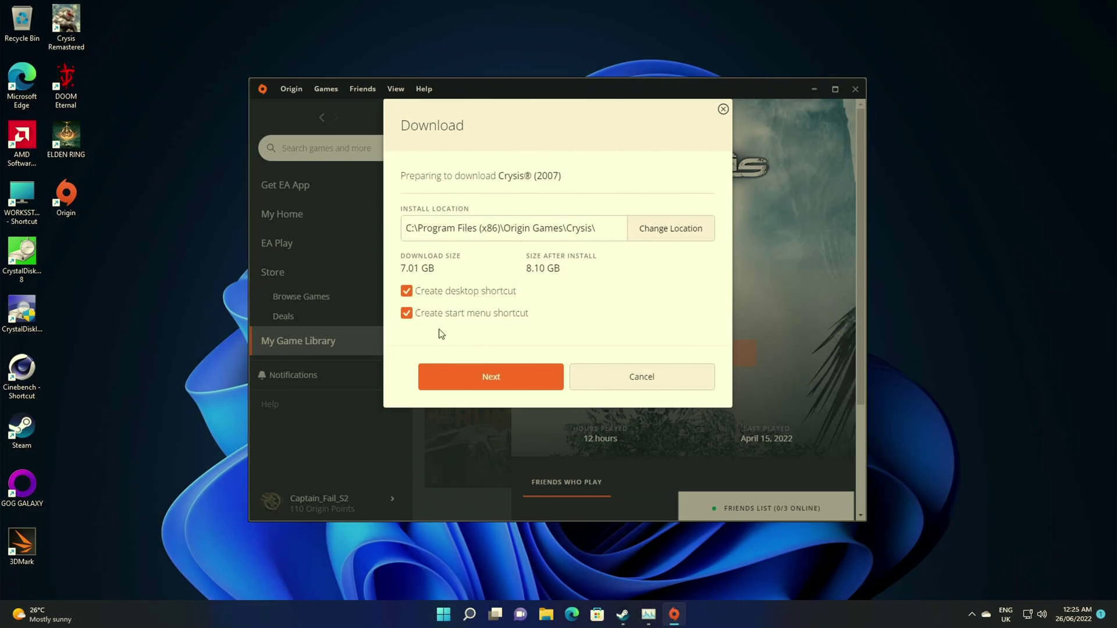
{"action": "left_click", "coordinate": [407, 291]}
{"action": "left_click", "coordinate": [406, 312]}
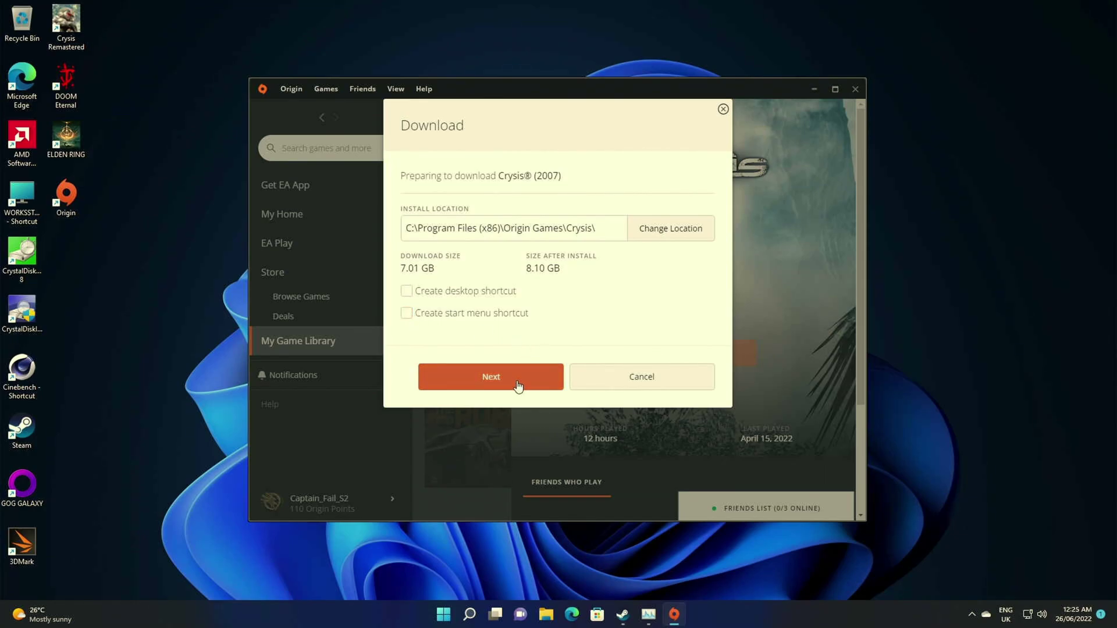
- Accept the license agreements, begin the 7.01 GB Crysis download, then pause it
{"action": "left_click", "coordinate": [517, 385]}
{"action": "left_click", "coordinate": [407, 338]}
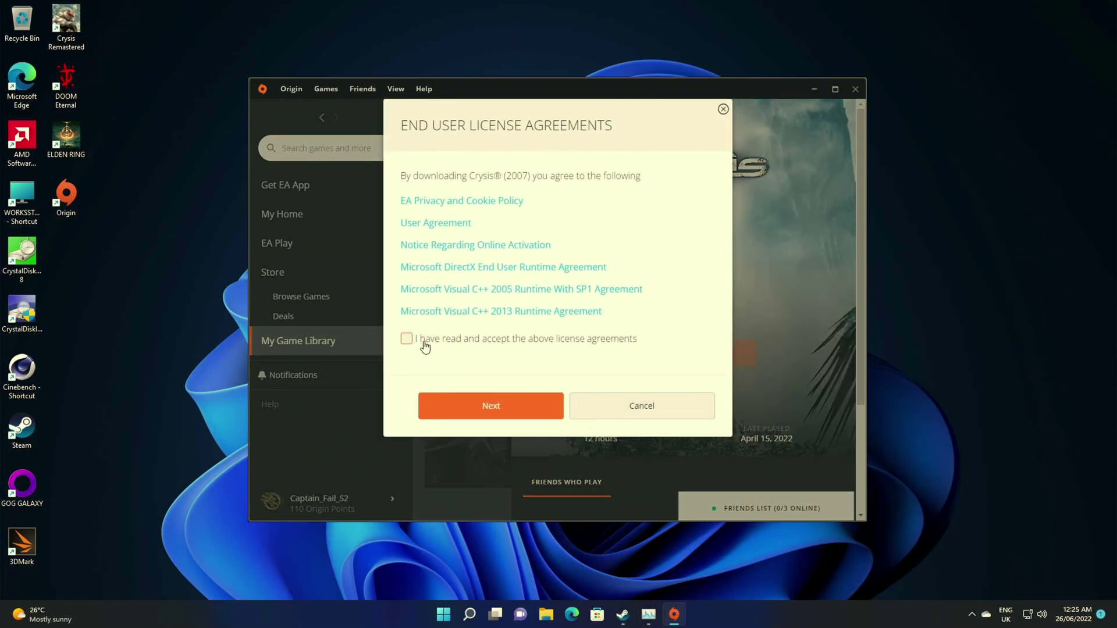
{"action": "left_click", "coordinate": [507, 407]}
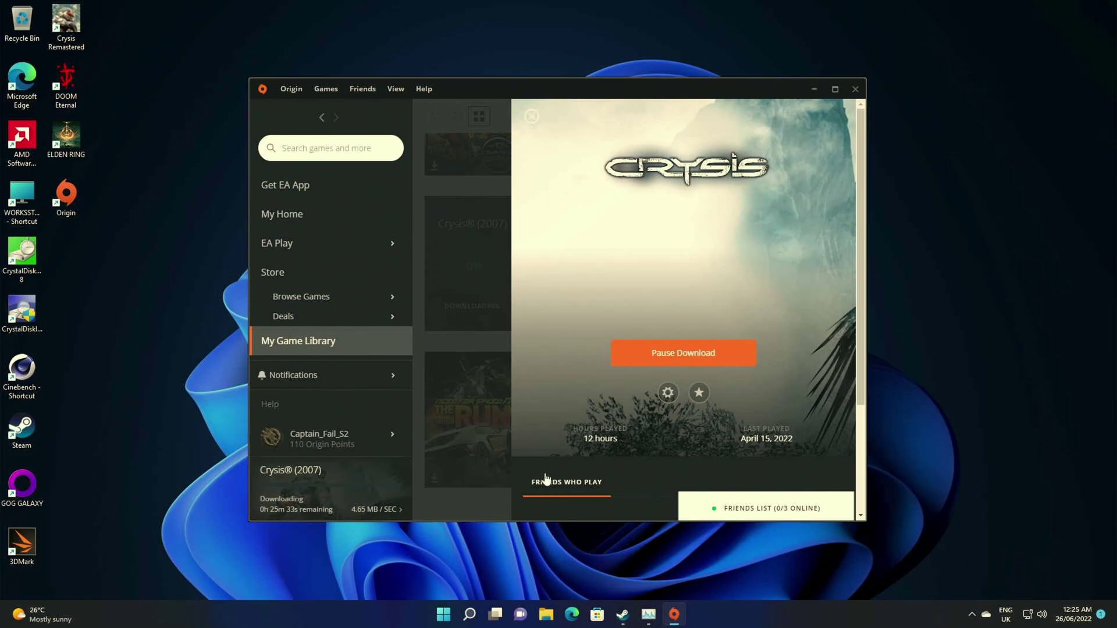
{"action": "left_click", "coordinate": [656, 367]}
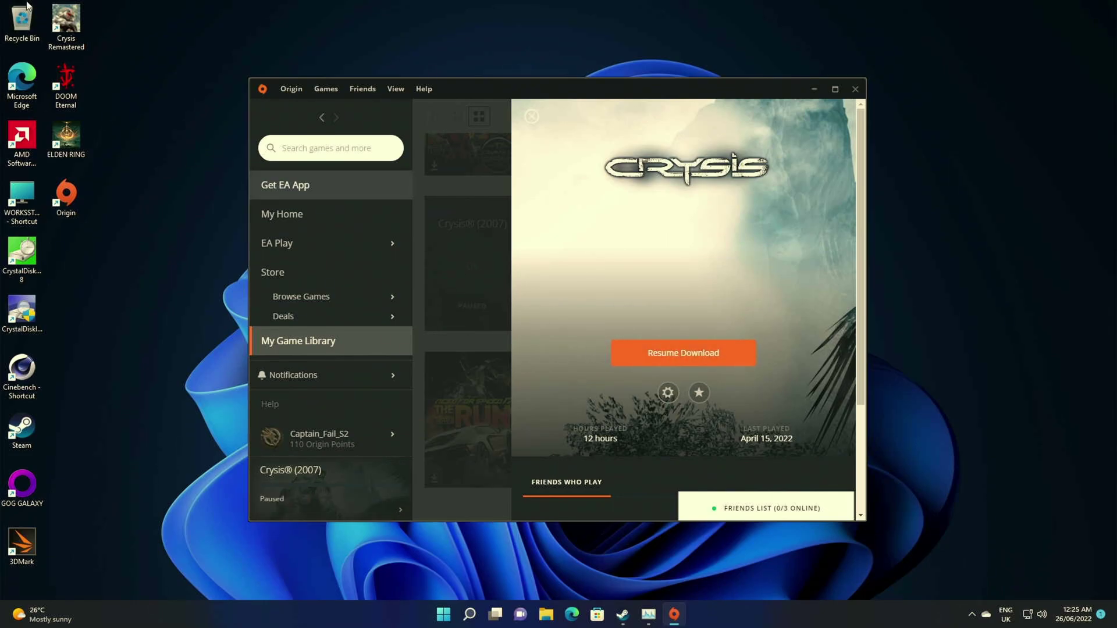
- Browse File Explorer to C:\Program Files (x86)\Origin Games\Crysis
{"action": "left_click", "coordinate": [436, 615]}
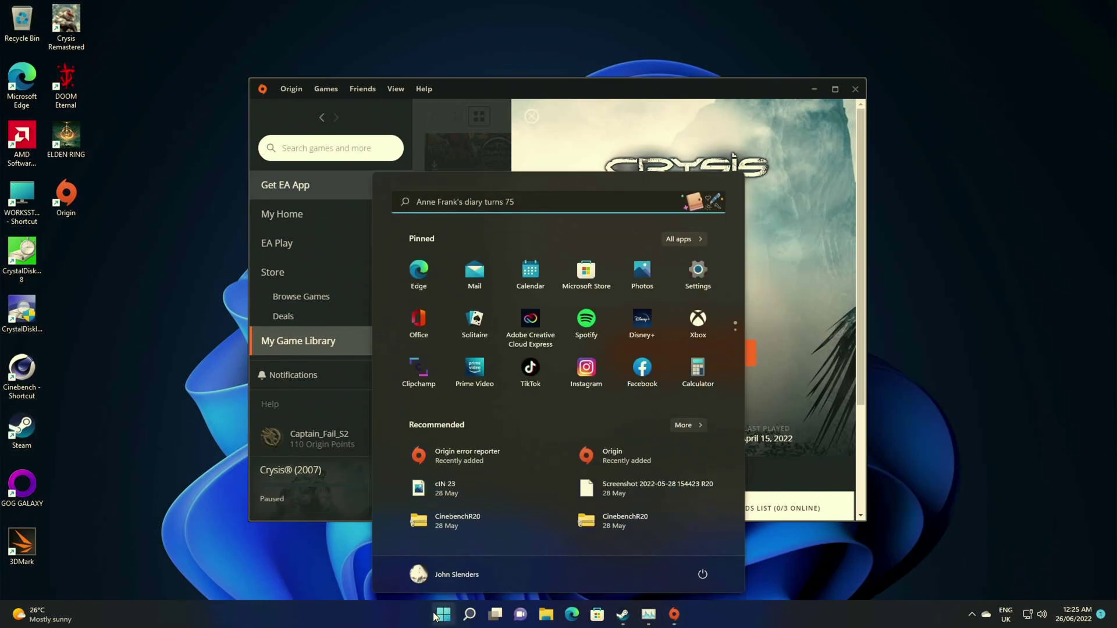
{"action": "left_click", "coordinate": [546, 615]}
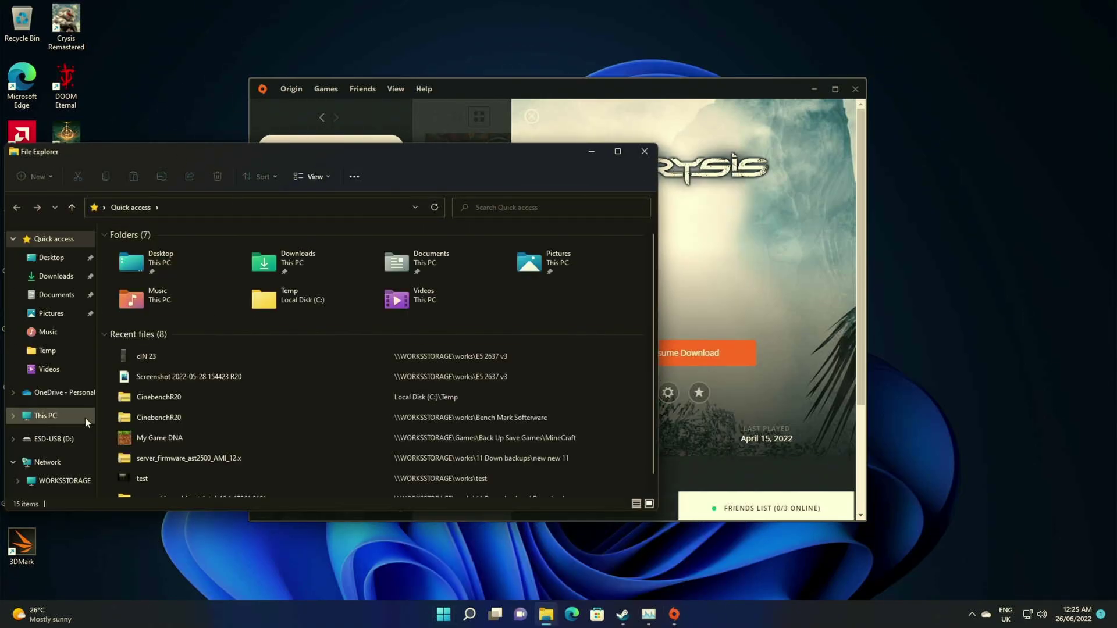
{"action": "left_click", "coordinate": [46, 415]}
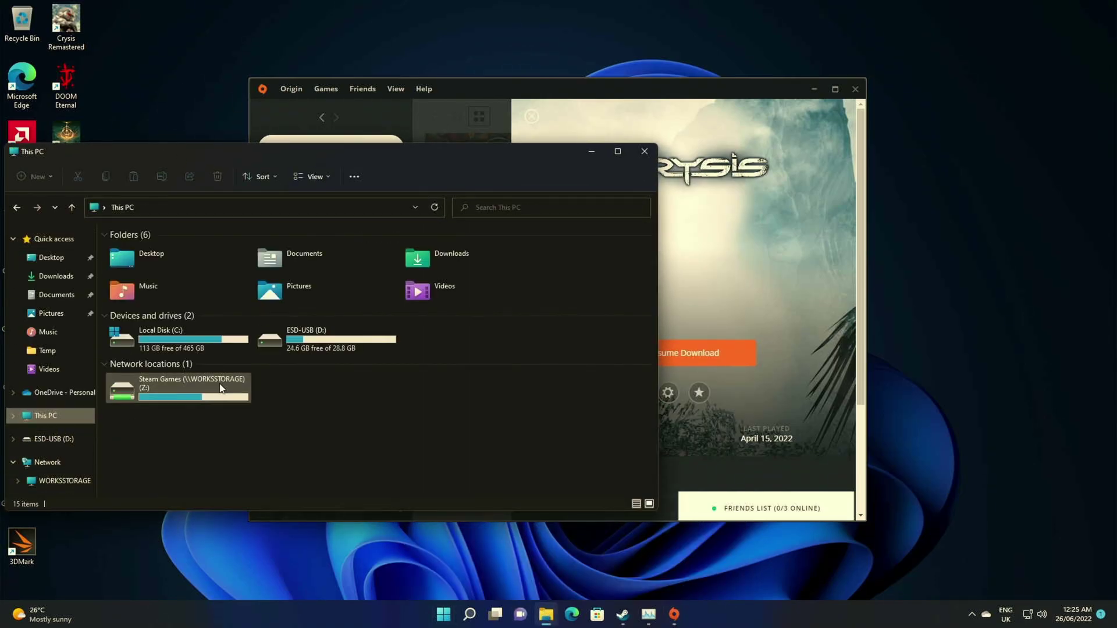
{"action": "double_click", "coordinate": [197, 338]}
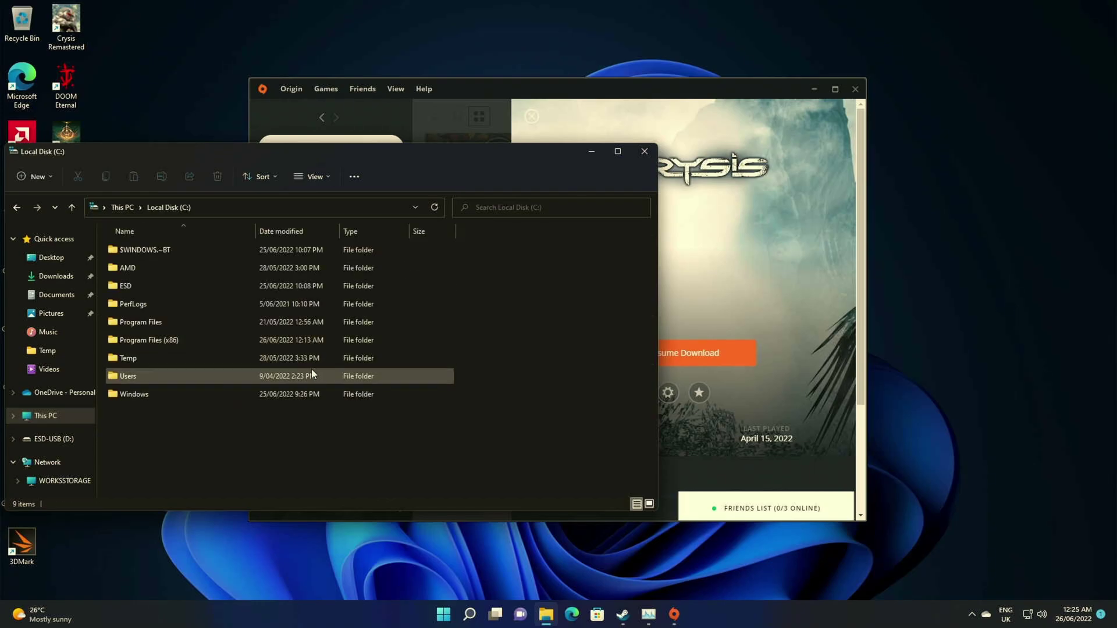
{"action": "double_click", "coordinate": [194, 336]}
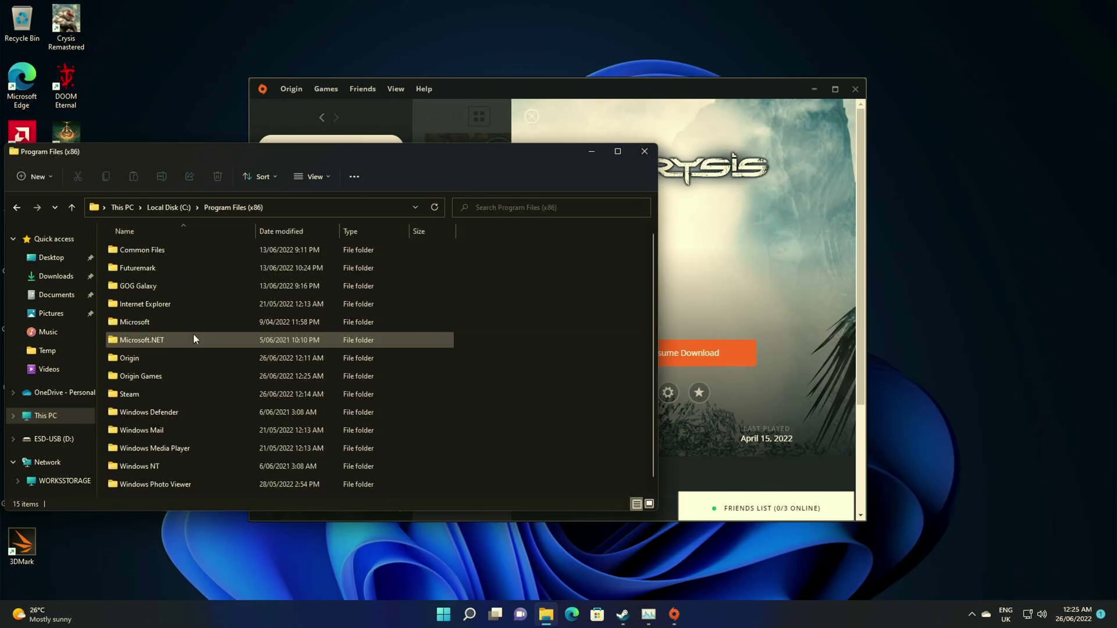
{"action": "double_click", "coordinate": [184, 375]}
{"action": "double_click", "coordinate": [147, 249]}
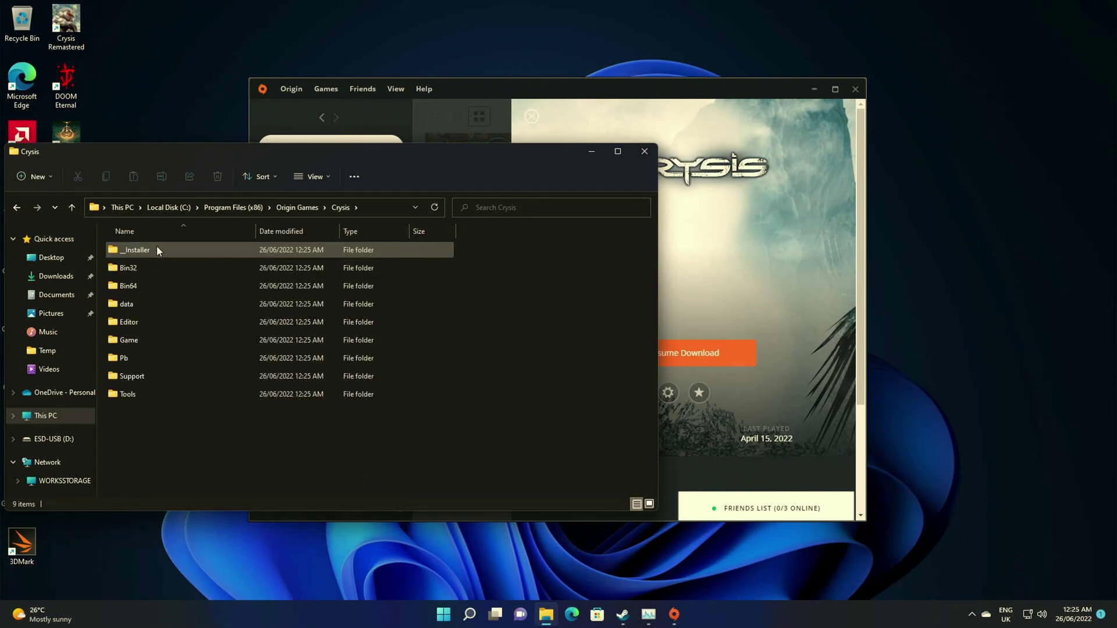
- Select all nine subfolders in the local Crysis folder, such as Bin32 and data, and delete them
{"action": "left_click", "coordinate": [17, 207]}
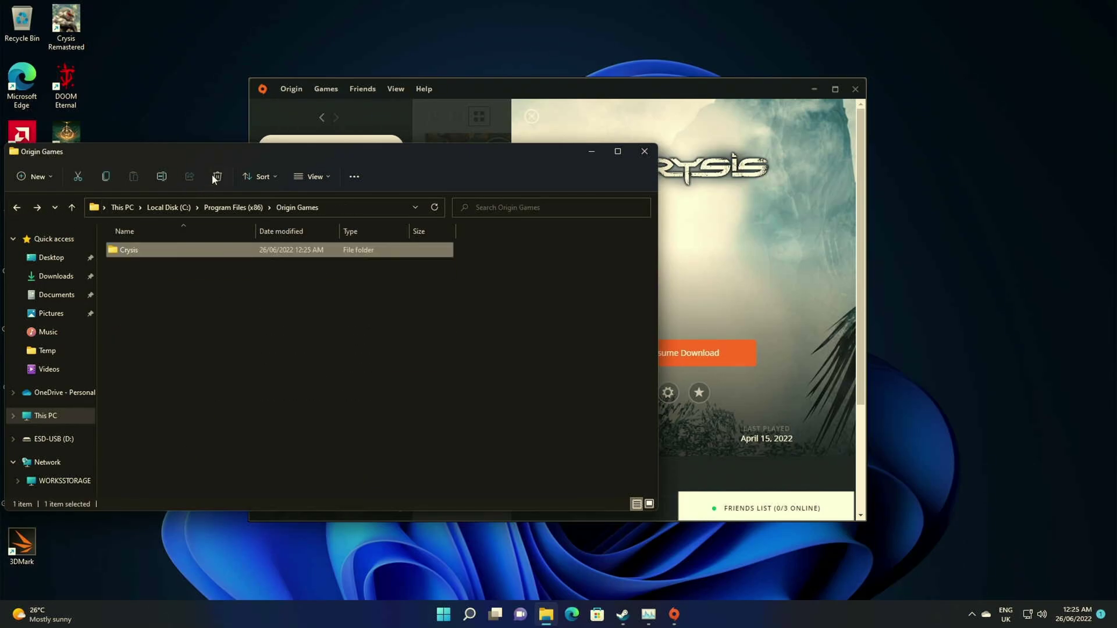
{"action": "left_click_drag", "start_coordinate": [241, 148], "coordinate": [421, 167]}
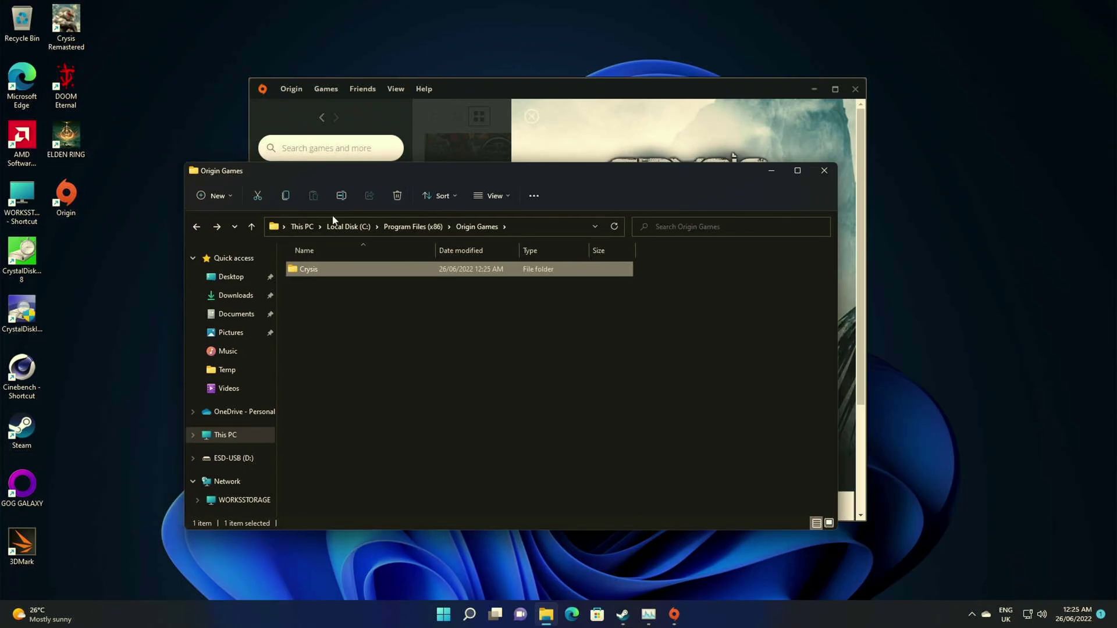
{"action": "double_click", "coordinate": [312, 268]}
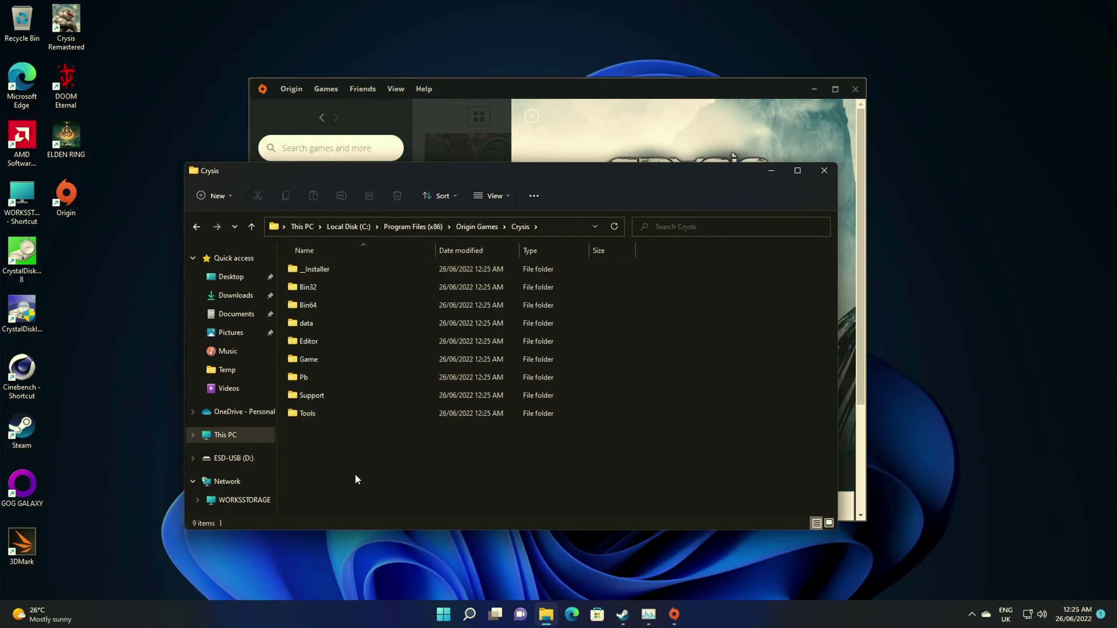
{"action": "left_click_drag", "start_coordinate": [355, 474], "coordinate": [309, 270]}
{"action": "right_click", "coordinate": [309, 270]}
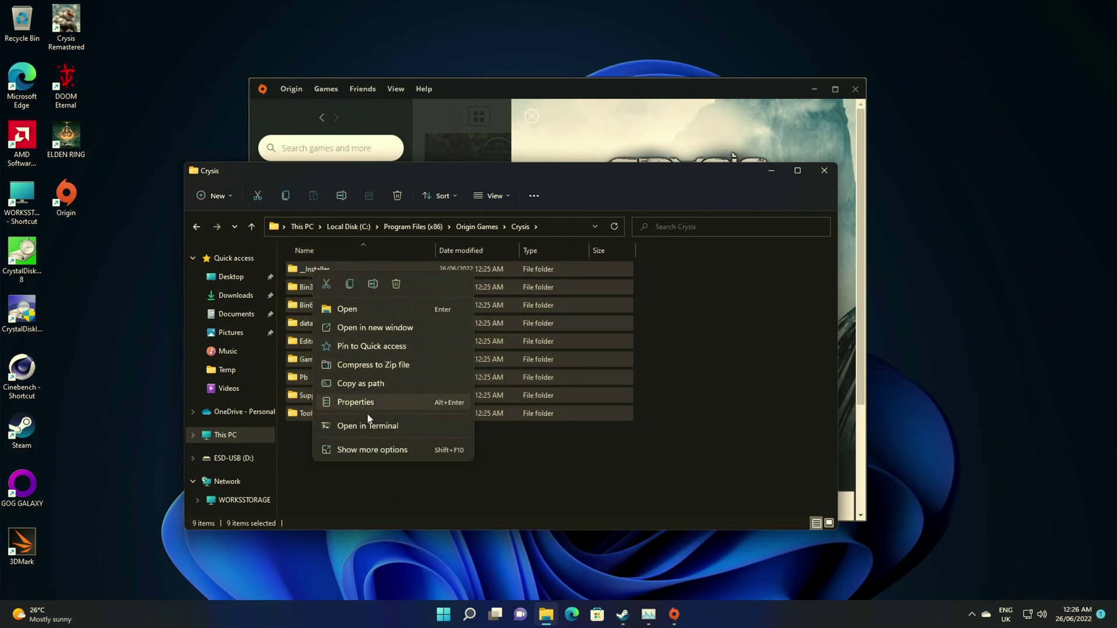
{"action": "left_click", "coordinate": [396, 285]}
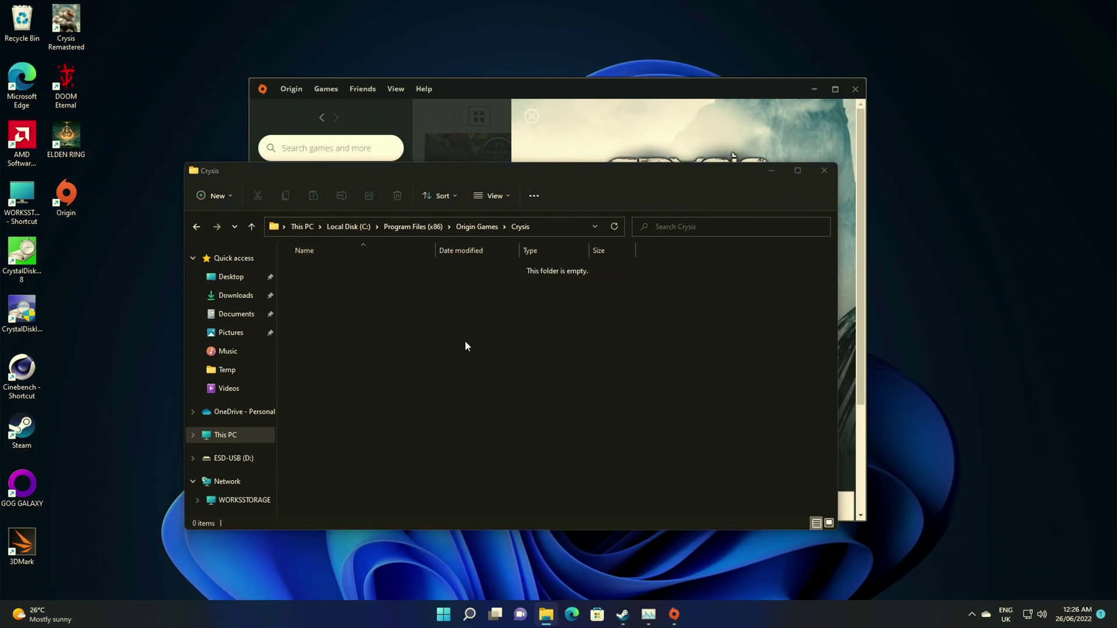
- Copy all 14 items from WORKSSTORAGE\Steam Games\Origin Games\Crysis
{"action": "double_click", "coordinate": [36, 181]}
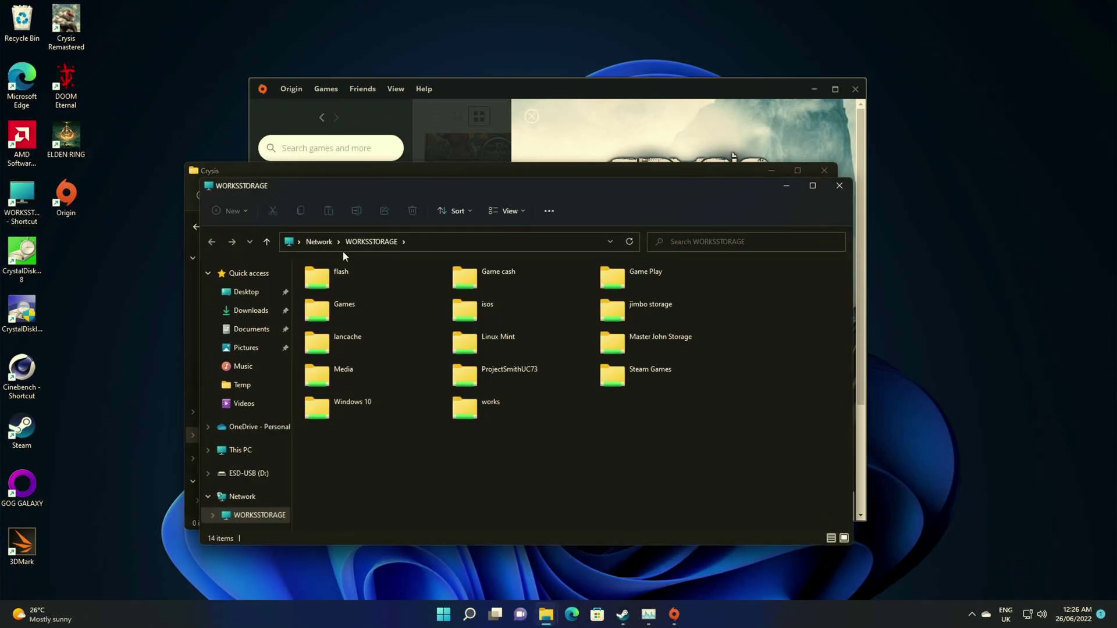
{"action": "double_click", "coordinate": [612, 378]}
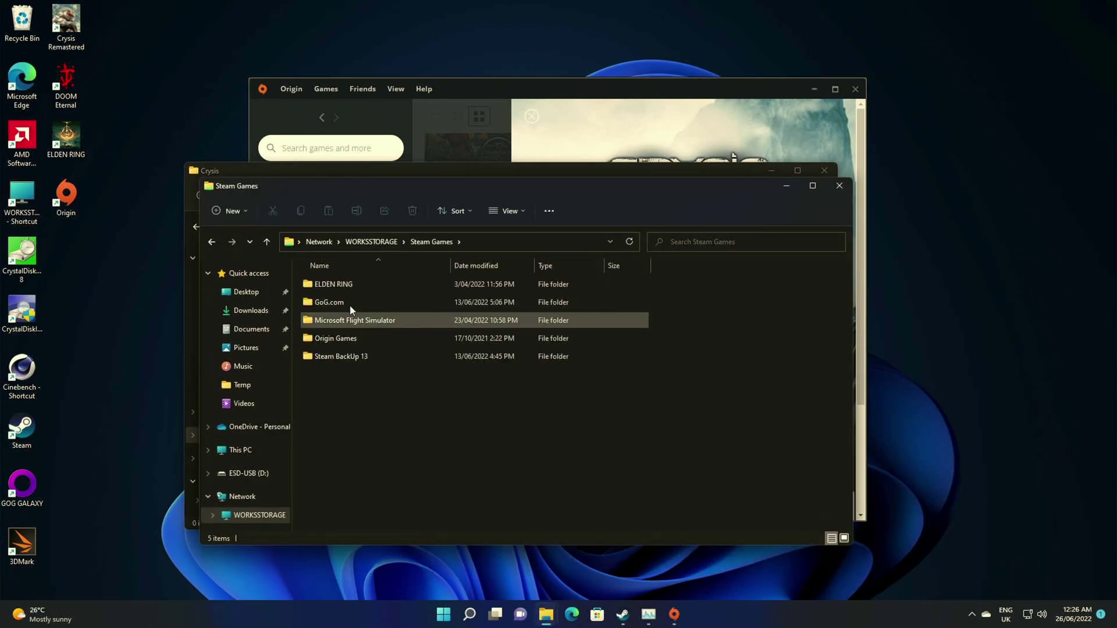
{"action": "double_click", "coordinate": [355, 341]}
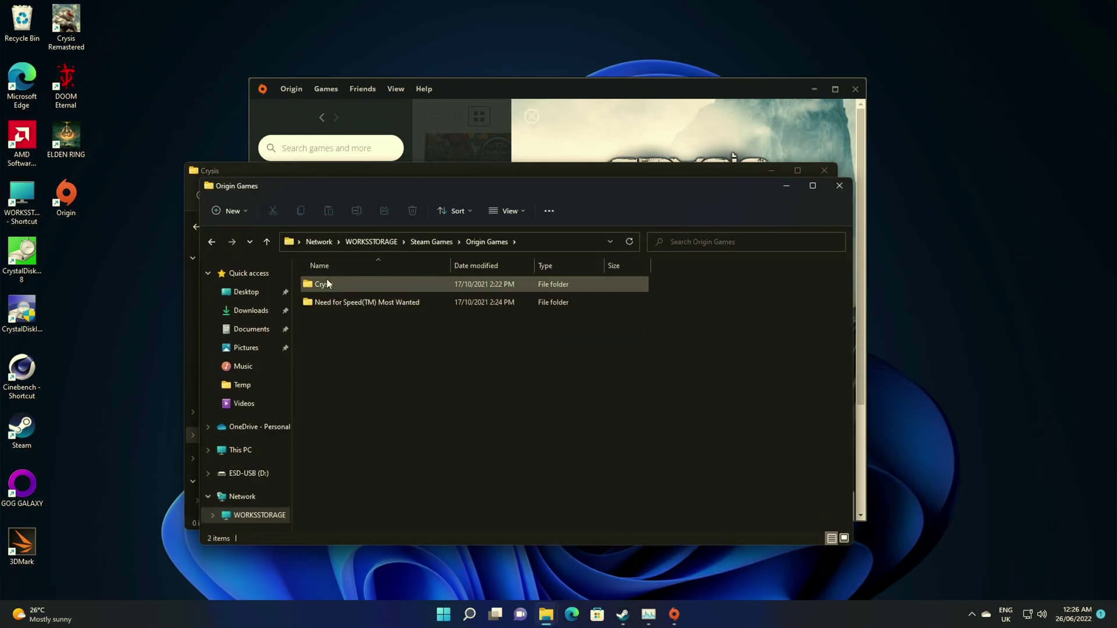
{"action": "left_click", "coordinate": [324, 285]}
{"action": "double_click", "coordinate": [324, 285]}
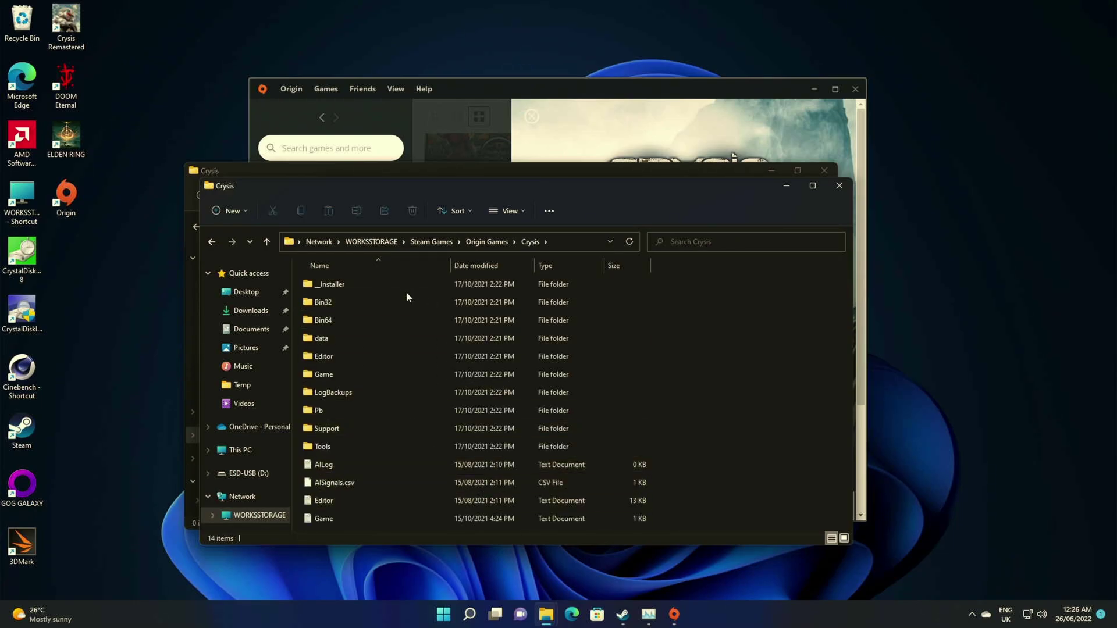
{"action": "left_click_drag", "start_coordinate": [301, 274], "coordinate": [490, 531]}
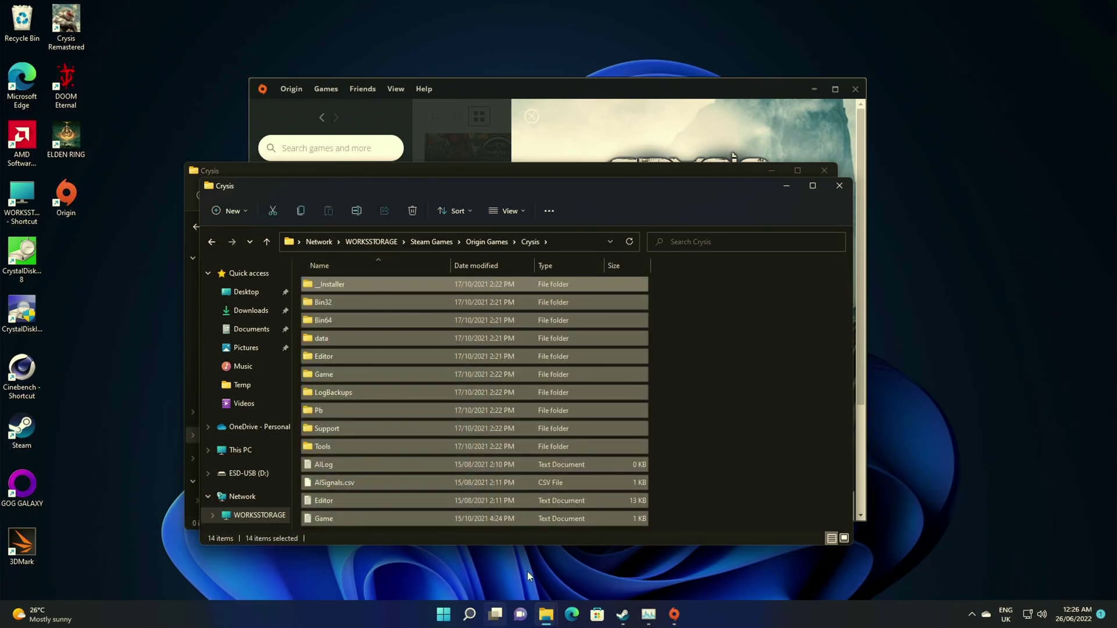
{"action": "right_click", "coordinate": [339, 286]}
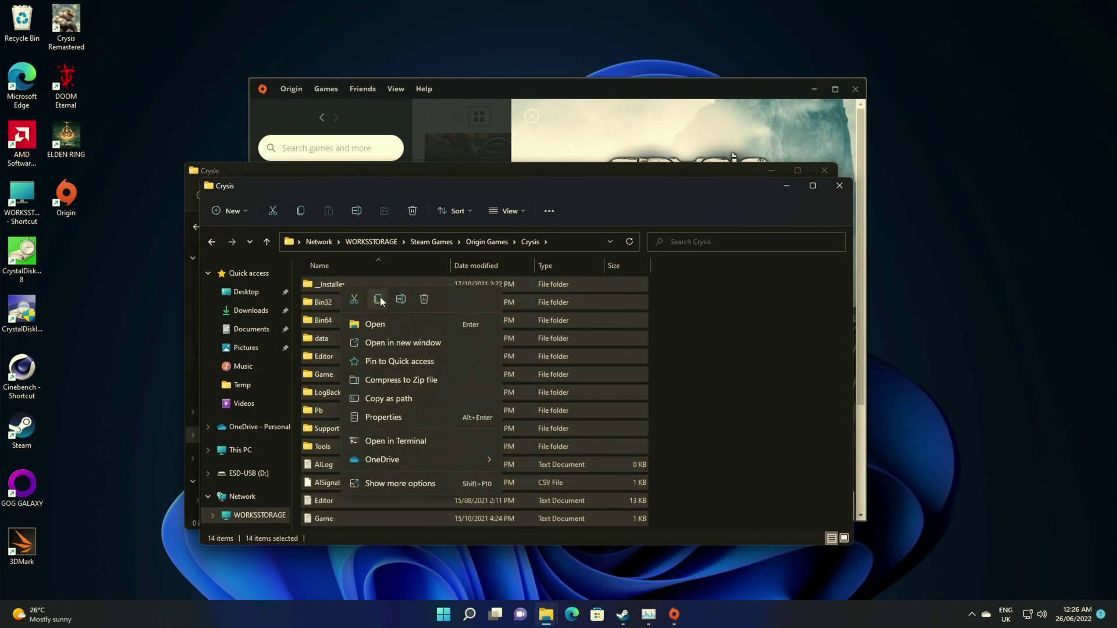
{"action": "left_click", "coordinate": [380, 299]}
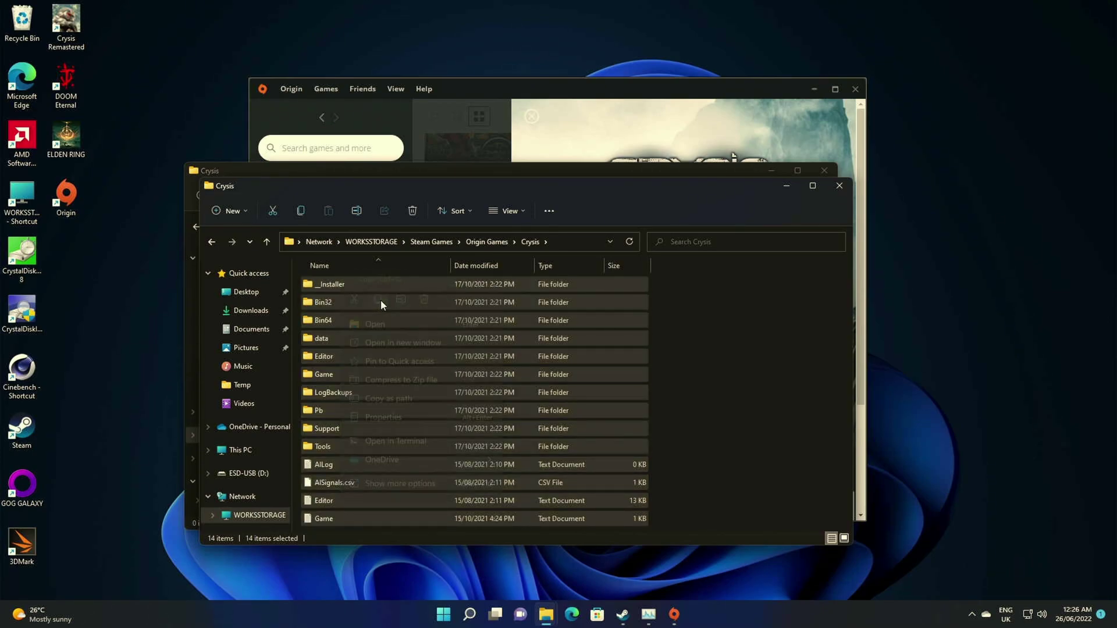
- Paste the items into the local Origin Games\Crysis folder and monitor Ethernet throughput in Task Manager
{"action": "left_click", "coordinate": [256, 450]}
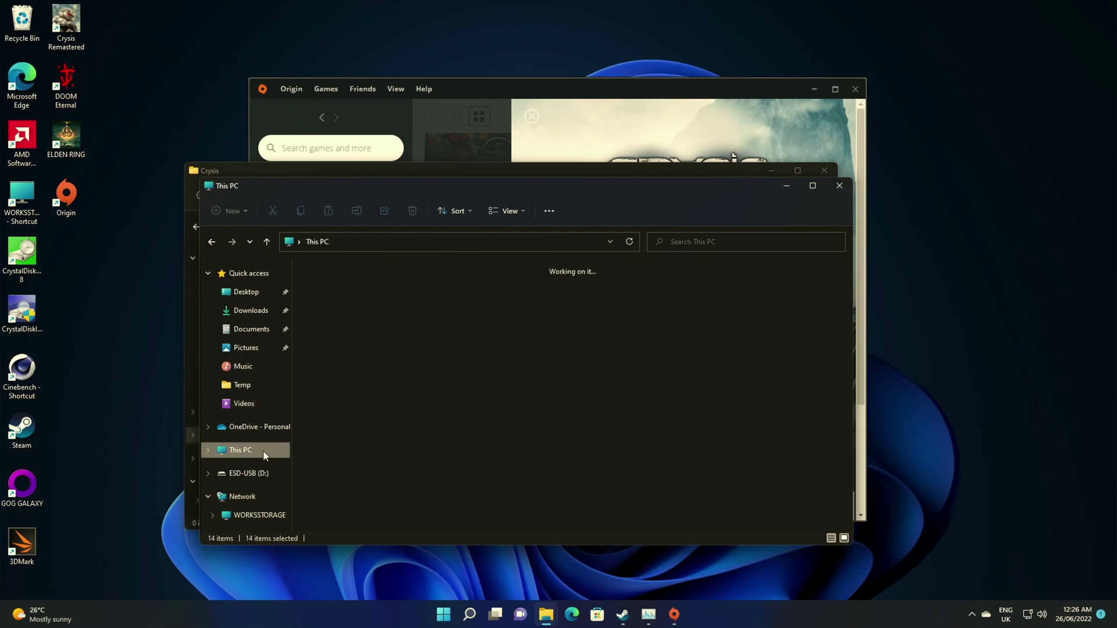
{"action": "left_click", "coordinate": [784, 185]}
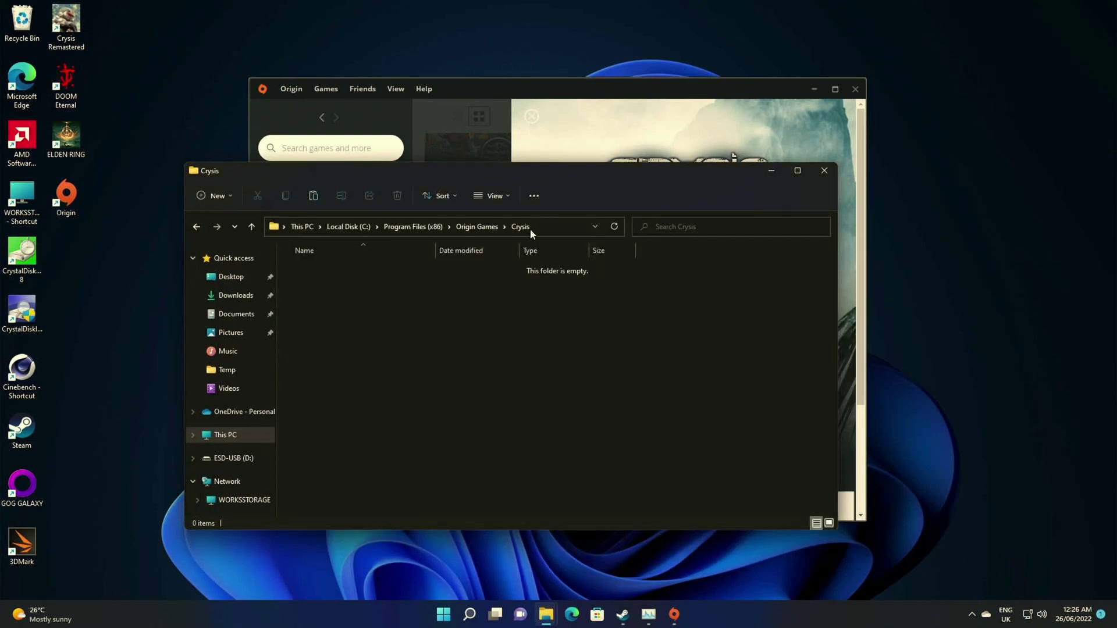
{"action": "right_click", "coordinate": [312, 309]}
{"action": "left_click", "coordinate": [324, 316]}
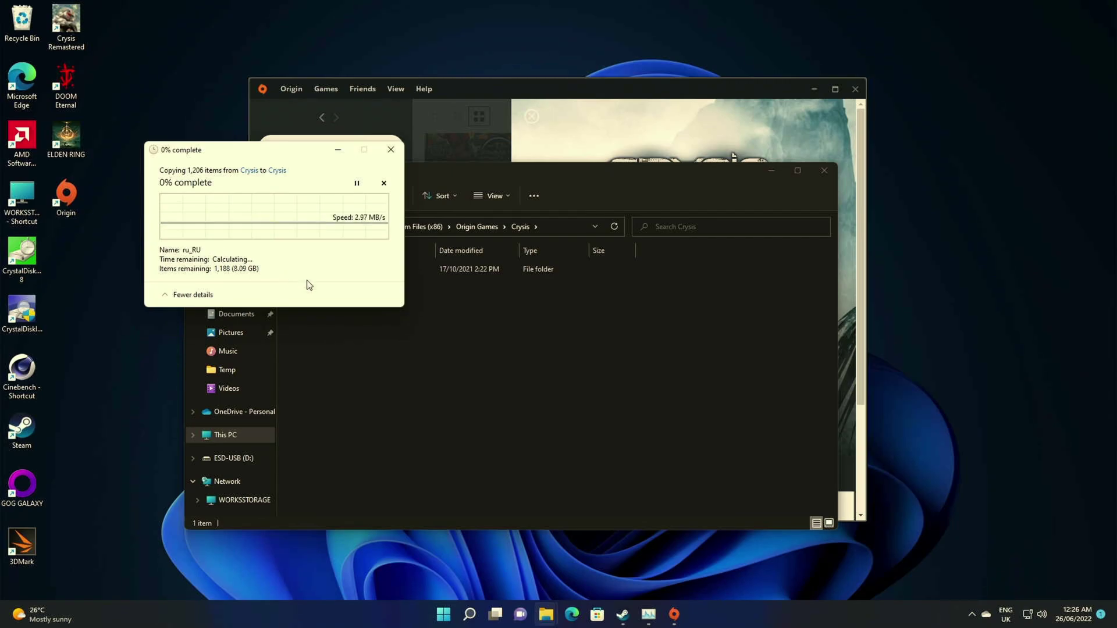
{"action": "key", "text": "ctrl+alt+Delete"}
{"action": "left_click", "coordinate": [547, 314]}
{"action": "left_click", "coordinate": [768, 430]}
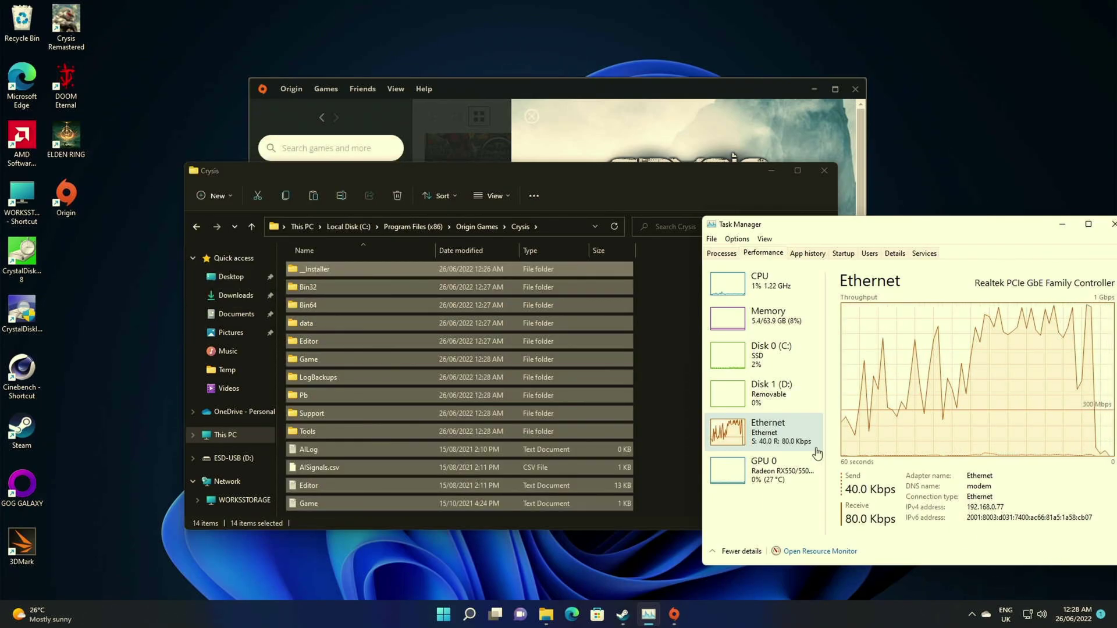
- Resume Crysis in Origin to verify the restored files, then check notifications and download progress
{"action": "left_click", "coordinate": [667, 422]}
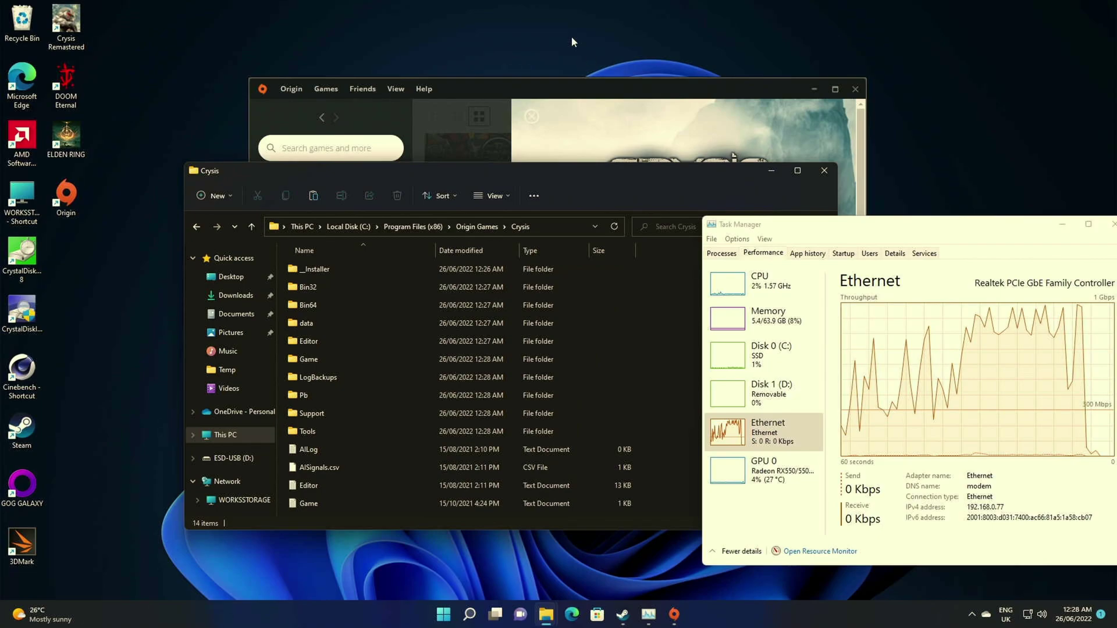
{"action": "left_click", "coordinate": [538, 84]}
{"action": "left_click", "coordinate": [657, 353]}
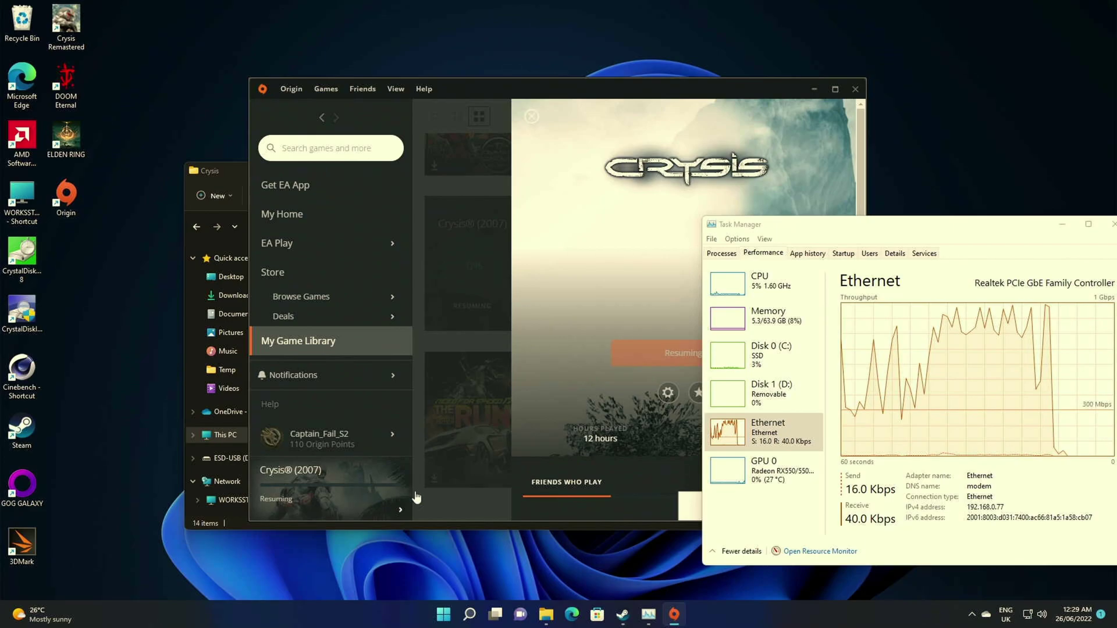
{"action": "left_click", "coordinate": [349, 375]}
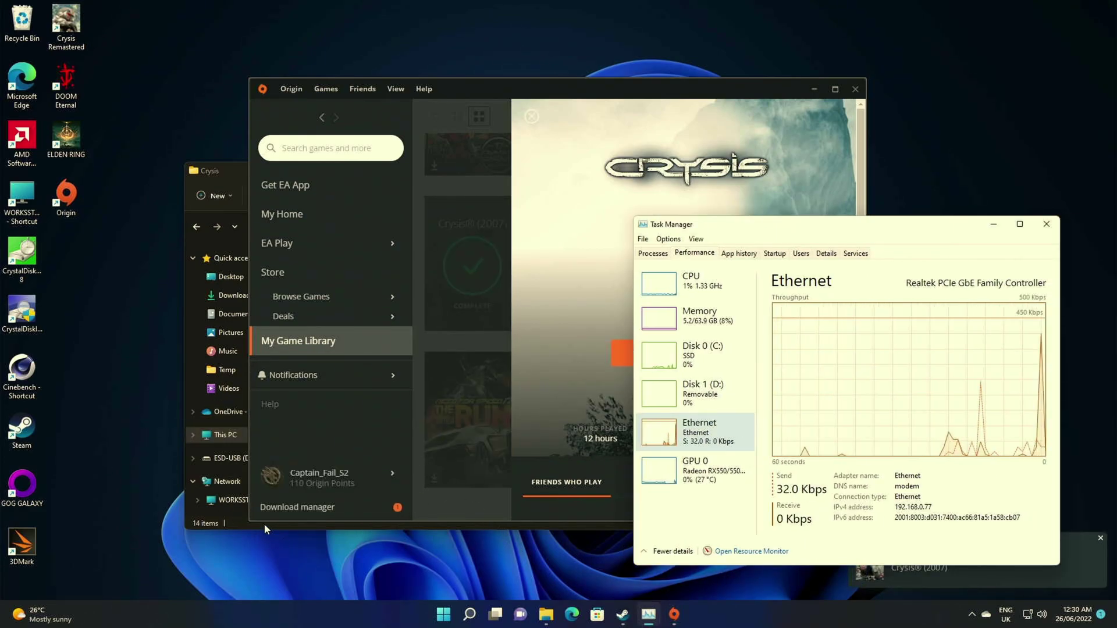
{"action": "left_click", "coordinate": [375, 510]}
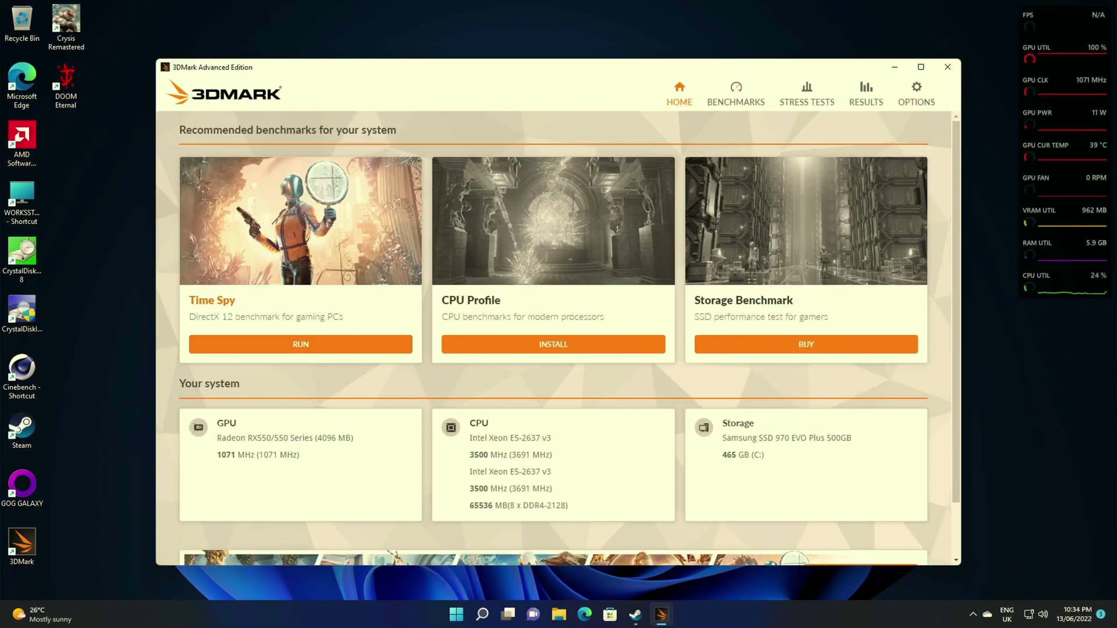
- Open the Time Spy benchmark details from 3DMark's Home page and run it
{"action": "left_click", "coordinate": [281, 301]}
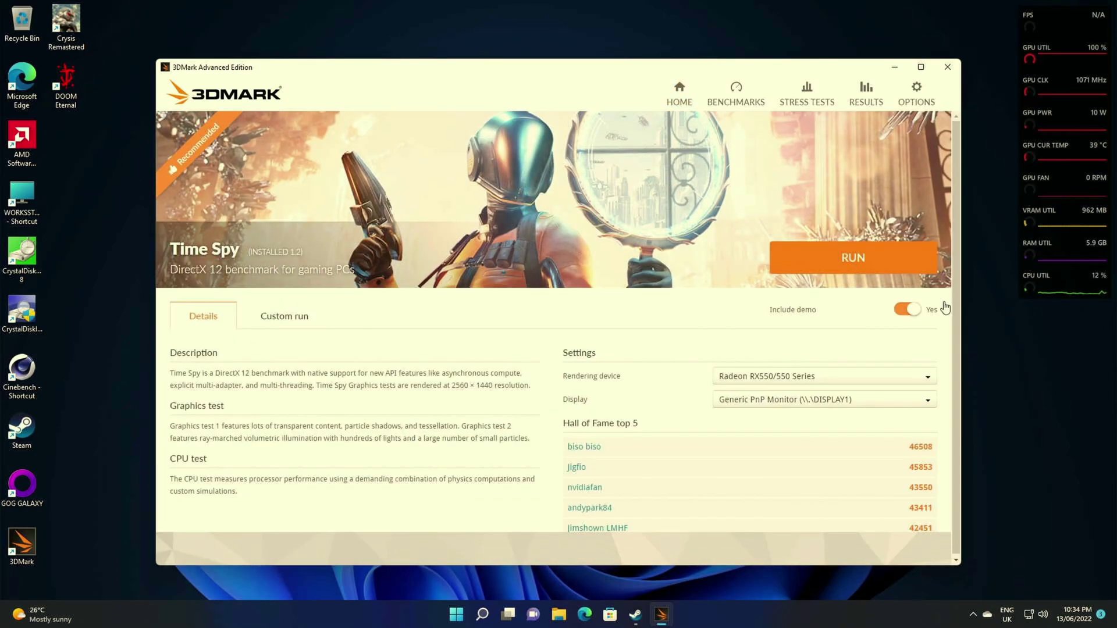
{"action": "scroll", "coordinate": [666, 311], "scroll_direction": "down", "scroll_amount": 1}
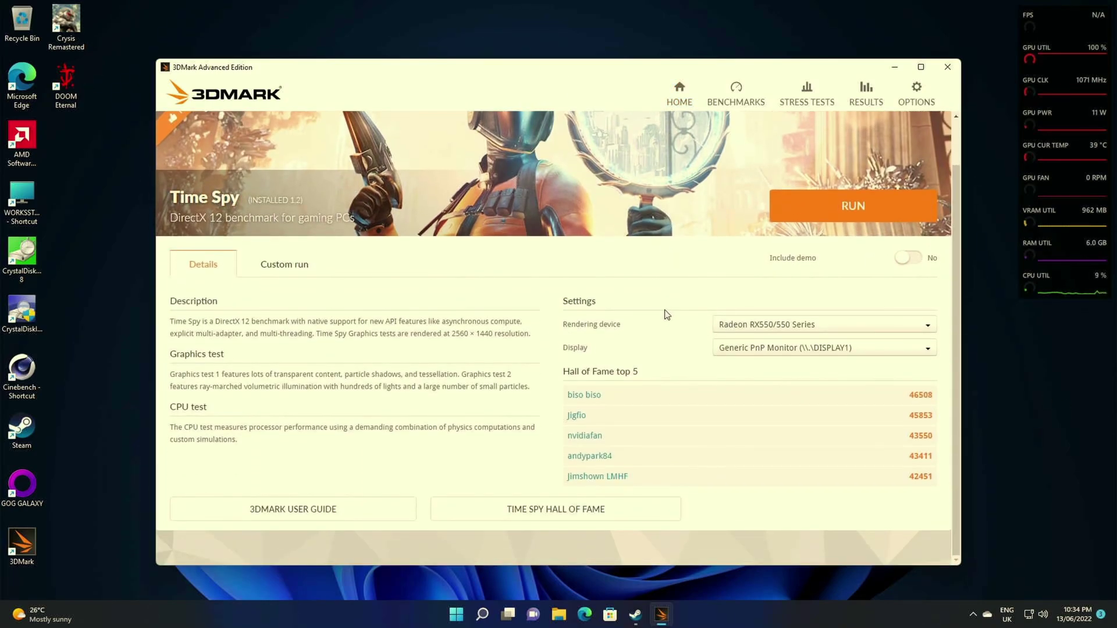
{"action": "scroll", "coordinate": [552, 325], "scroll_direction": "up", "scroll_amount": 1}
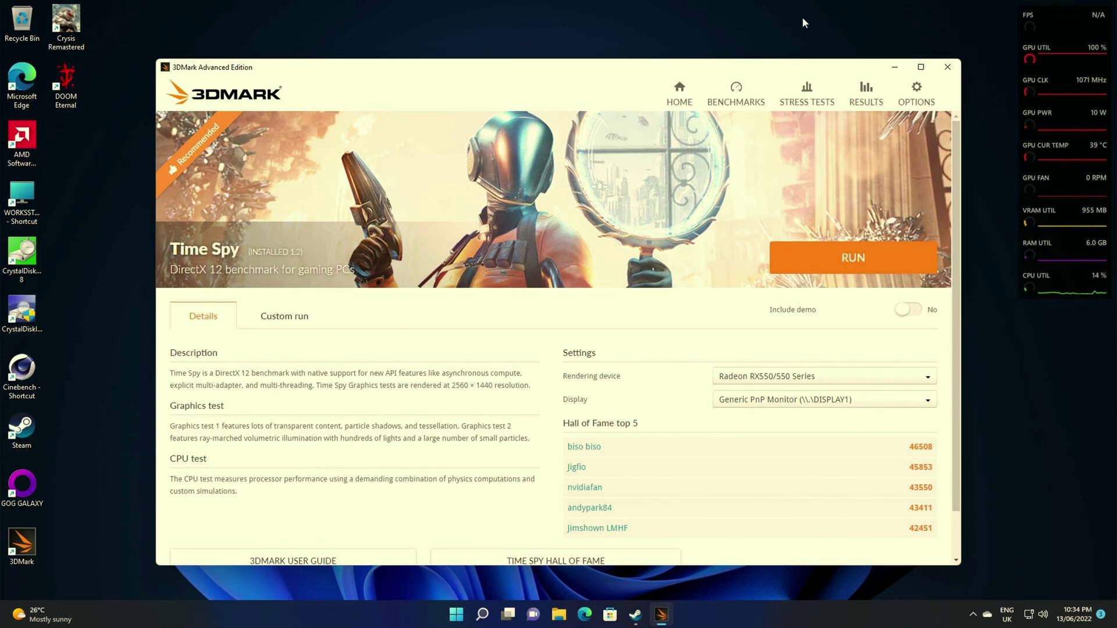
{"action": "left_click", "coordinate": [853, 259]}
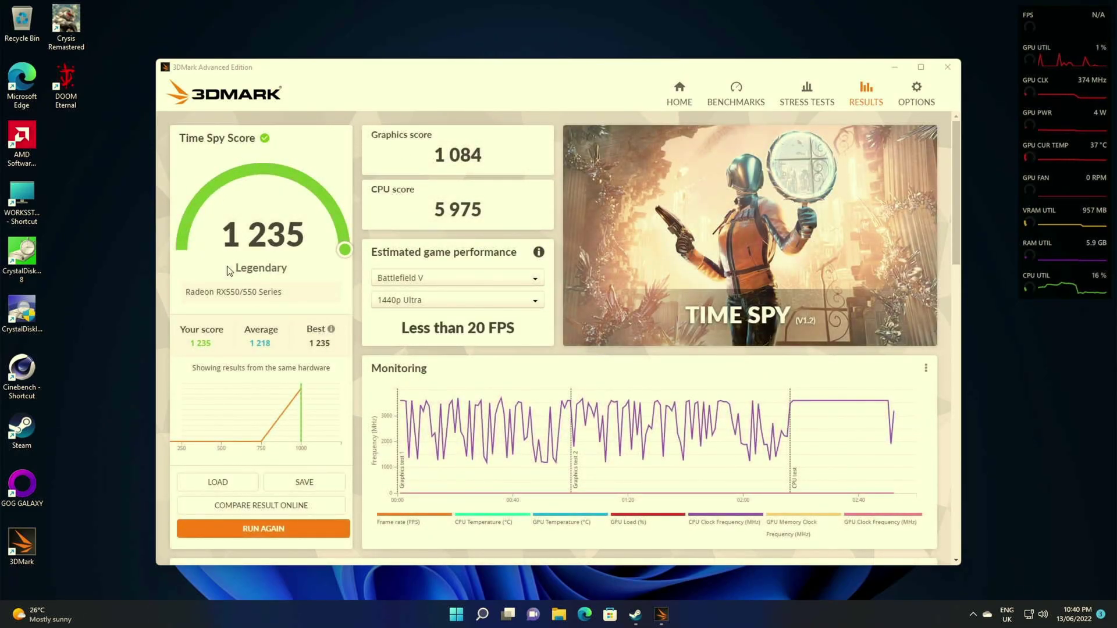
{"action": "left_click_drag", "start_coordinate": [227, 267], "coordinate": [302, 269]}
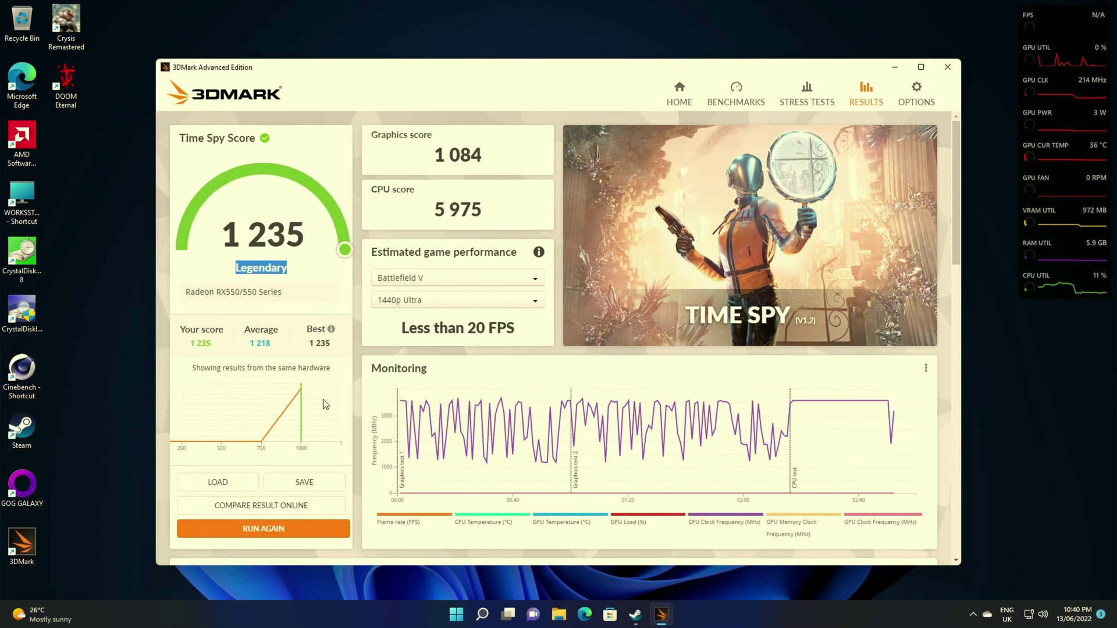